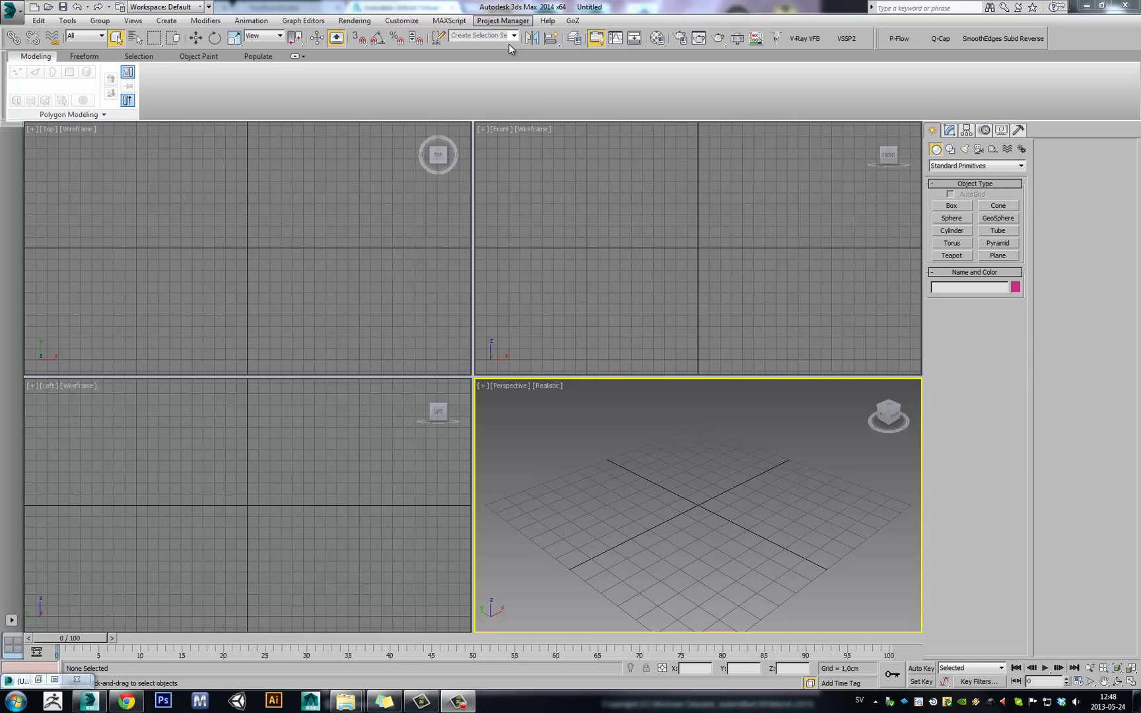
Open the viewport background configuration for the Left viewport and set its background to use files
click(307, 453)
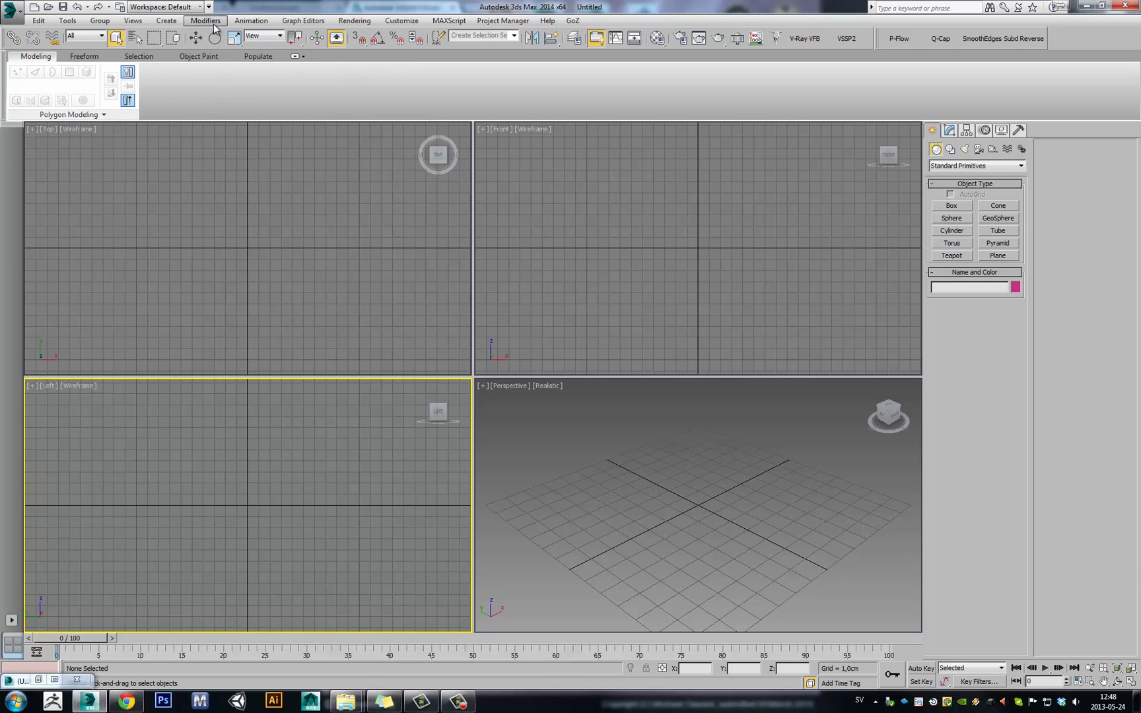
click(131, 21)
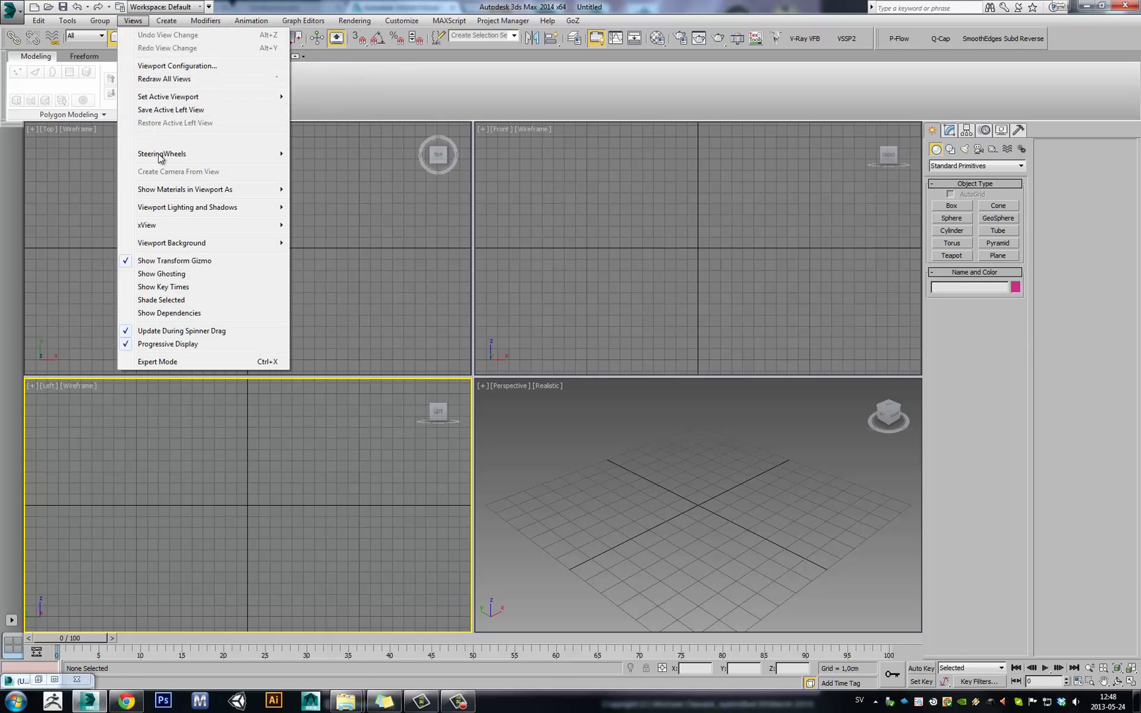
click(96, 455)
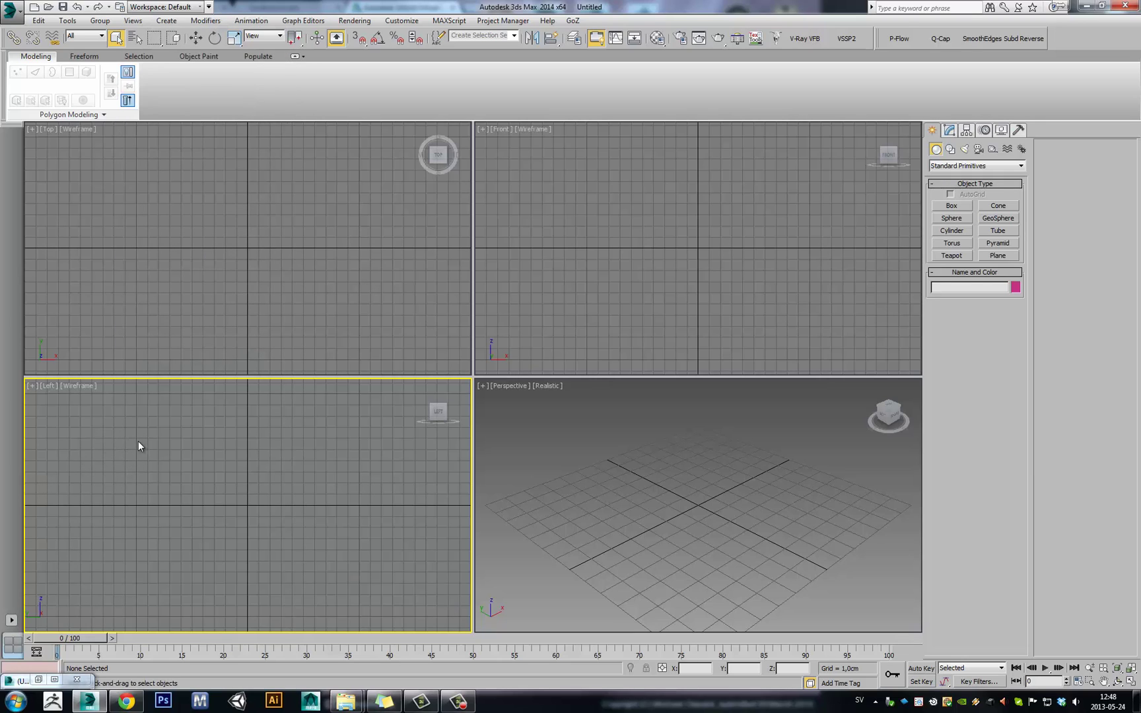
click(132, 21)
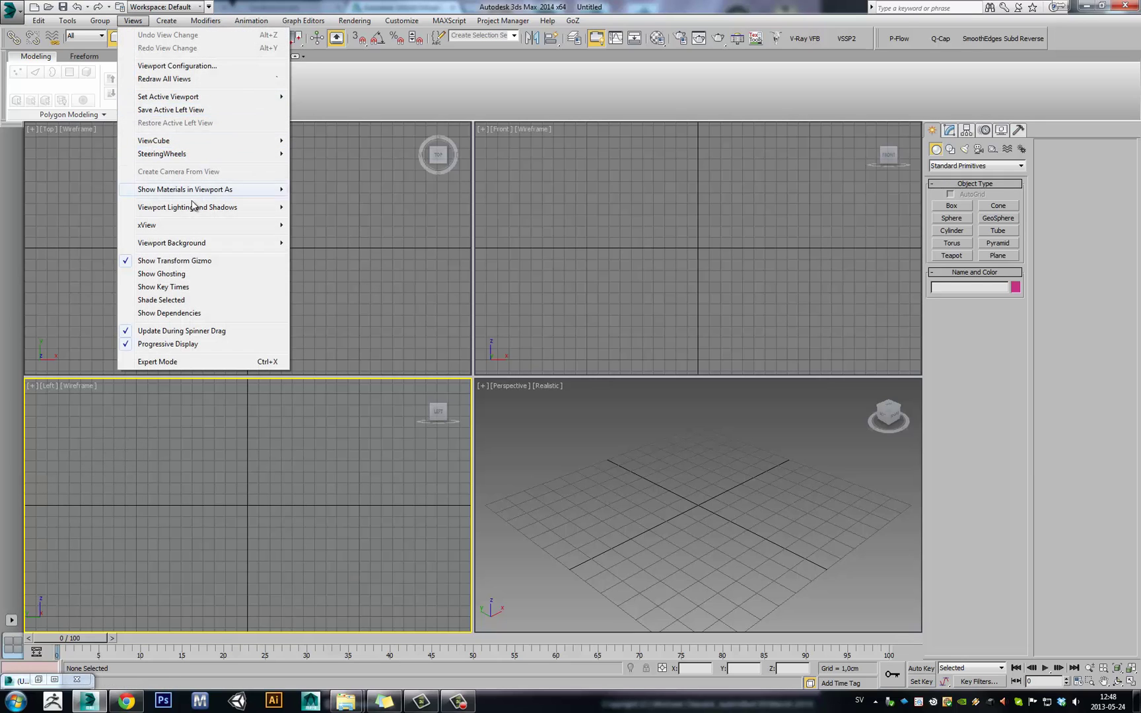
mouse_move(219, 244)
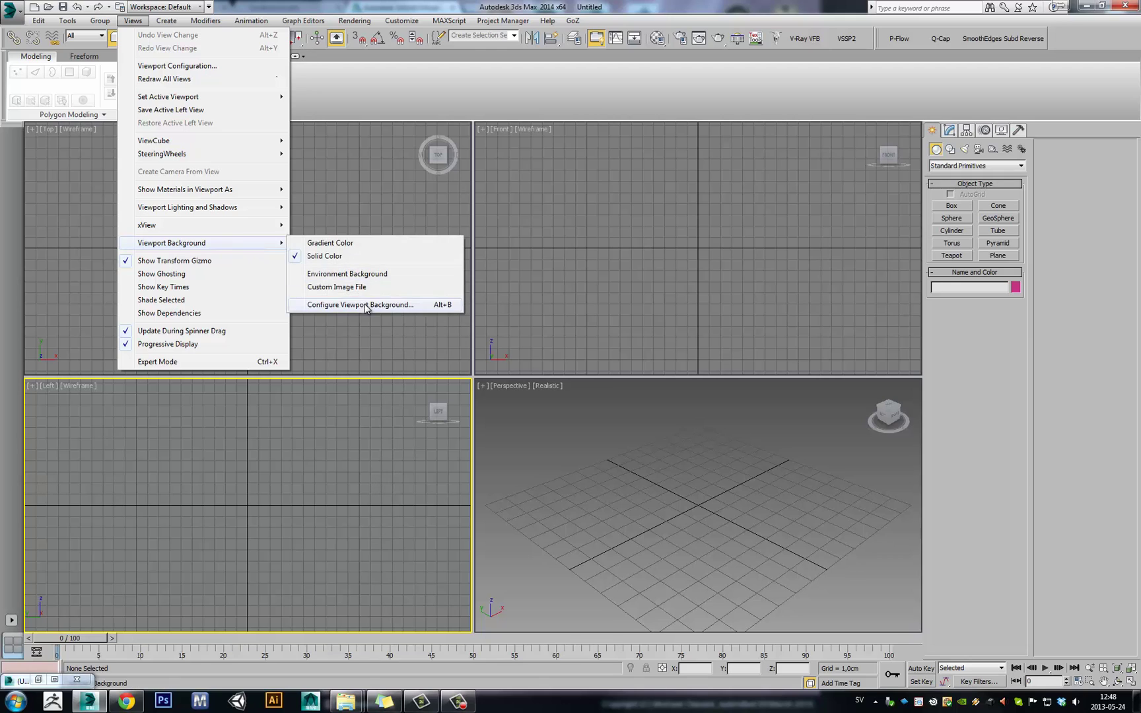
click(373, 305)
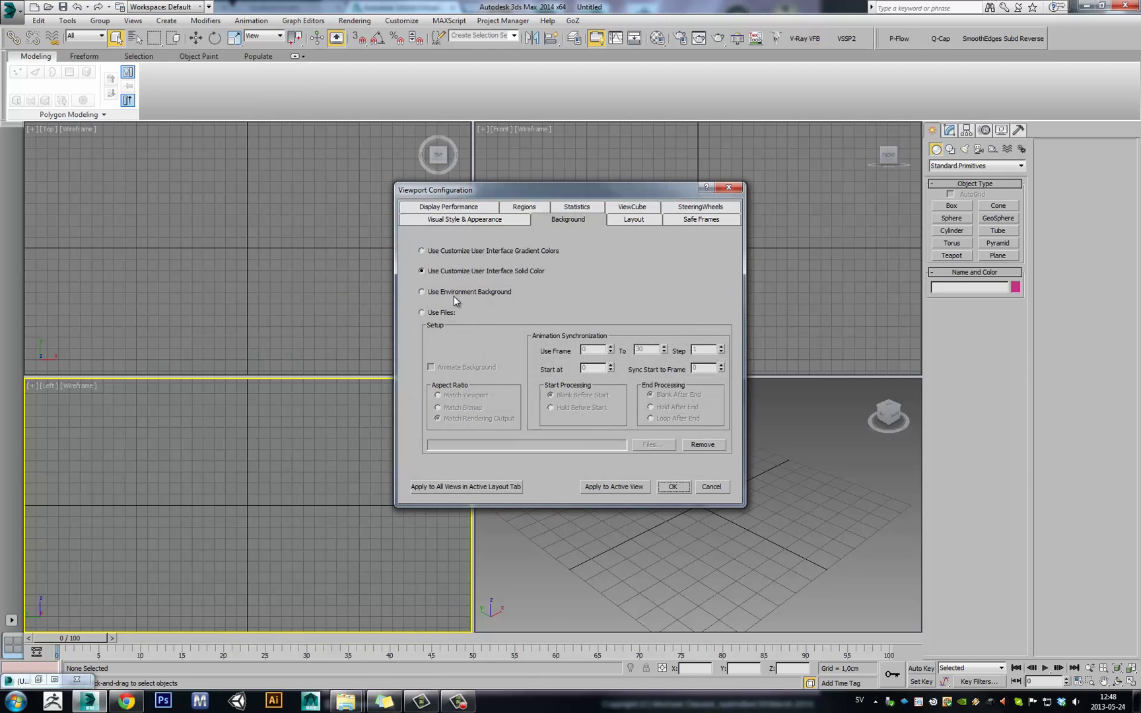
click(452, 295)
click(441, 313)
Load "extrema-ratio-fulcrum ref.jpg" from the desktop's Helmet\Knife folder as the Left viewport background, with the aspect ratio set to Match Bitmap
click(668, 444)
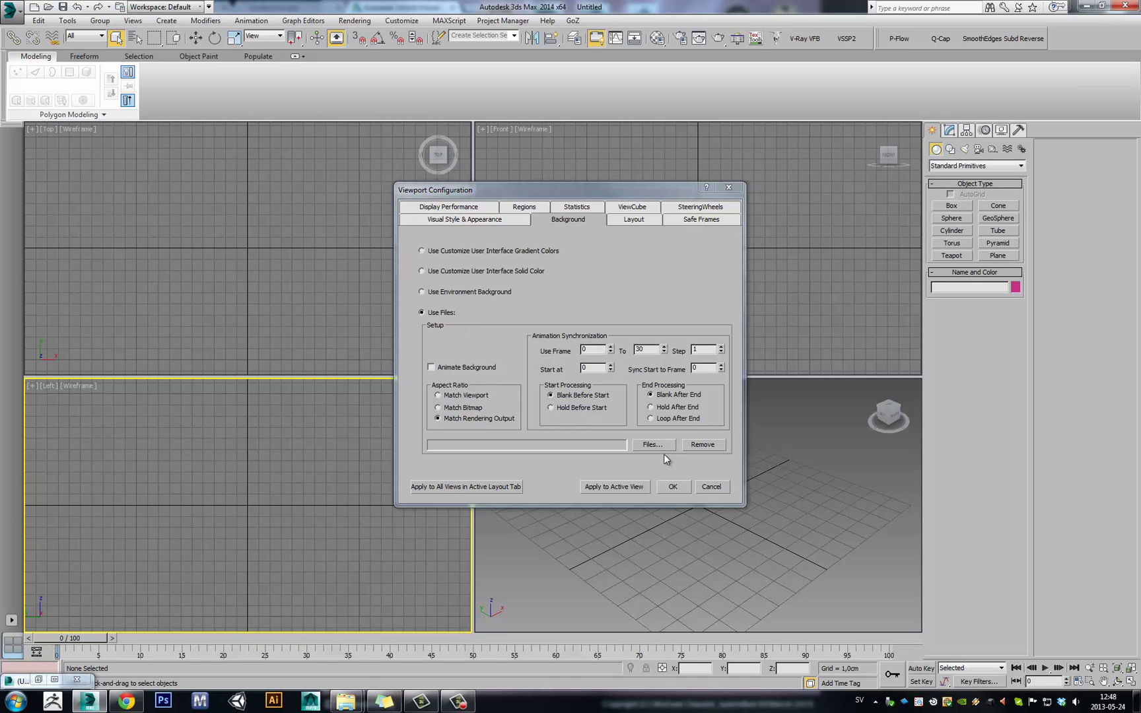
click(439, 310)
double_click(626, 340)
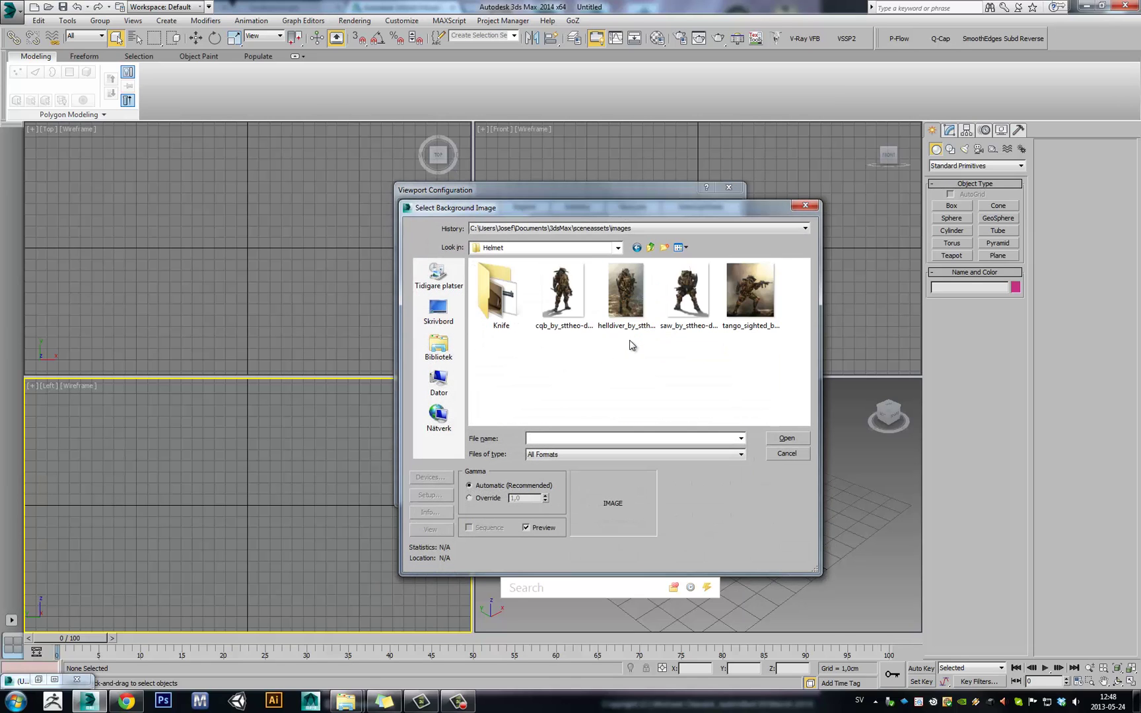
click(510, 318)
double_click(512, 317)
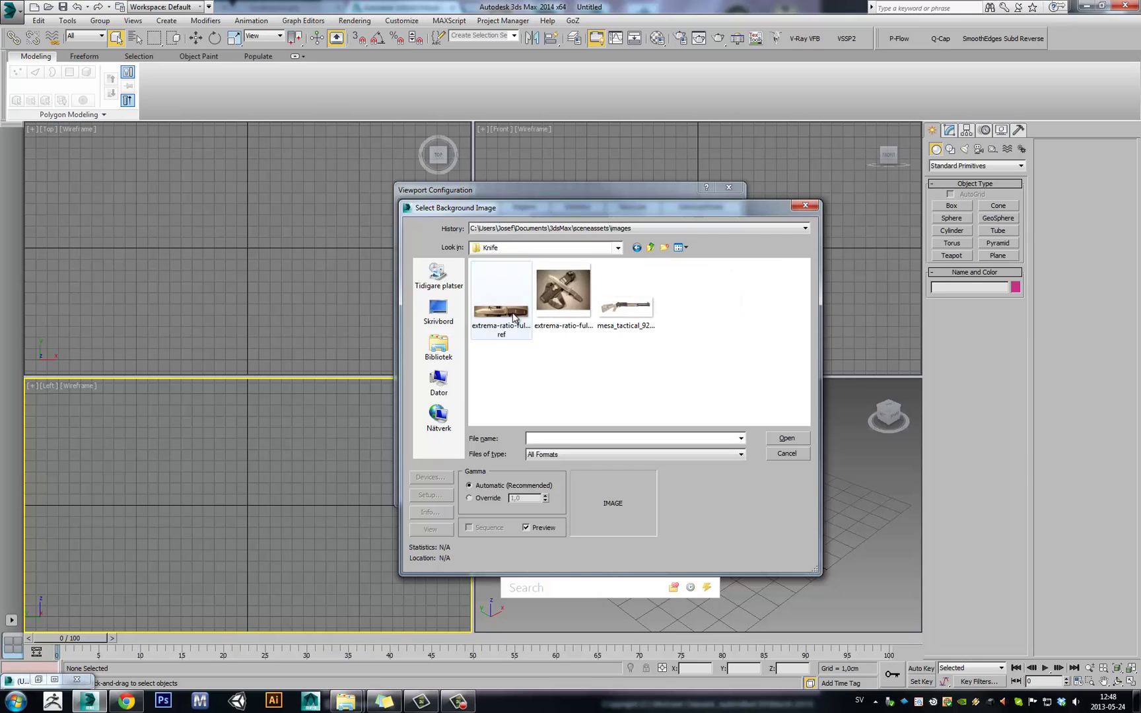
click(519, 320)
click(786, 438)
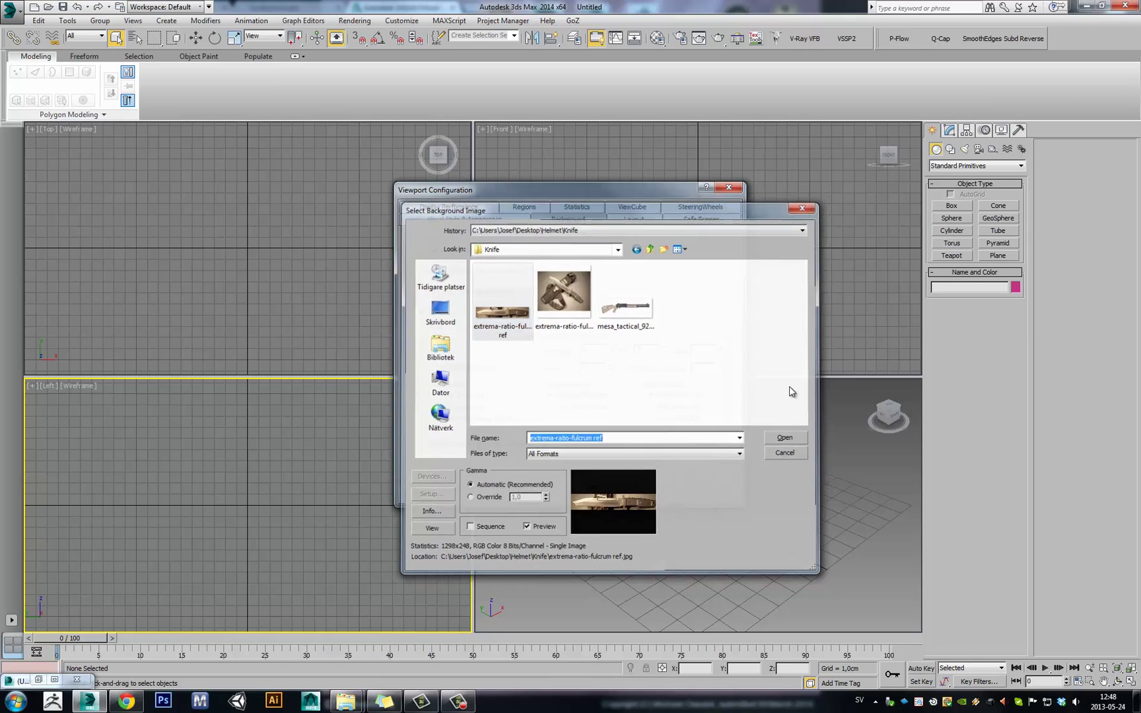
click(479, 409)
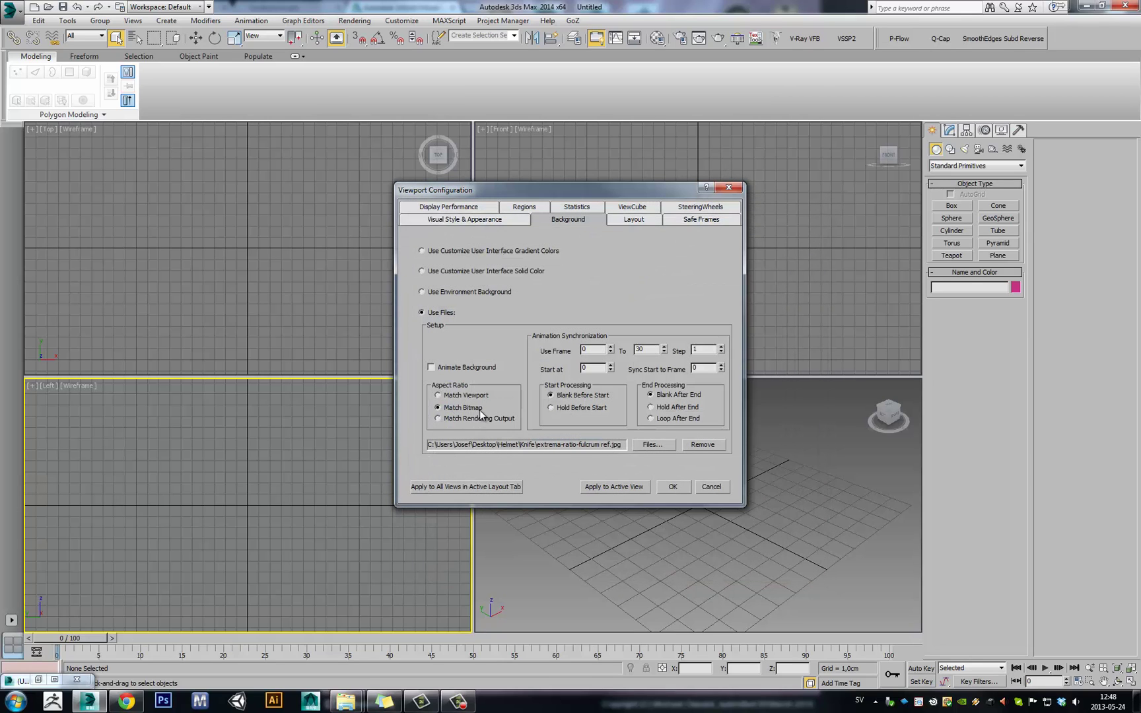
click(672, 487)
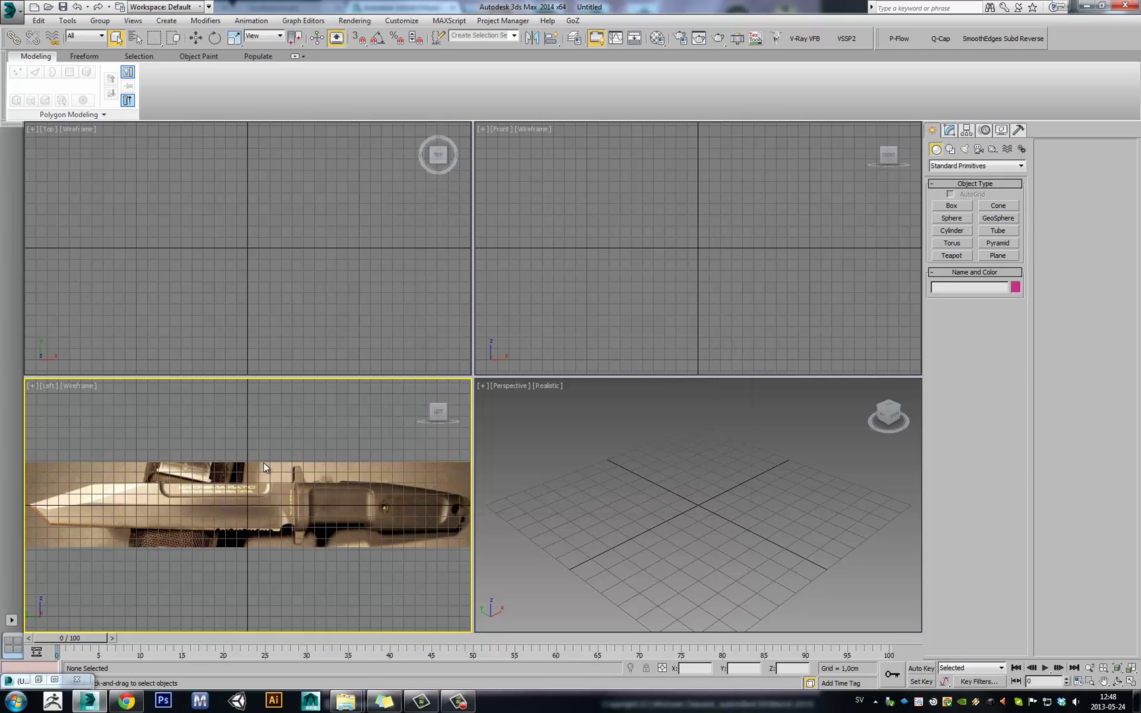
scroll(284, 464, down, 1)
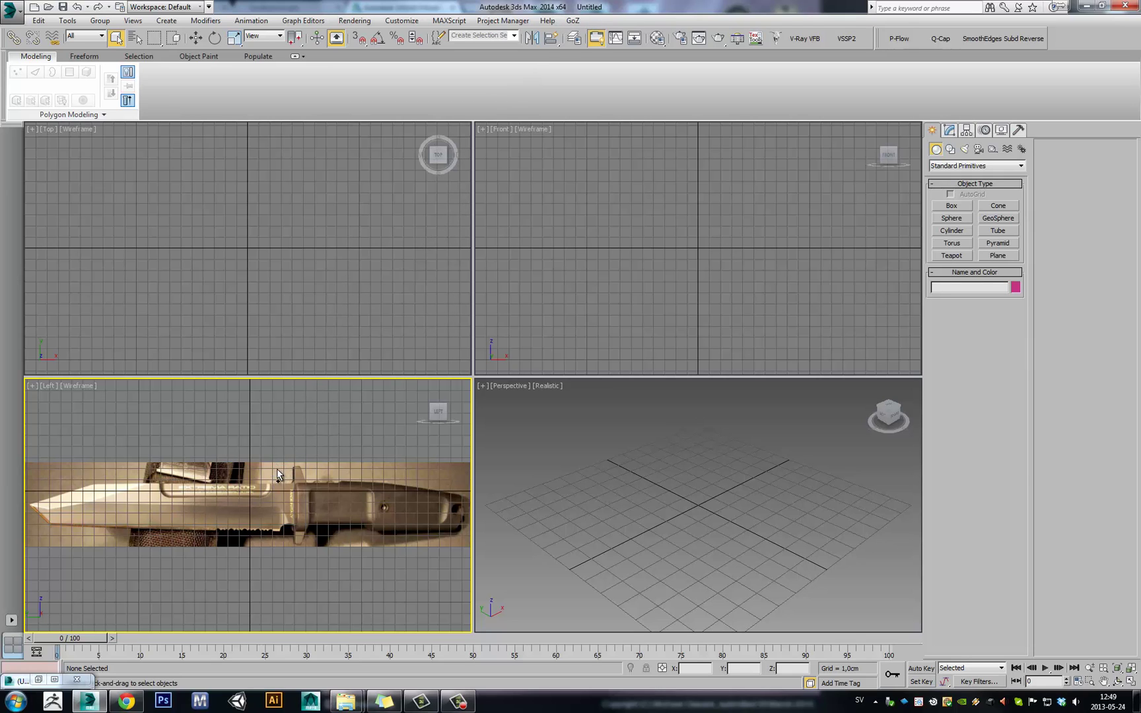
scroll(277, 474, up, 3)
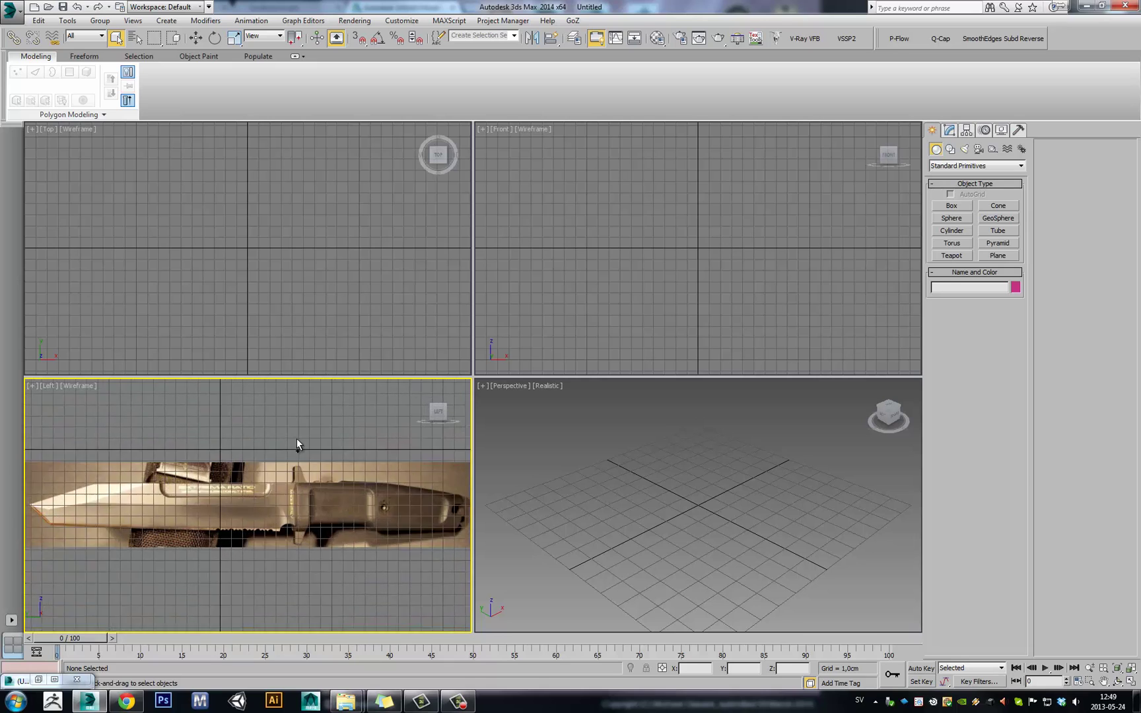
scroll(291, 449, down, 3)
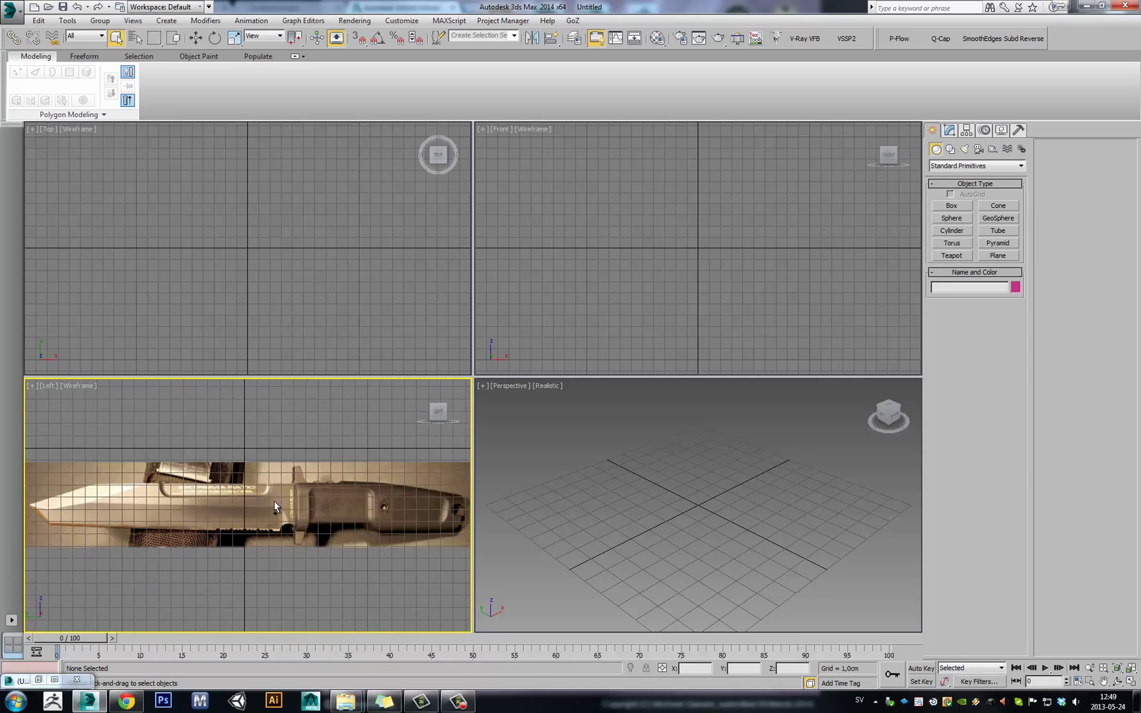
scroll(259, 456, down, 3)
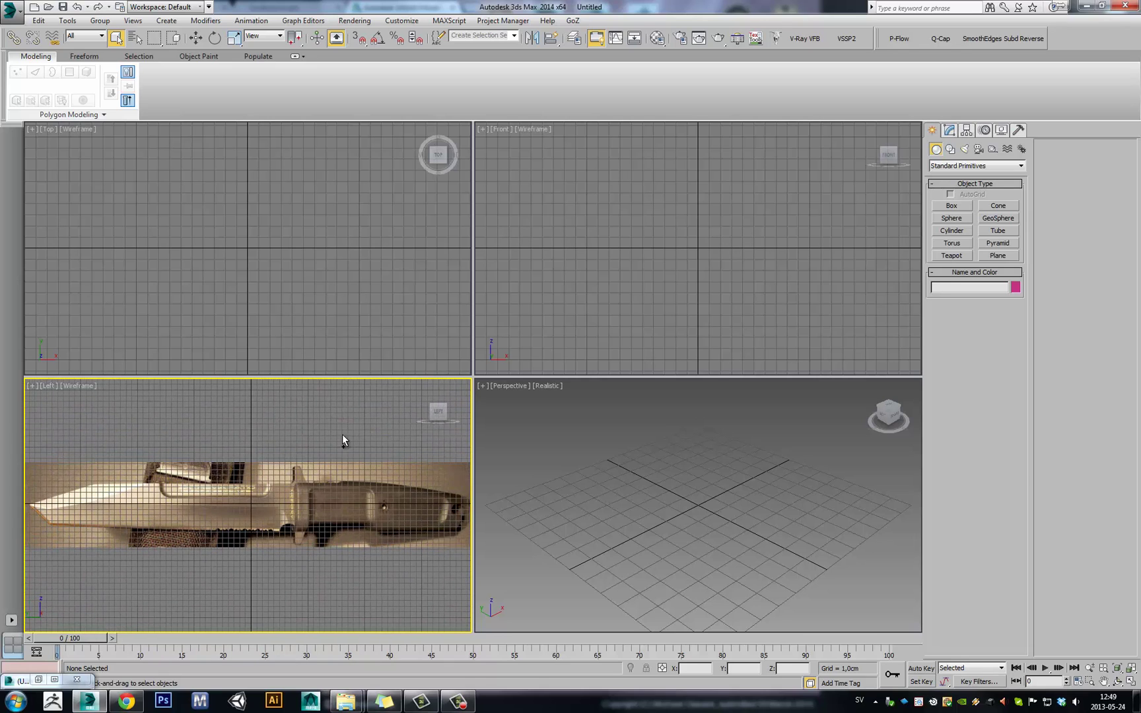
Enable 2D Pan Zoom Mode for the Perspective viewport
click(517, 413)
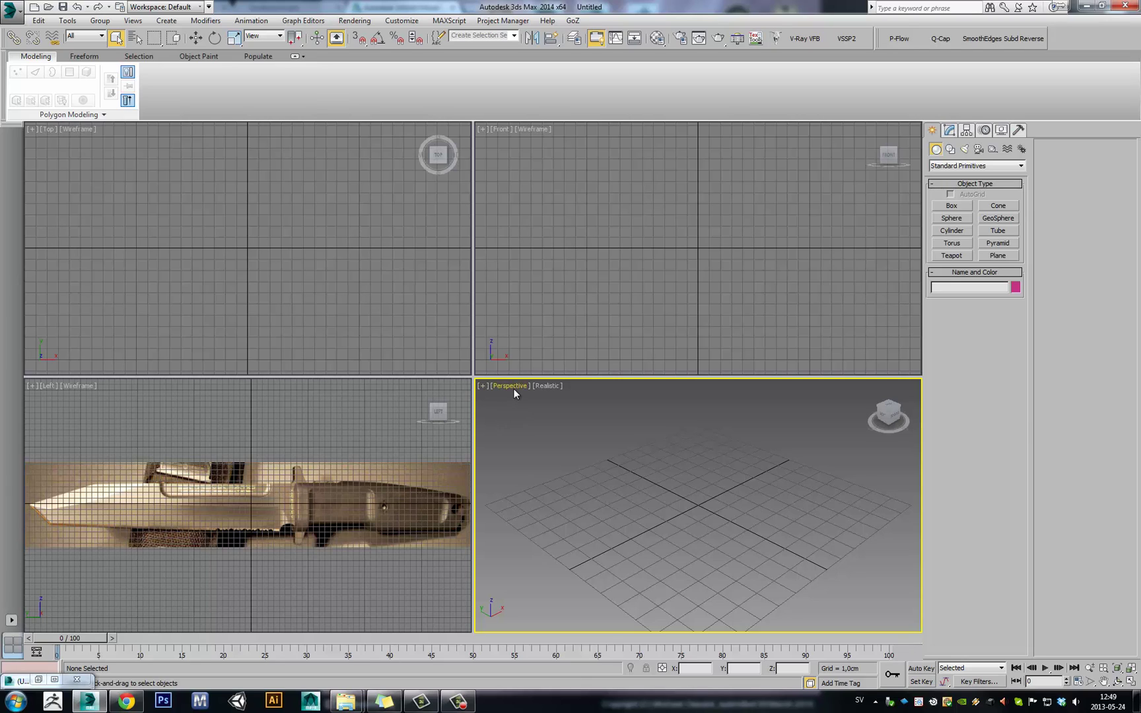
click(483, 387)
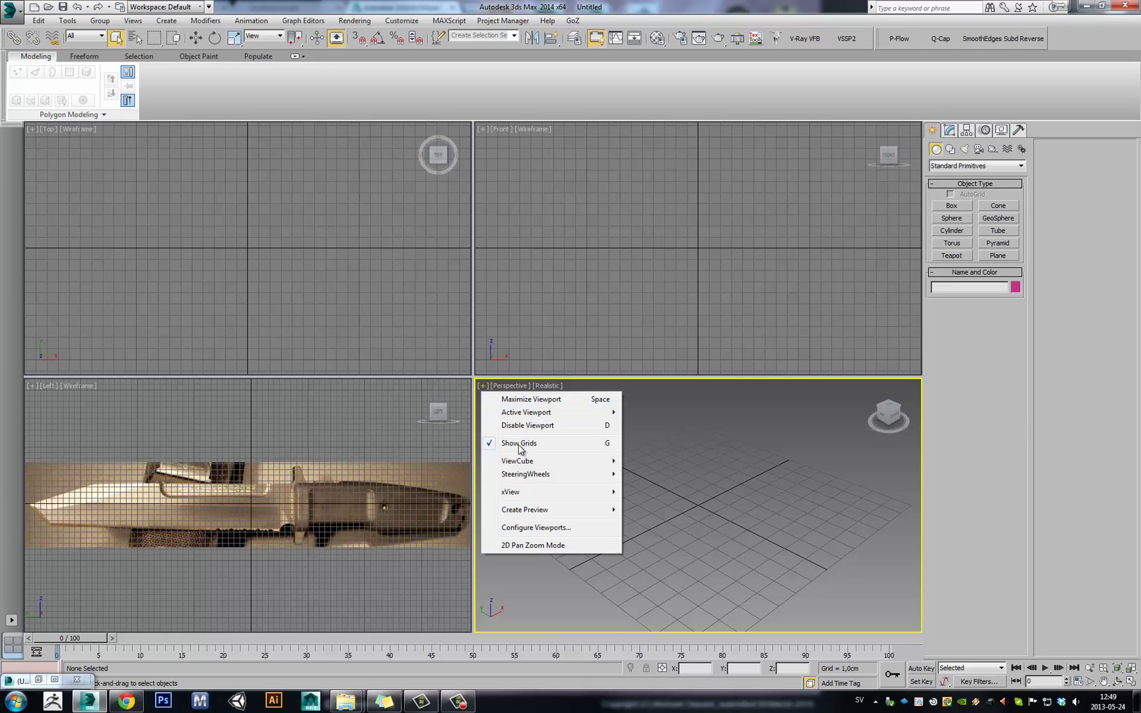
click(527, 546)
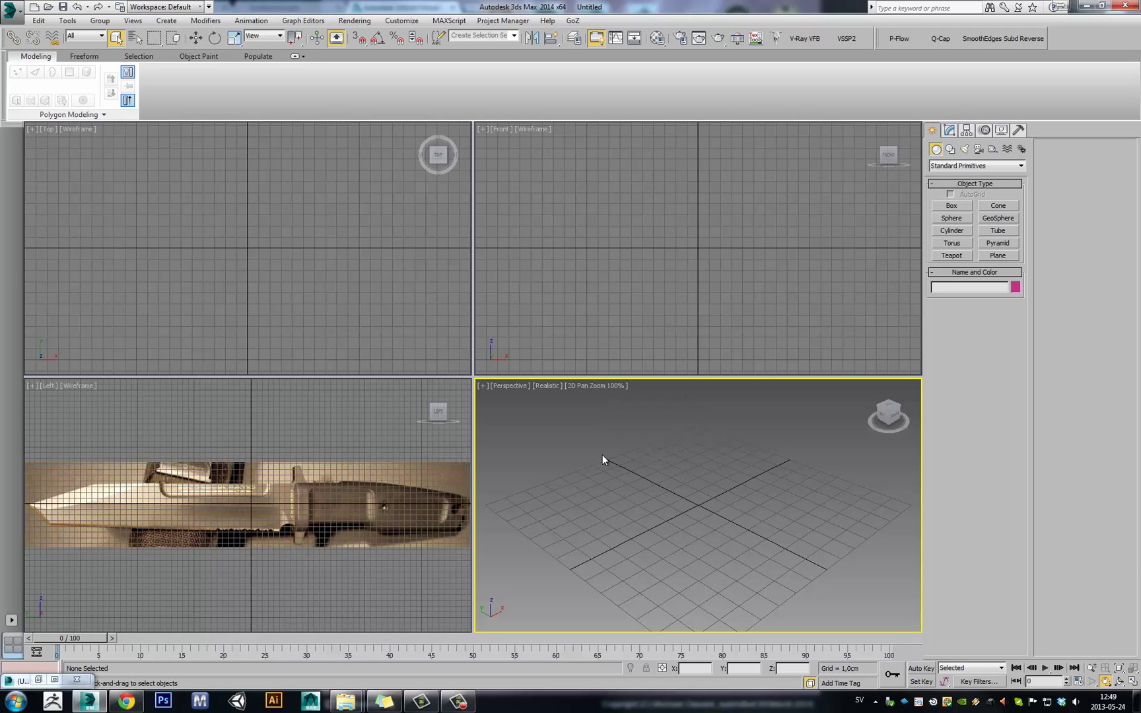
Switch to Chrome to review Autodesk's 2D Pan and Zoom page, play part of its video, and return to 3ds Max
key(alt)
click(135, 697)
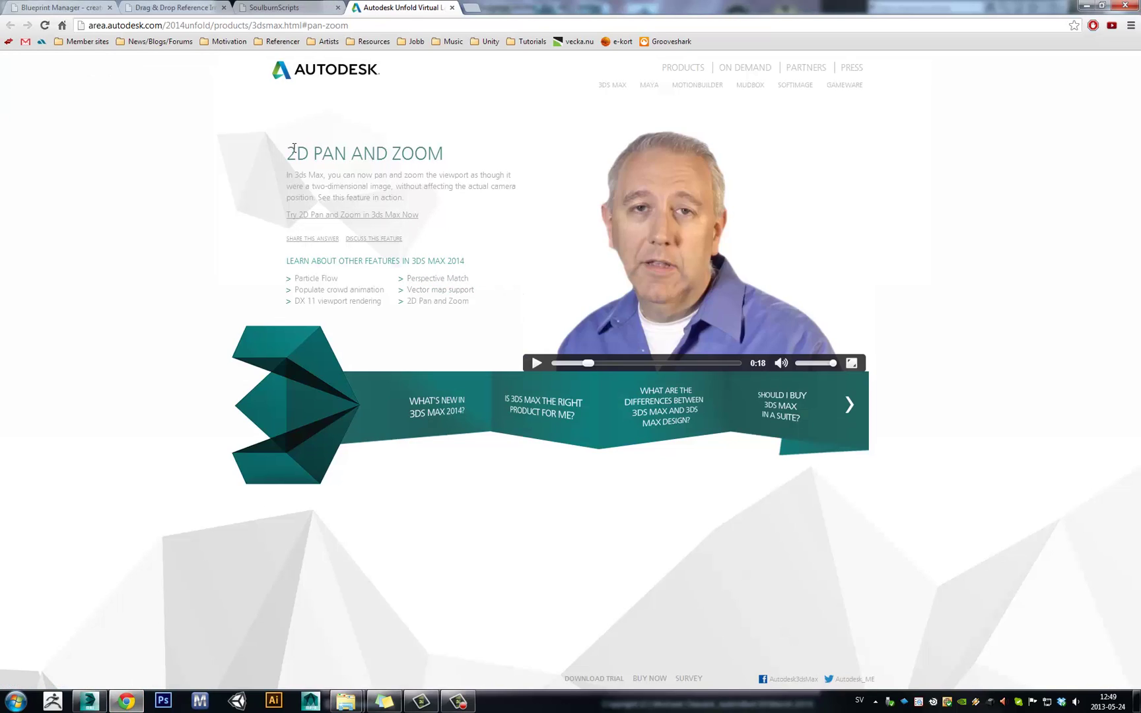
drag(288, 152, 322, 153)
click(534, 367)
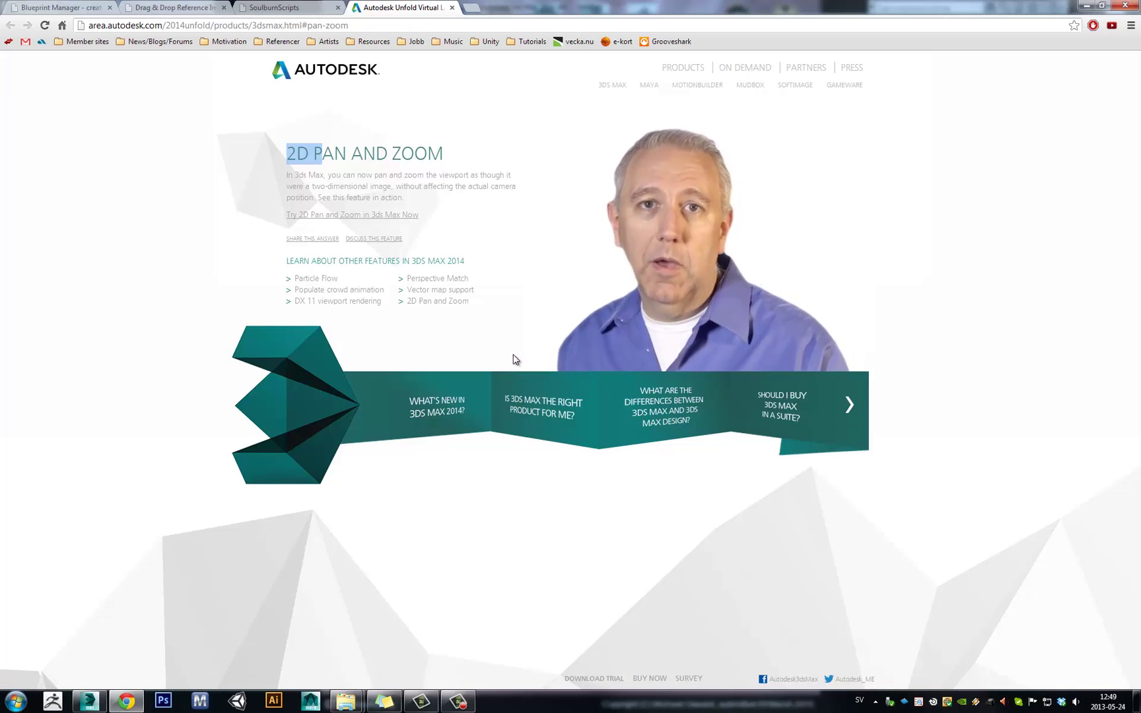
mouse_move(526, 363)
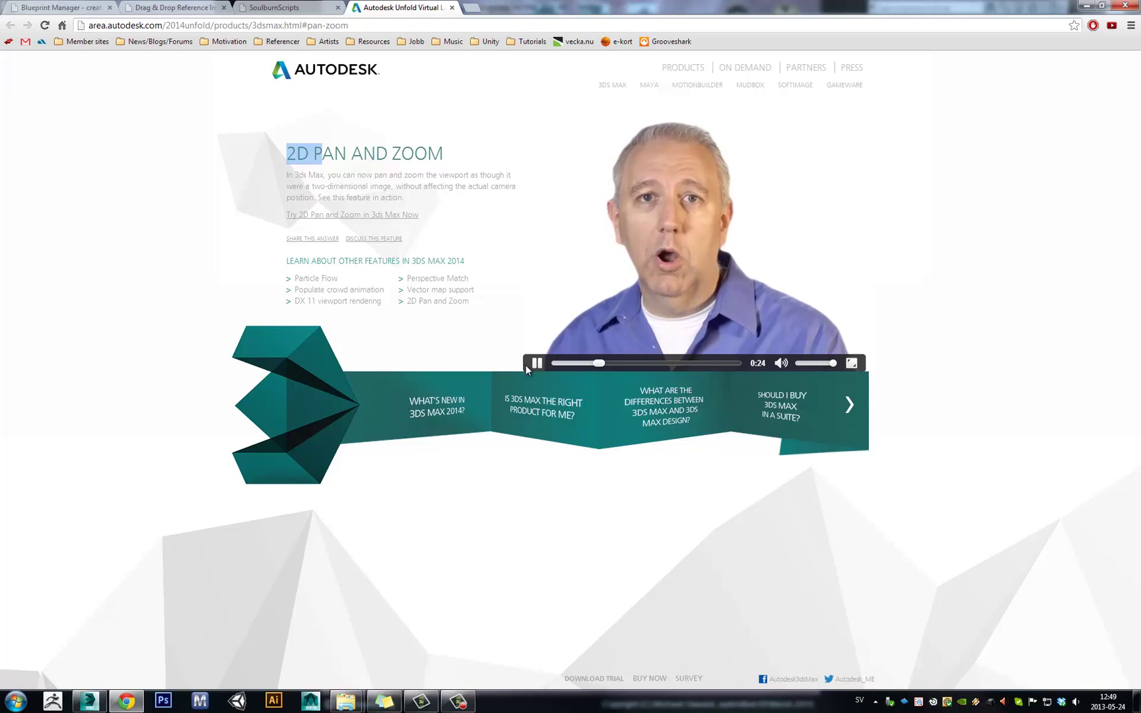
click(537, 364)
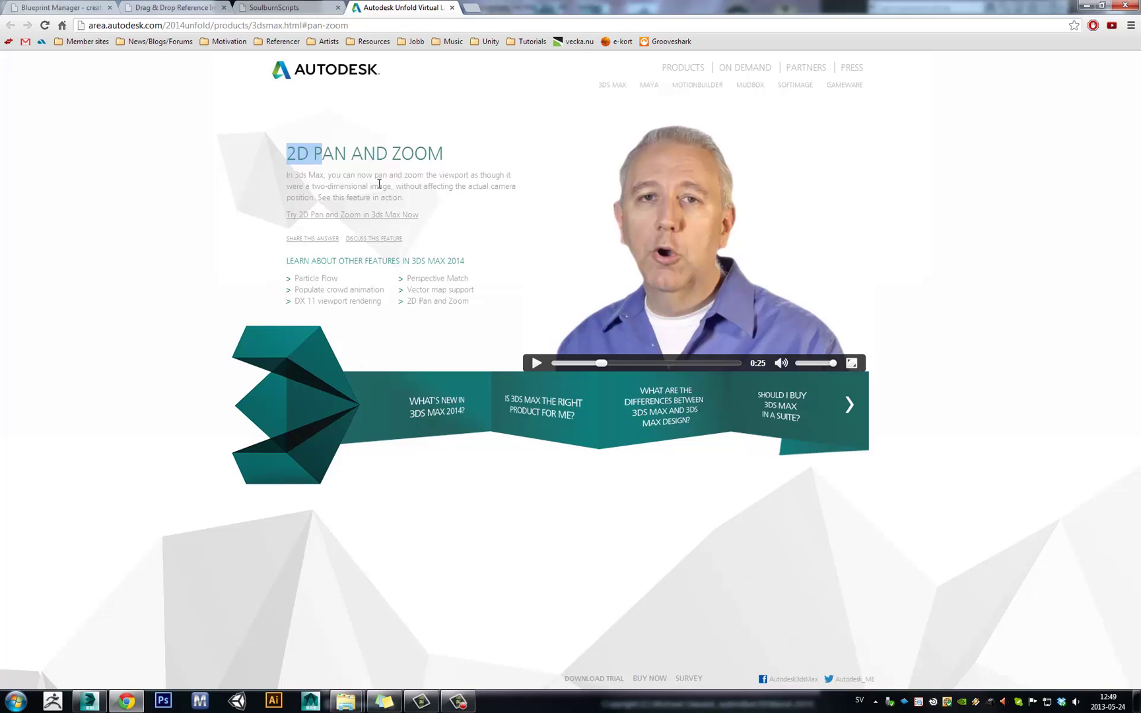
key(alt+Tab)
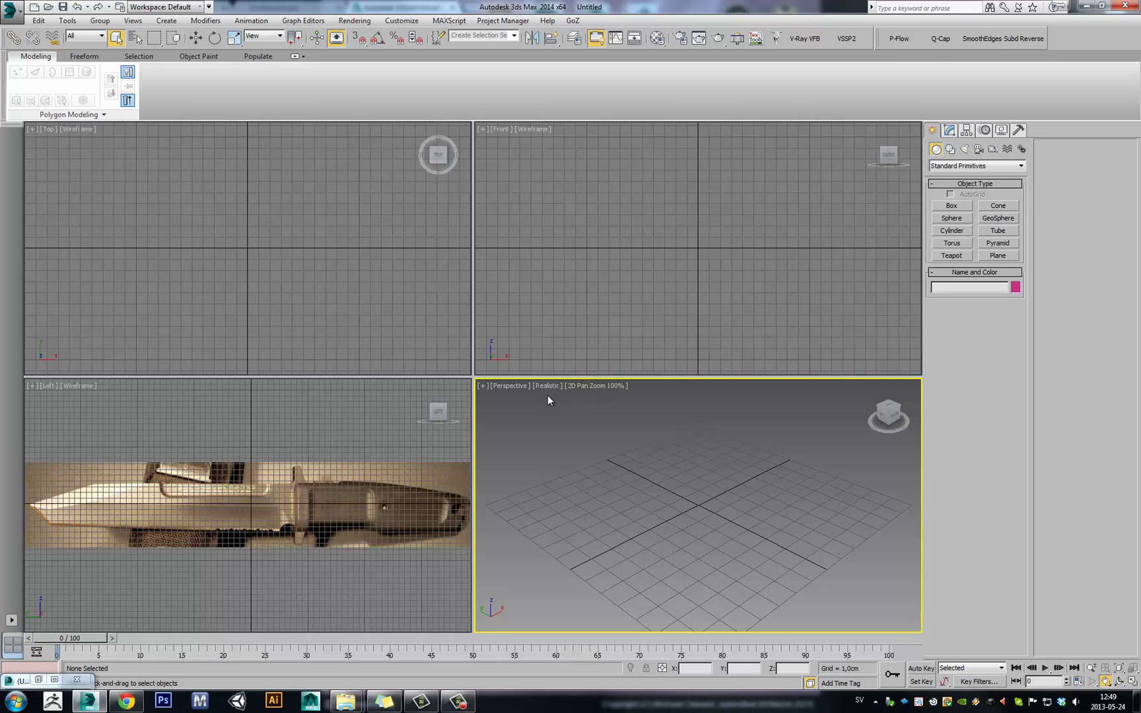
Set the Perspective viewport's background to a custom image file and open its background configuration
click(482, 386)
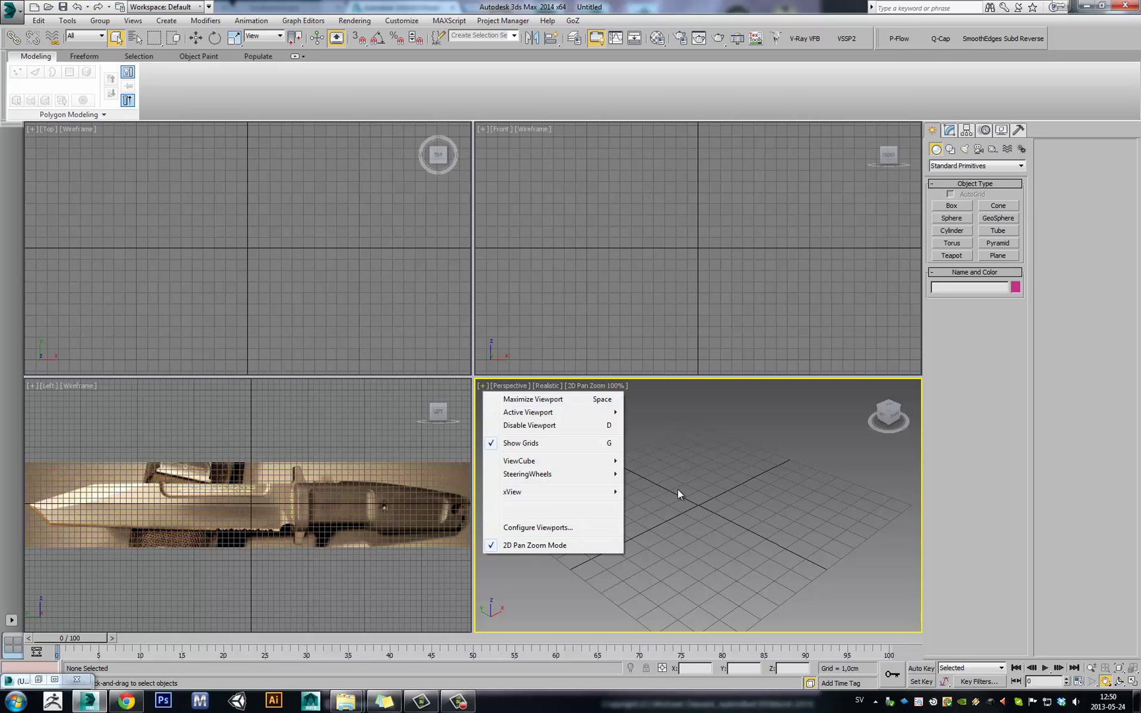
click(726, 480)
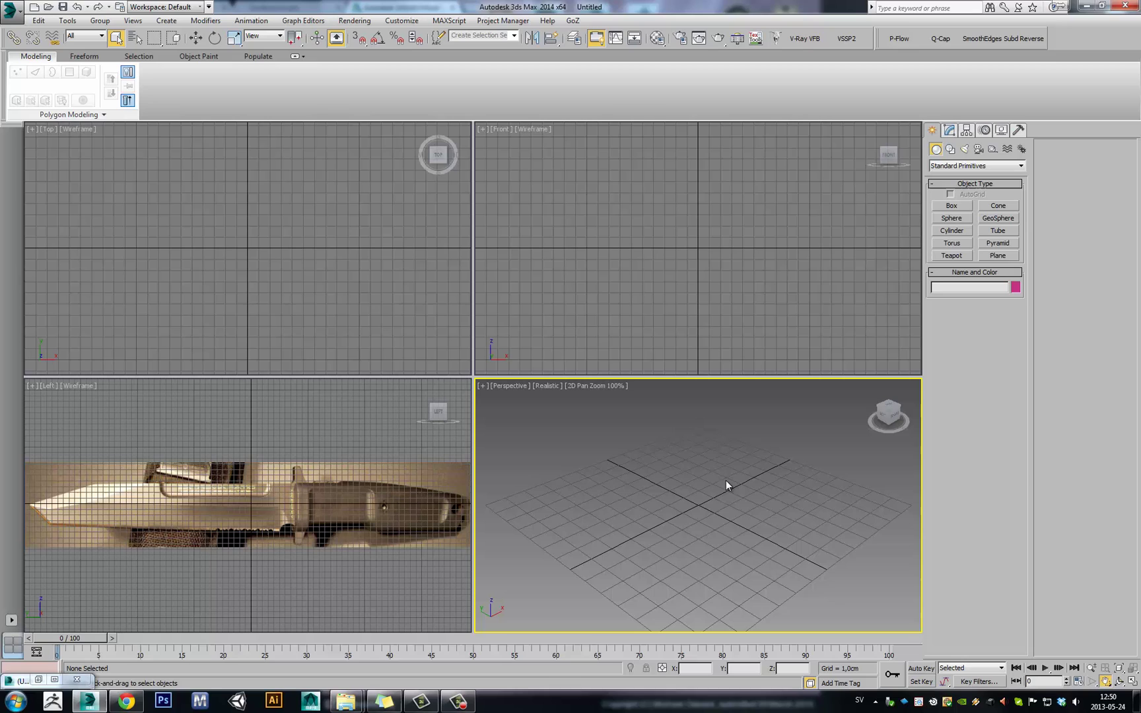
click(133, 21)
mouse_move(206, 246)
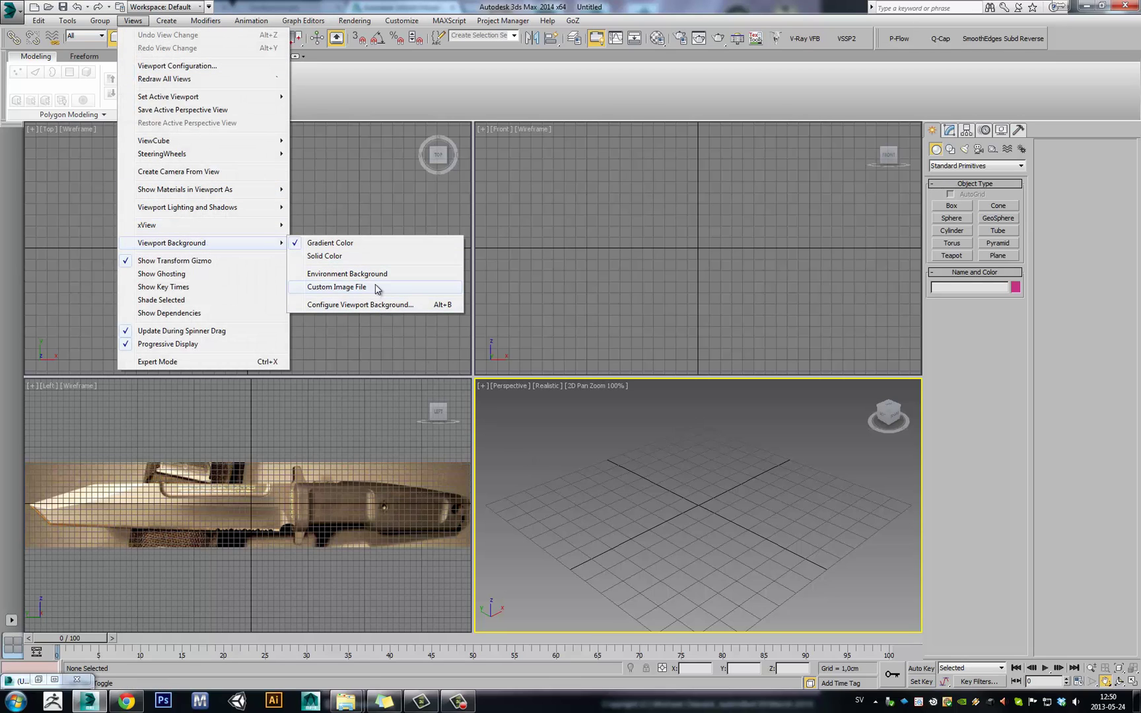
click(377, 290)
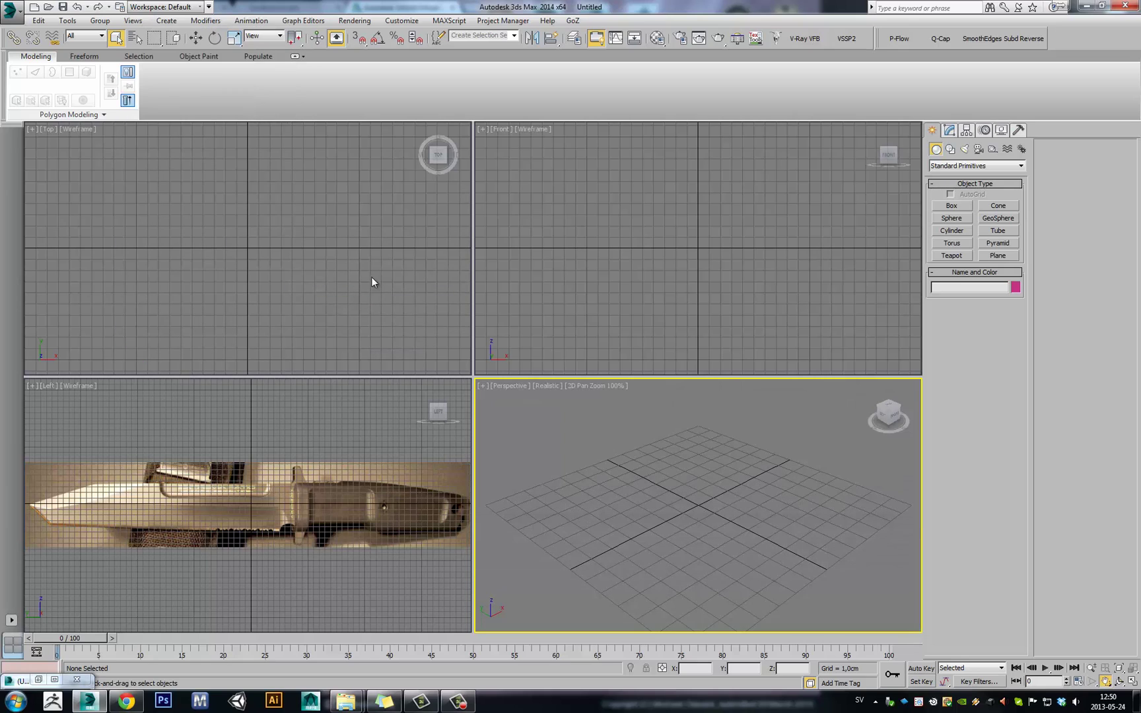
click(133, 20)
mouse_move(237, 244)
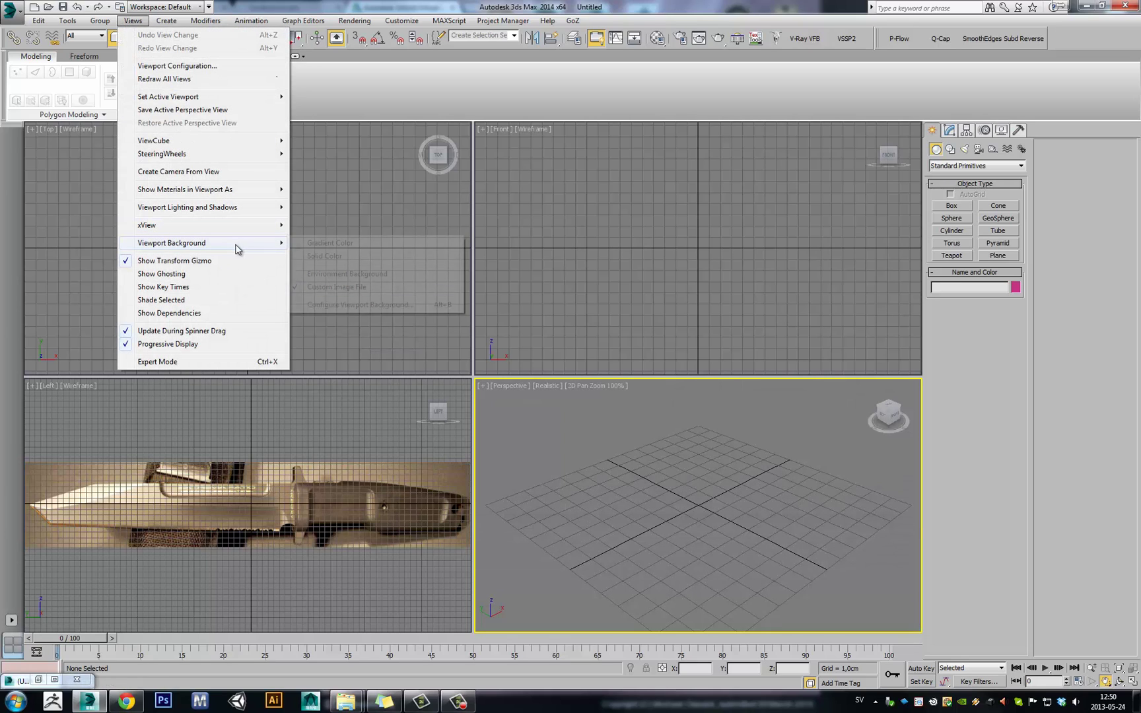
click(361, 305)
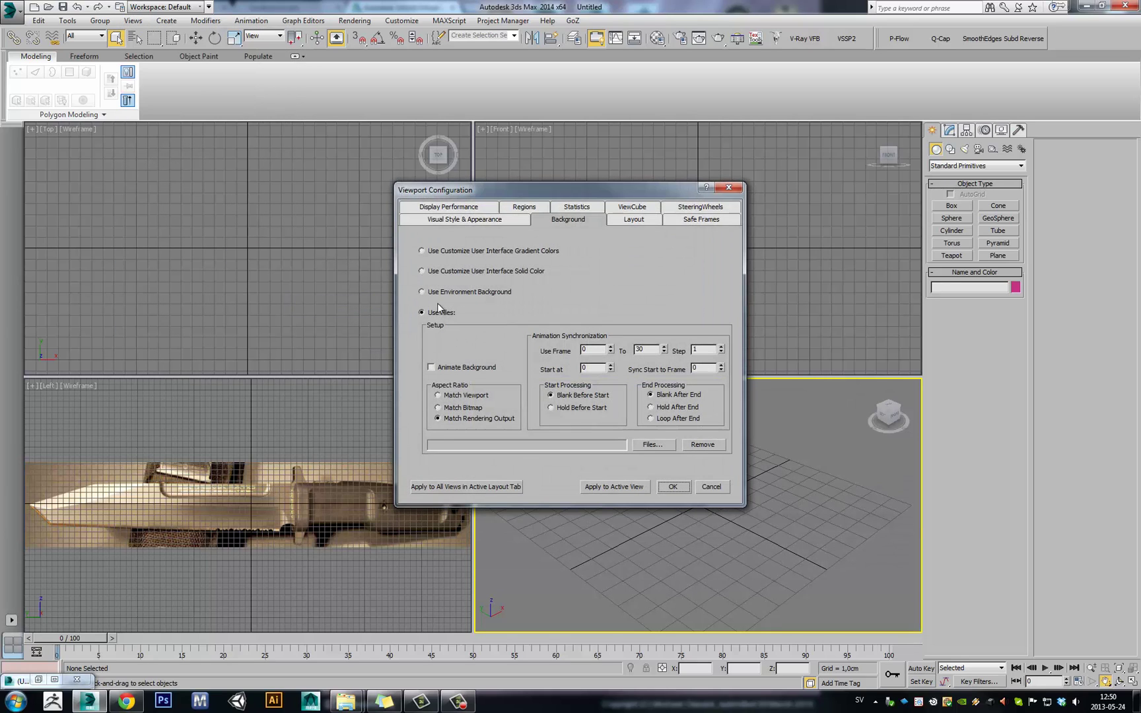
Load "extrema-ratio-fulcrum ref.jpg" from the Helmet\Knife folder as the Perspective viewport background, using the Match Bitmap aspect ratio
click(652, 444)
click(439, 311)
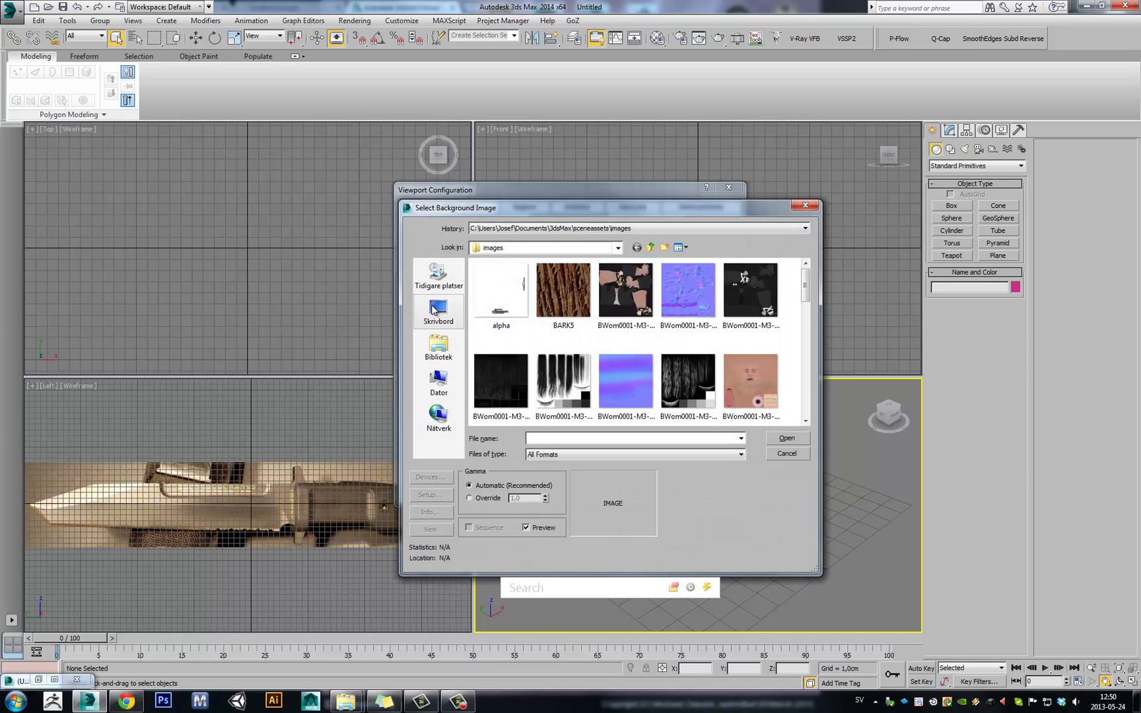
double_click(630, 334)
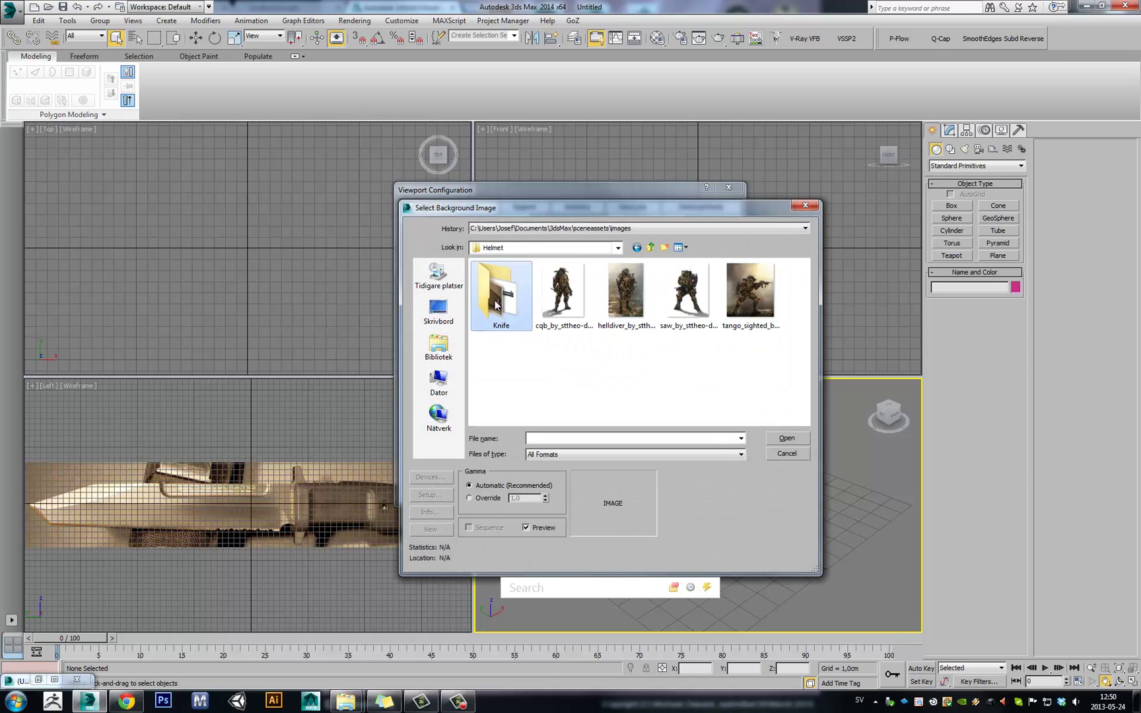
double_click(500, 297)
double_click(502, 301)
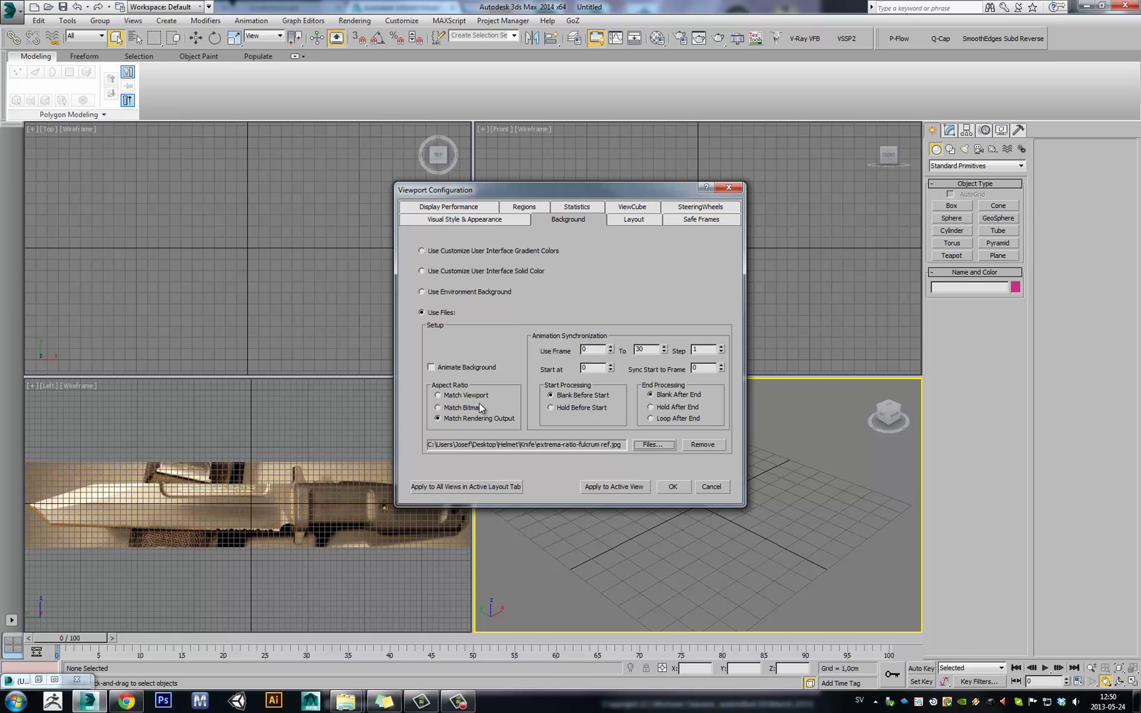
click(479, 404)
click(671, 482)
Pan and zoom the knife background in the Perspective viewport to check how it behaves in 2D Pan Zoom Mode
scroll(703, 435, down, 5)
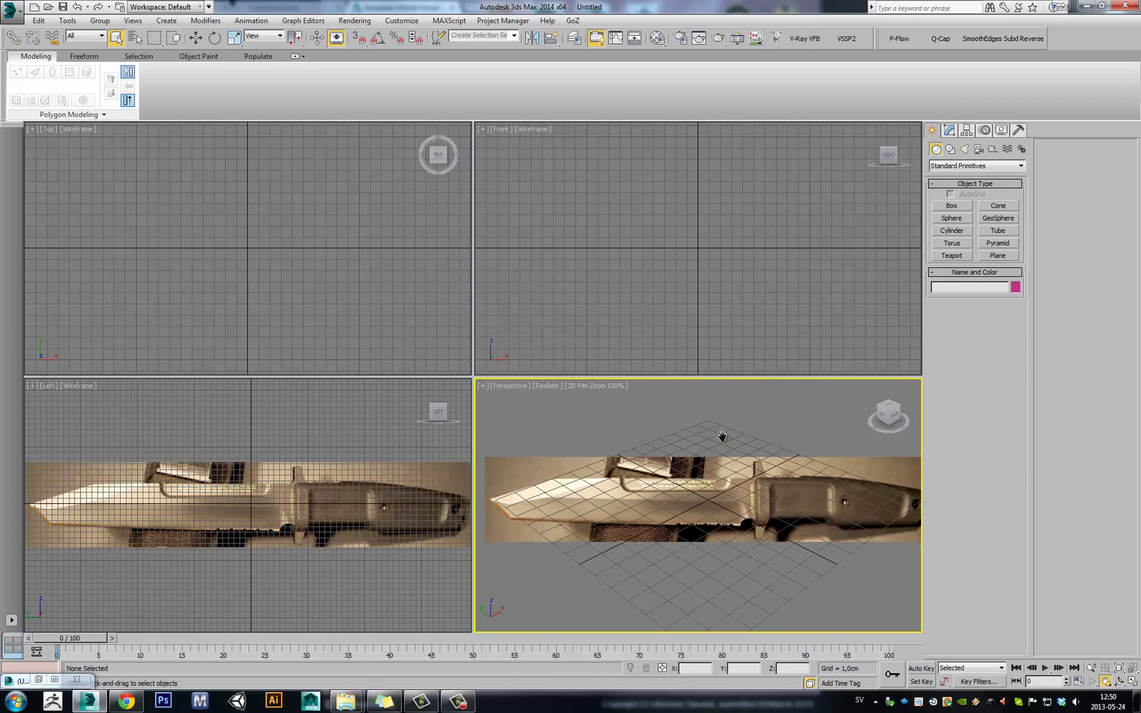
scroll(680, 462, up, 3)
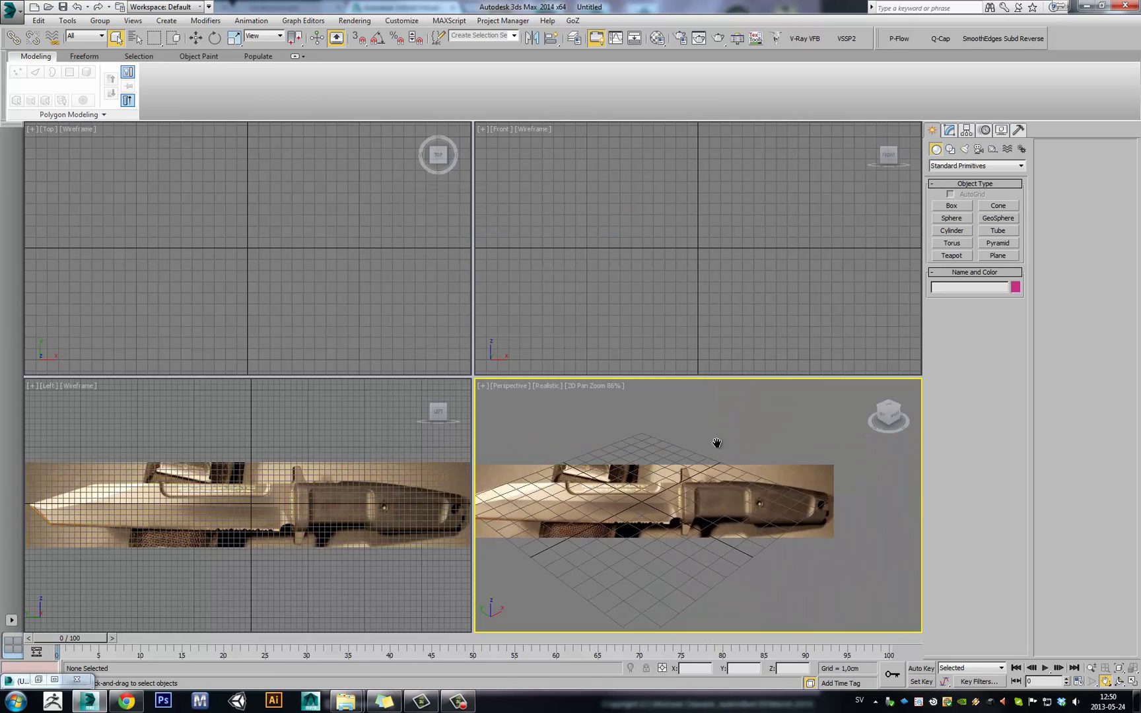
middle_drag(666, 471, 684, 462)
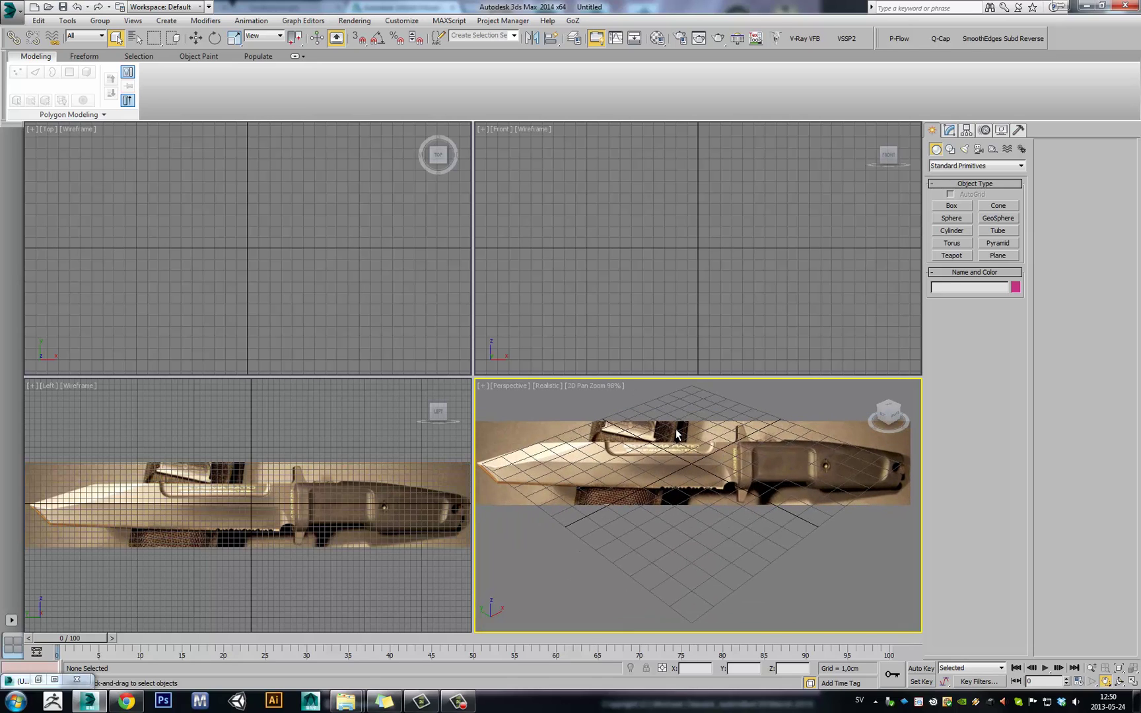
scroll(676, 433, down, 1)
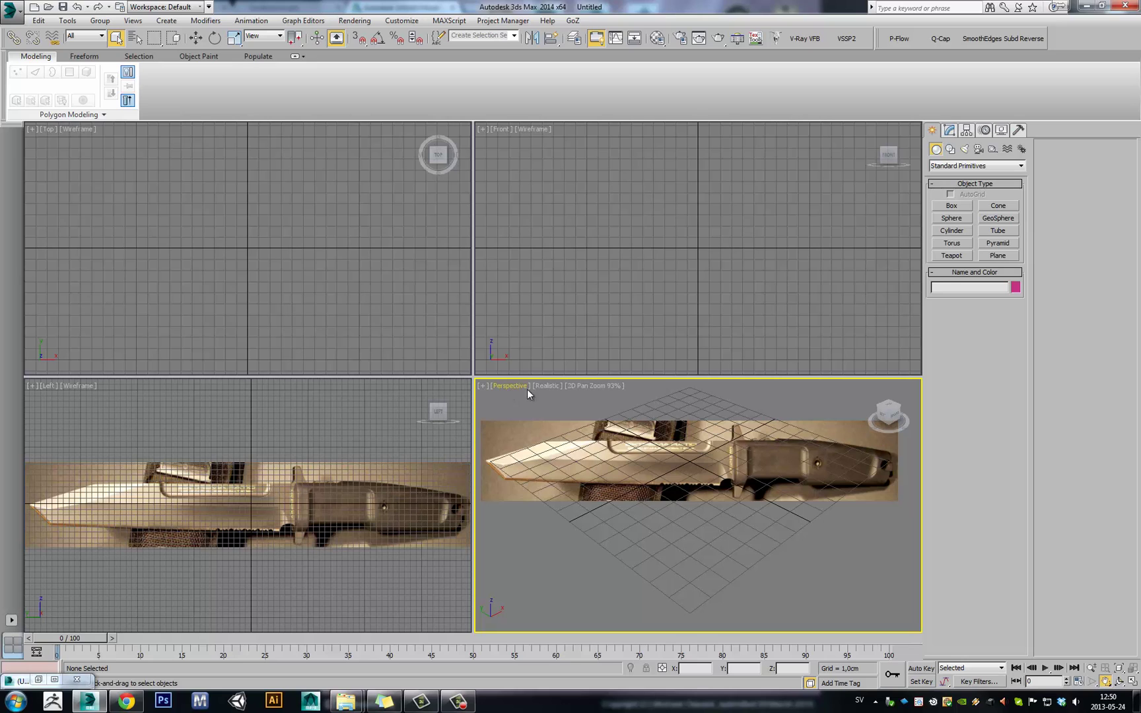
mouse_move(638, 426)
middle_down()
mouse_move(642, 449)
mouse_move(634, 412)
middle_up()
scroll(645, 442, down, 2)
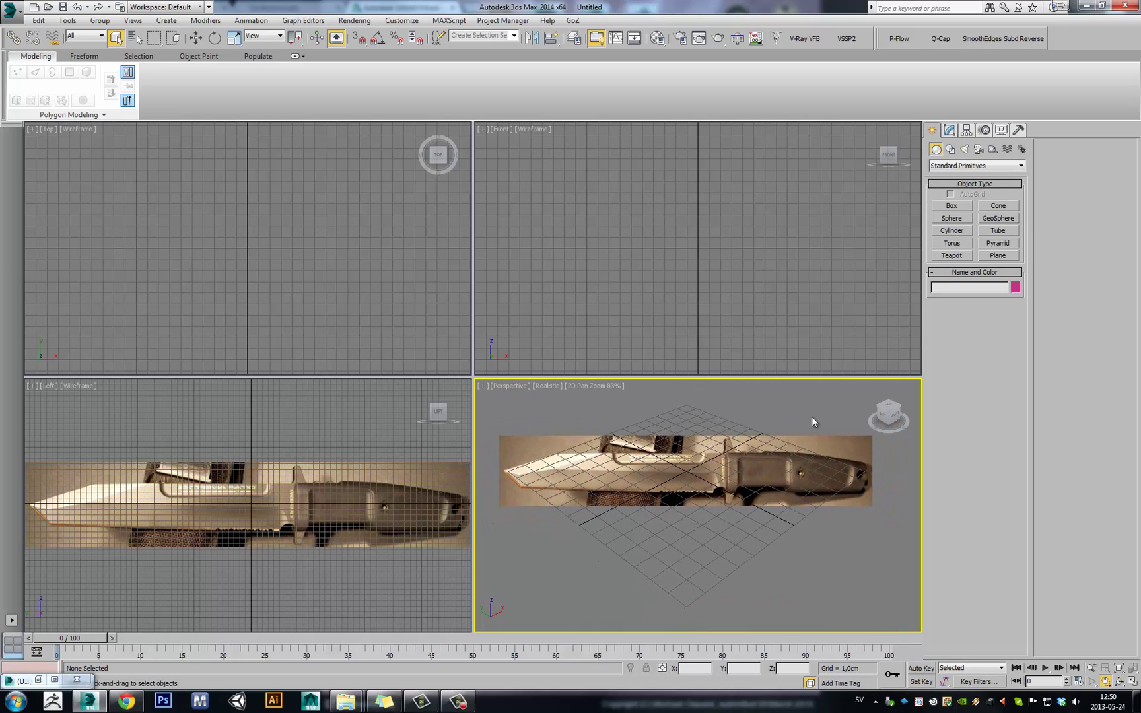
Turn the Perspective viewport to the Left orientation and shift the knife image toward the middle of the viewport
click(896, 419)
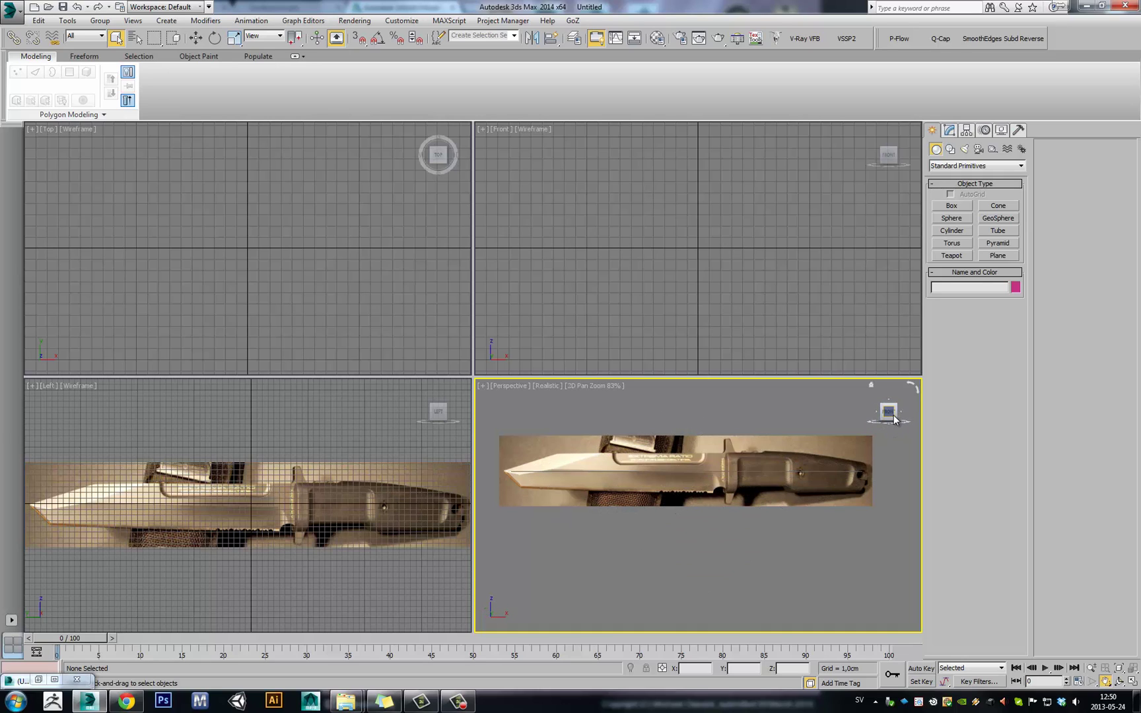
click(901, 413)
click(902, 415)
click(900, 416)
middle_drag(701, 440, 718, 458)
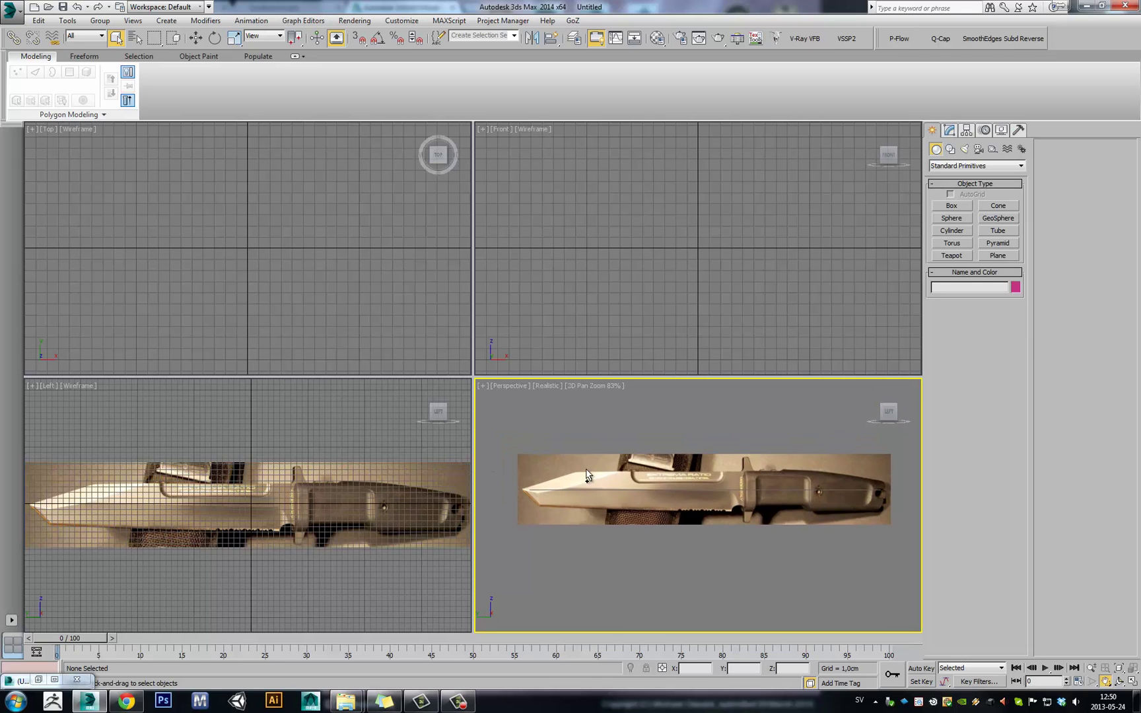
Start the Plane primitive with Length Segs and Width Segs both set to 1
click(997, 257)
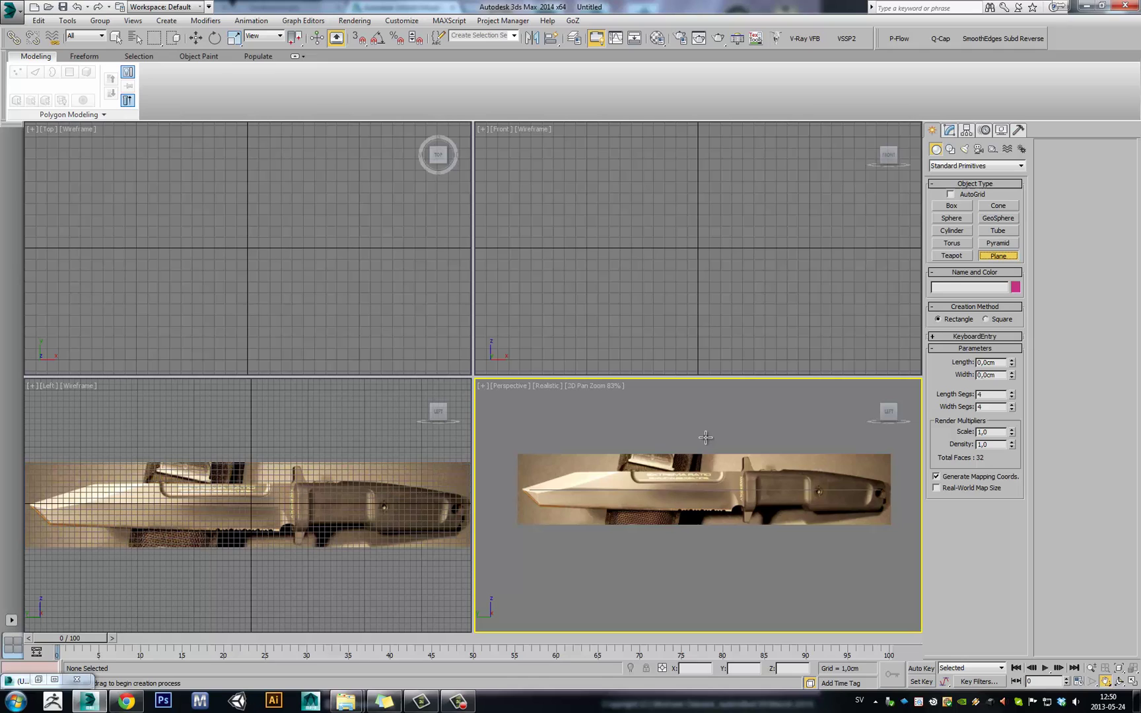
right_click(1011, 395)
right_click(1012, 407)
Examine the knife background in the Perspective viewport at different zoom levels and in the maximized viewport
scroll(661, 460, up, 5)
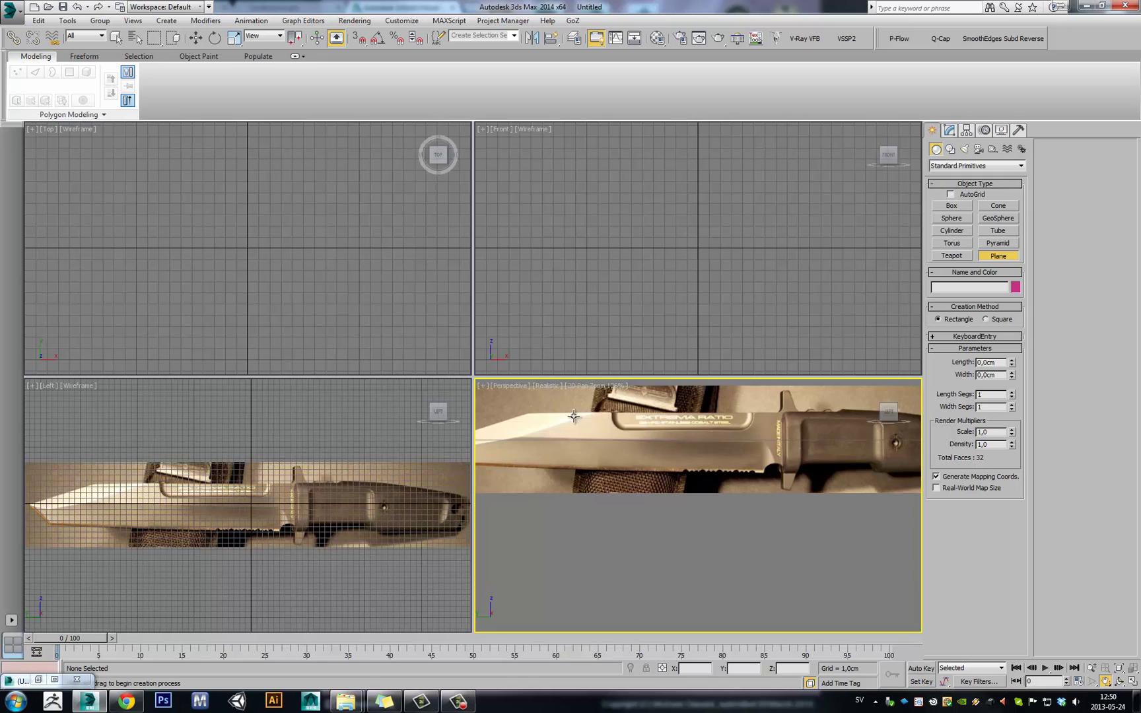
key(alt+w)
key(alt+w)
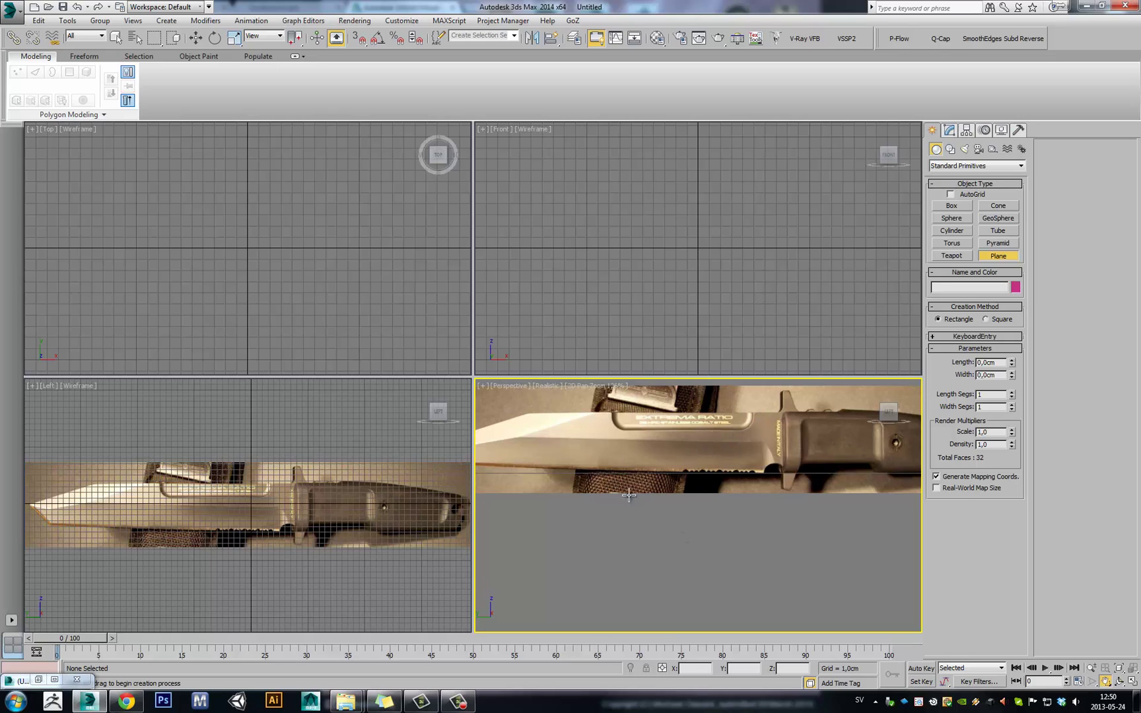
scroll(683, 423, down, 2)
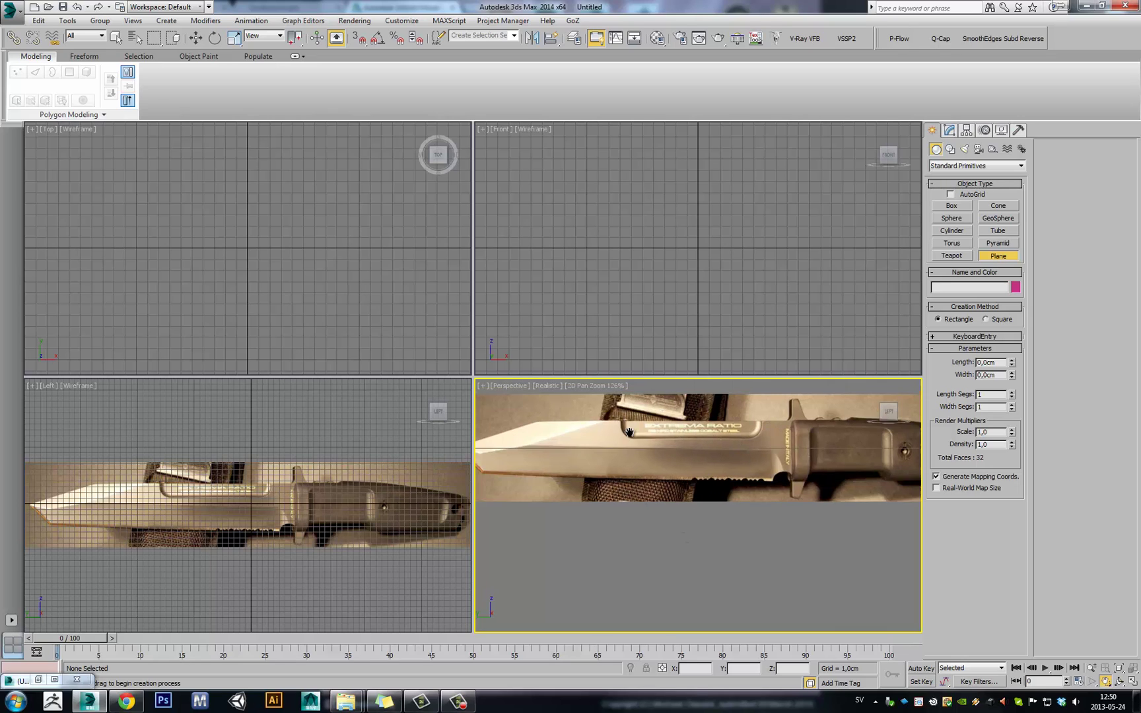
scroll(638, 416, down, 1)
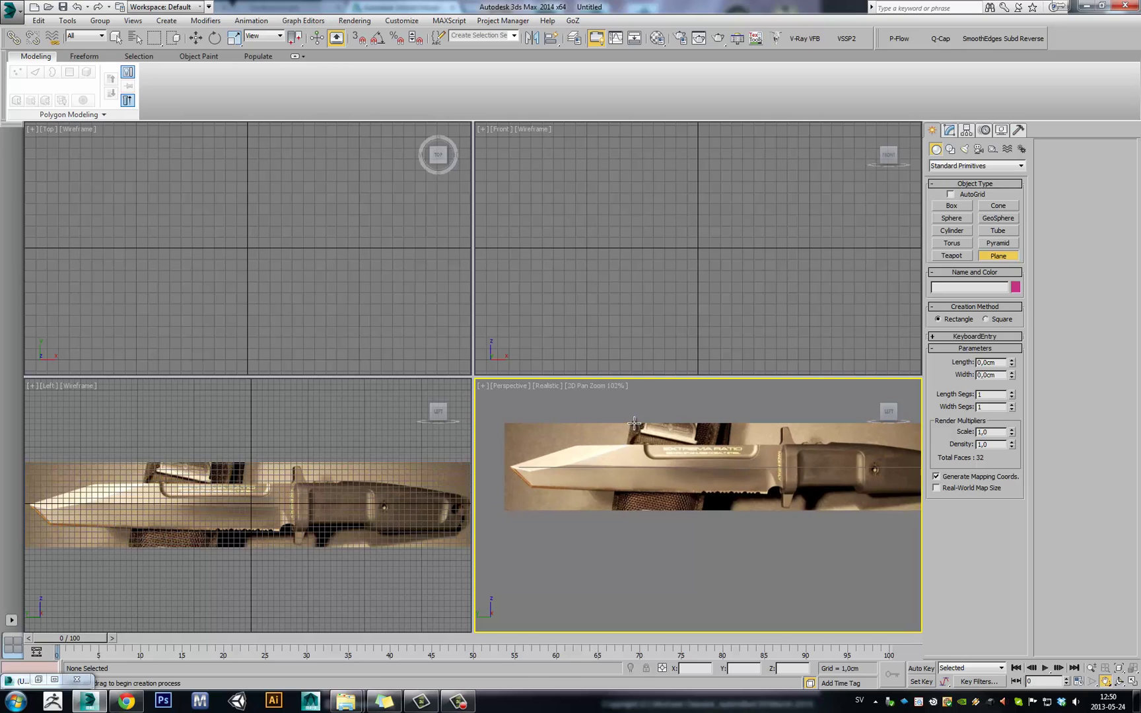
scroll(631, 423, down, 1)
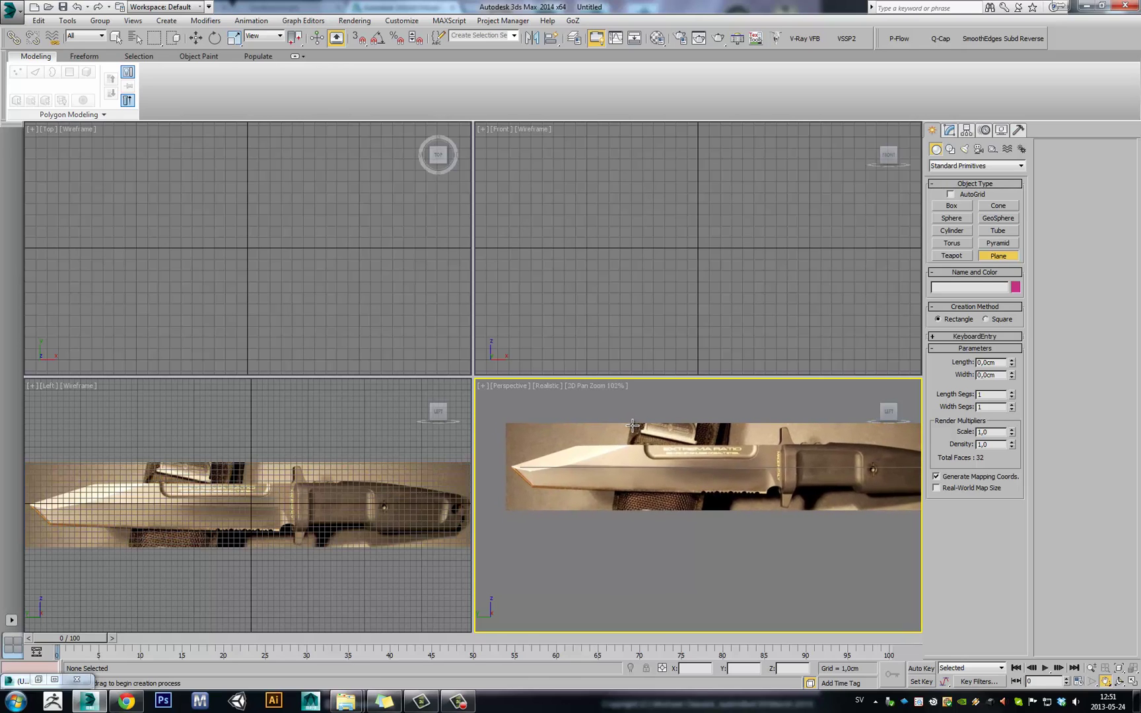
scroll(635, 420, up, 1)
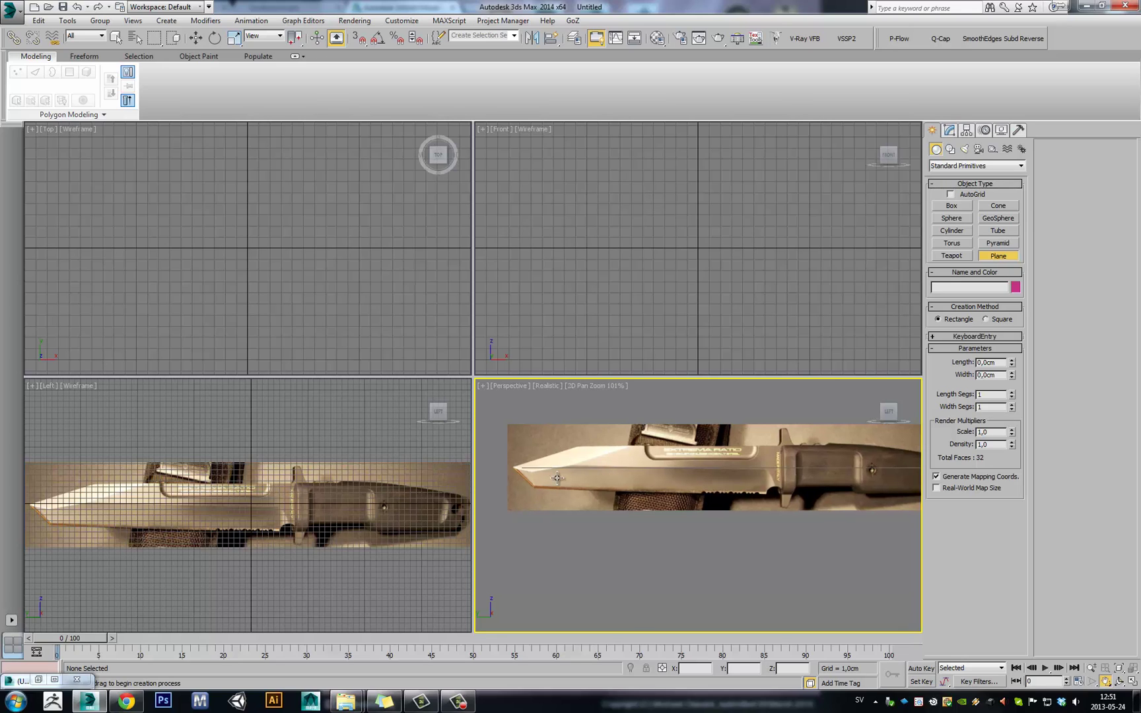
scroll(647, 415, down, 2)
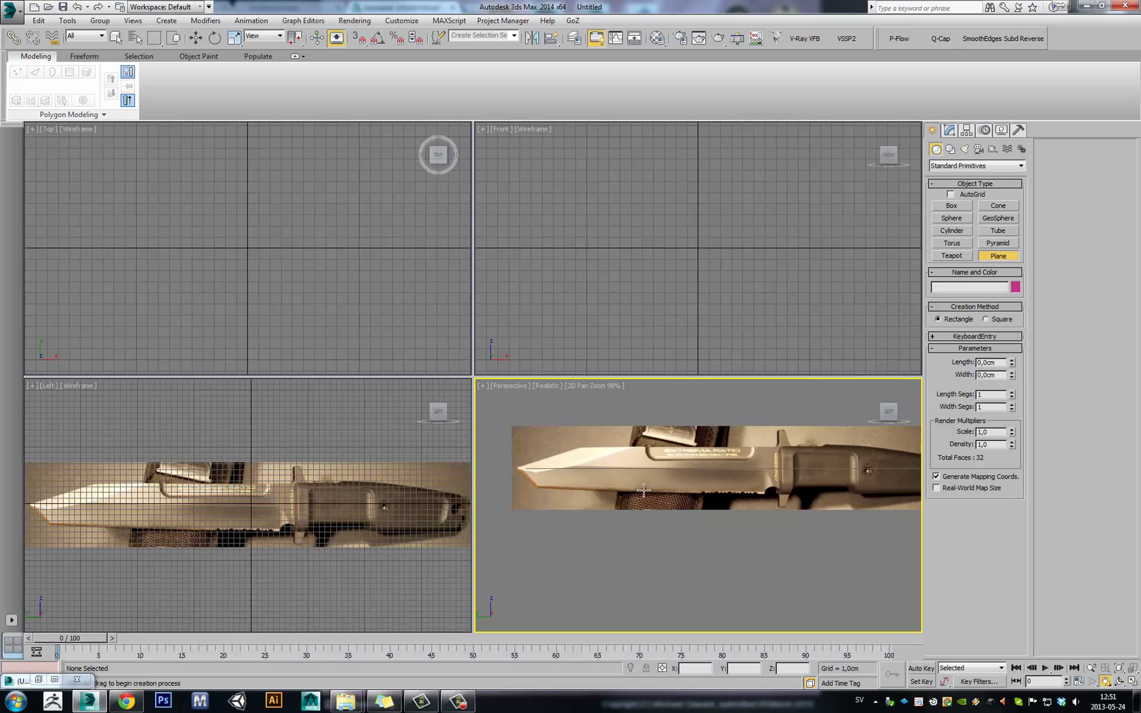
Draw a plane in the Front viewport, rotate it 90° about the vertical axis to face the Left view, and enable Angle Snap
drag(705, 230, 601, 294)
right_click(601, 295)
key(e)
right_click(264, 451)
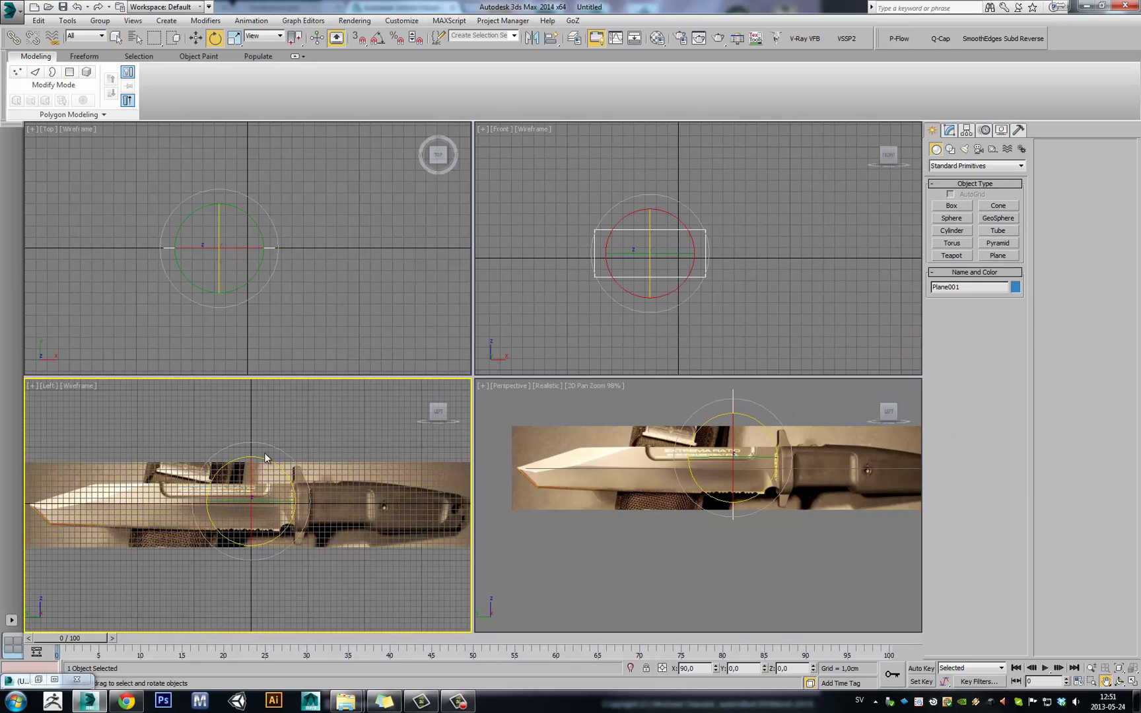
right_click(246, 223)
drag(255, 218, 260, 290)
click(380, 44)
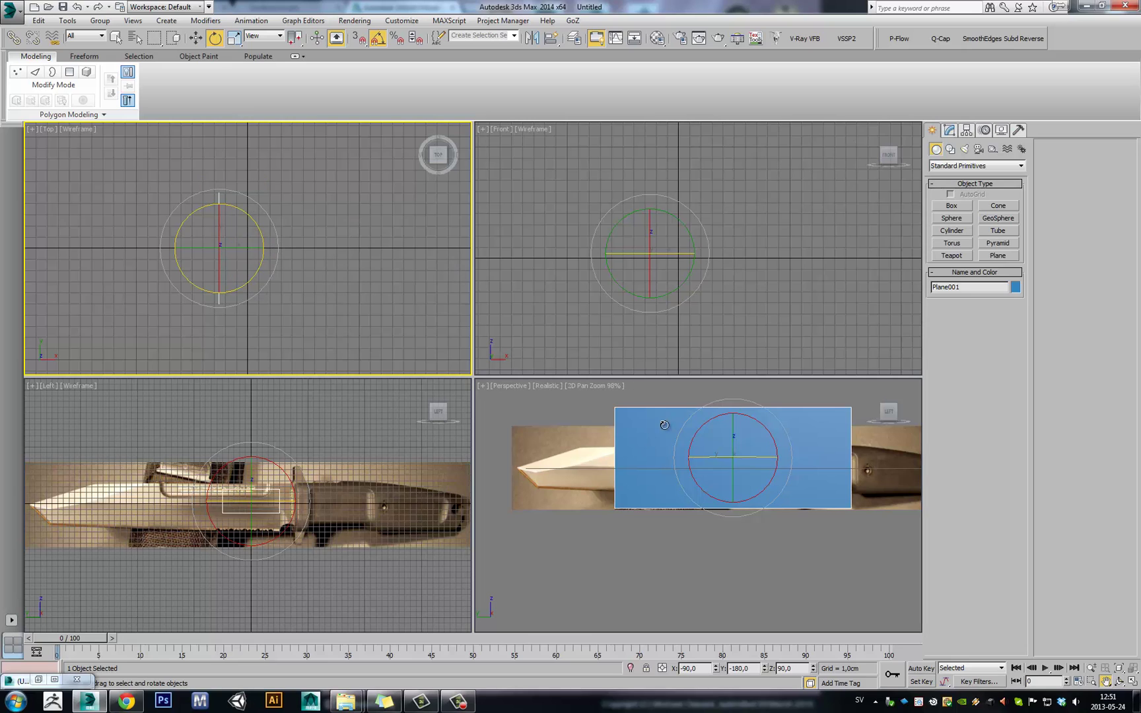
Convert the plane in the Perspective viewport to an Editable Poly
right_click(724, 447)
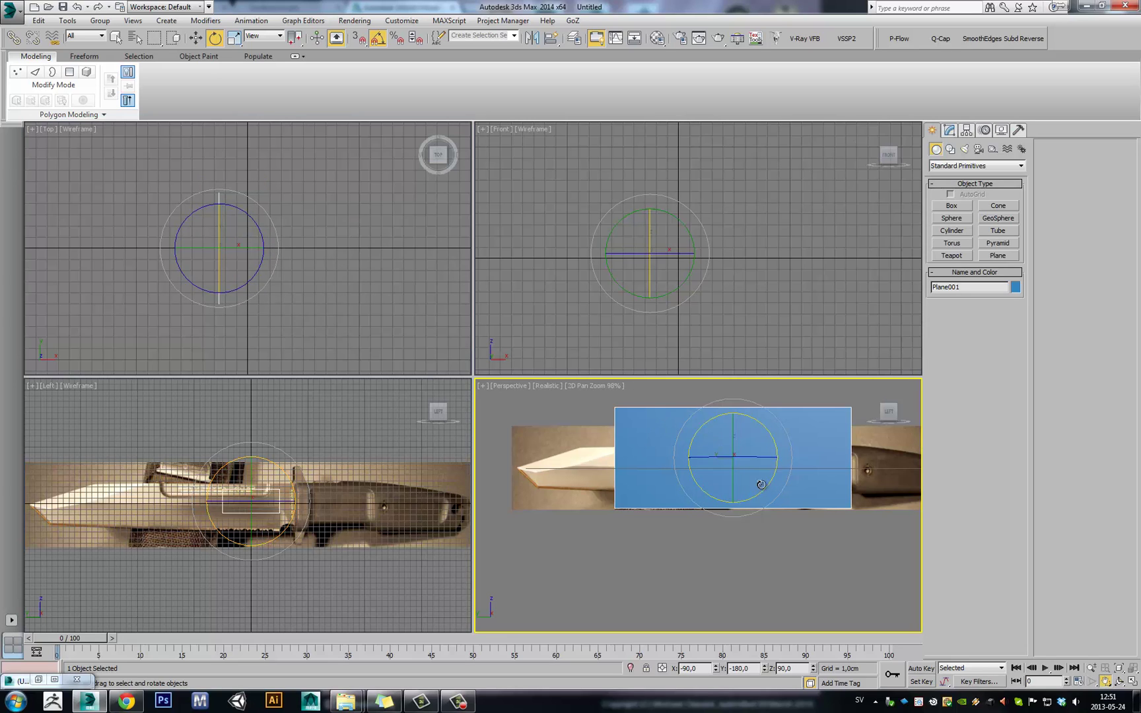
right_click(837, 496)
mouse_move(887, 606)
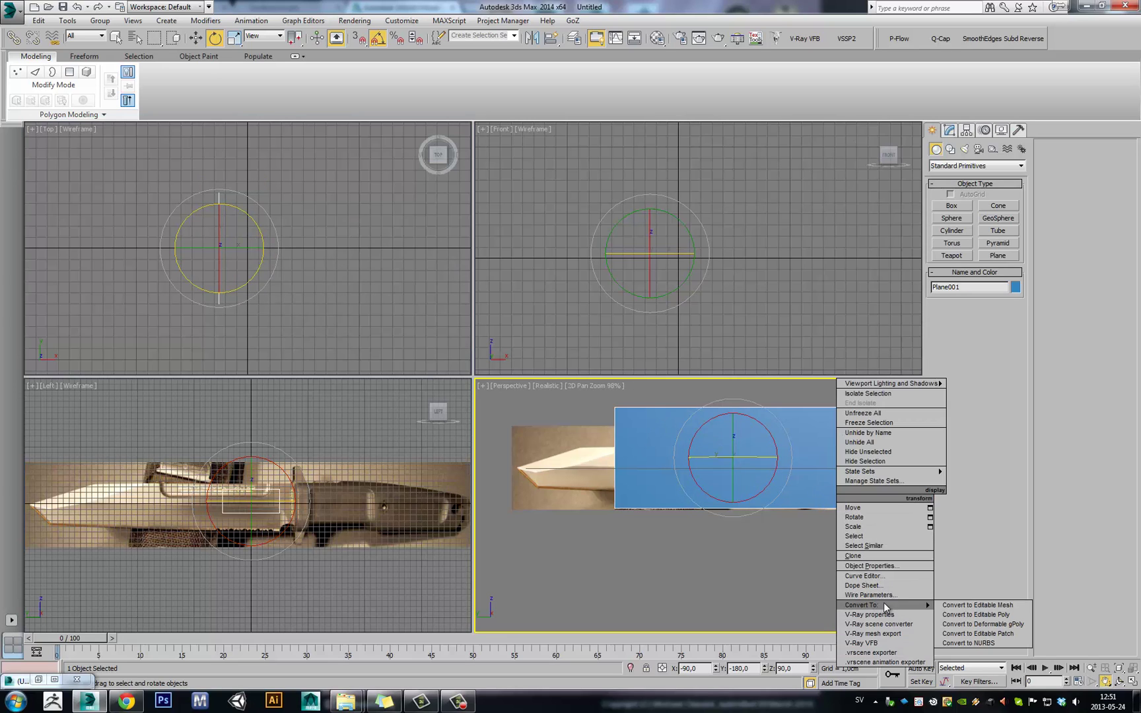
click(989, 614)
Move the plane's two vertices nearest the blade tip onto the blade's top edge and its bevel line
key(w)
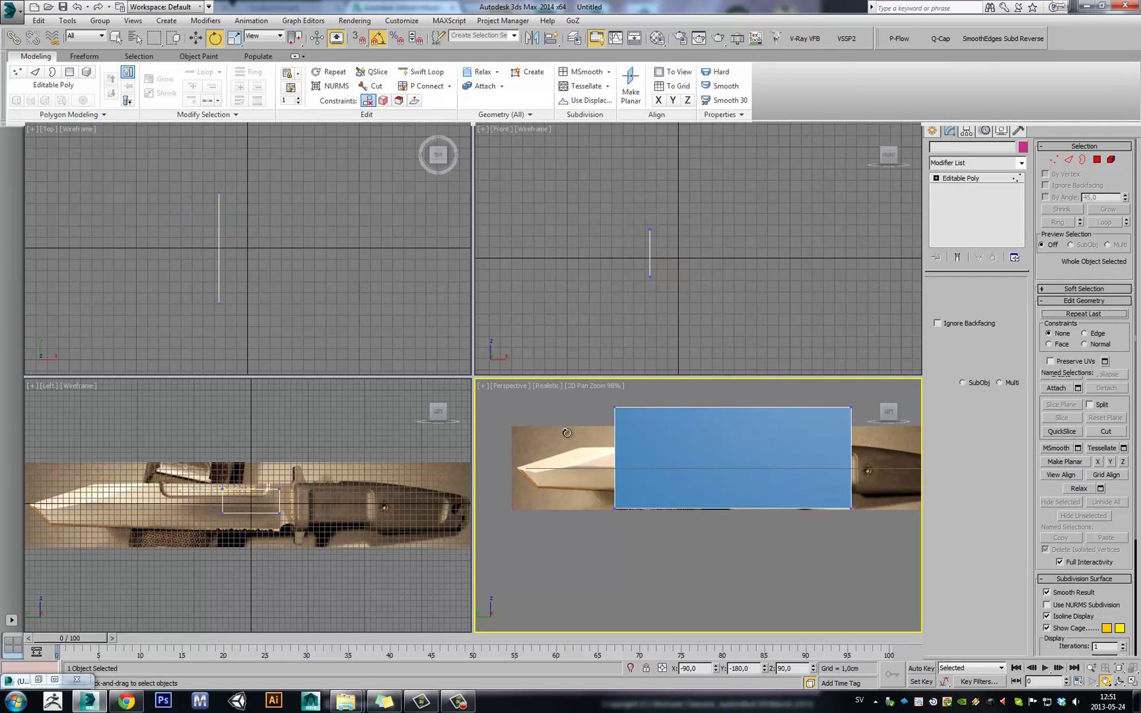
key(1)
drag(604, 396, 610, 438)
click(615, 508)
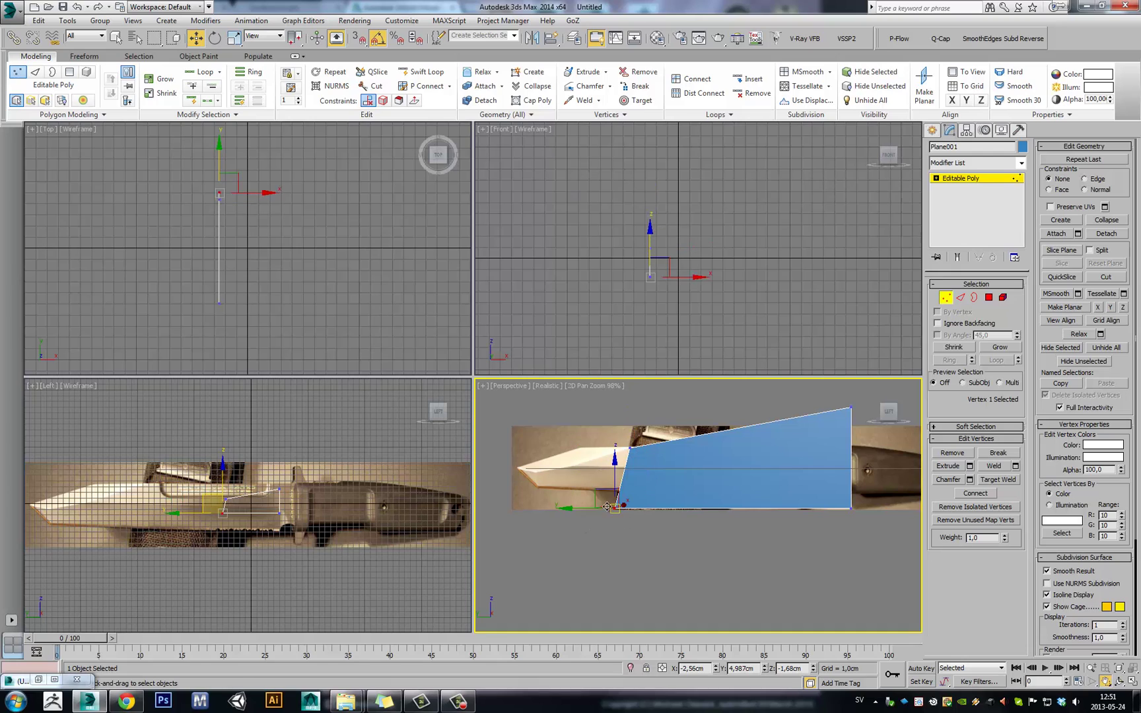
drag(606, 499, 557, 453)
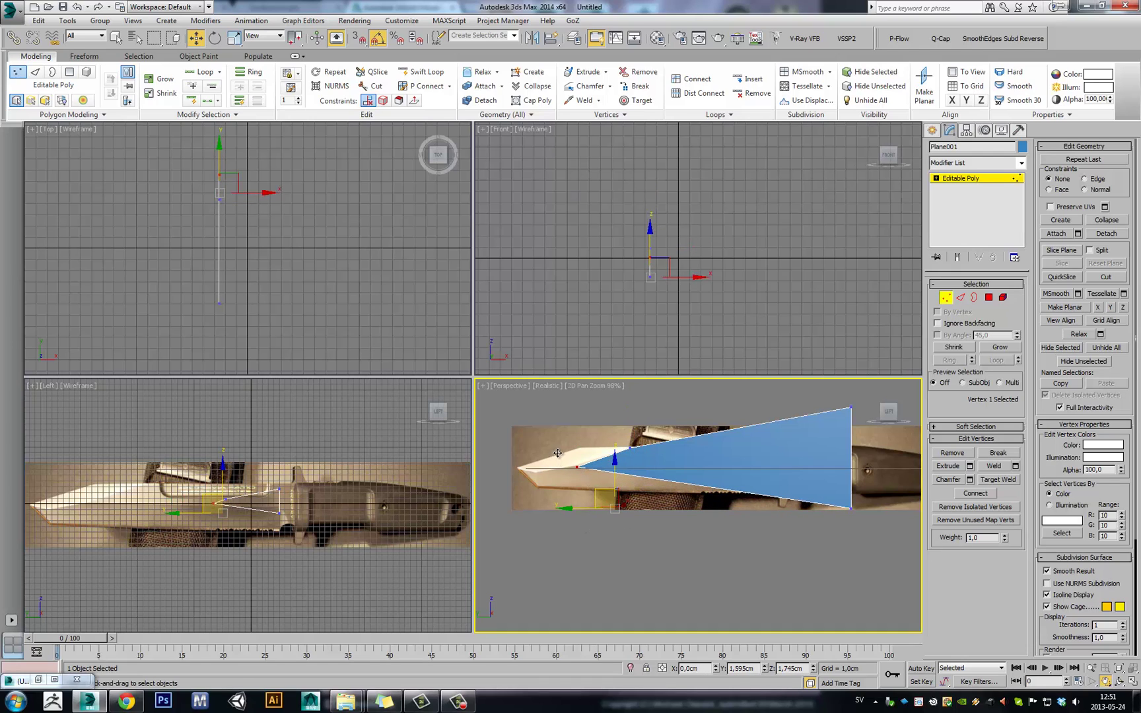
Move the plane's two handle-side vertices onto the blade just before the engraved recess, one at the top edge and one below it
click(850, 407)
drag(842, 404, 626, 436)
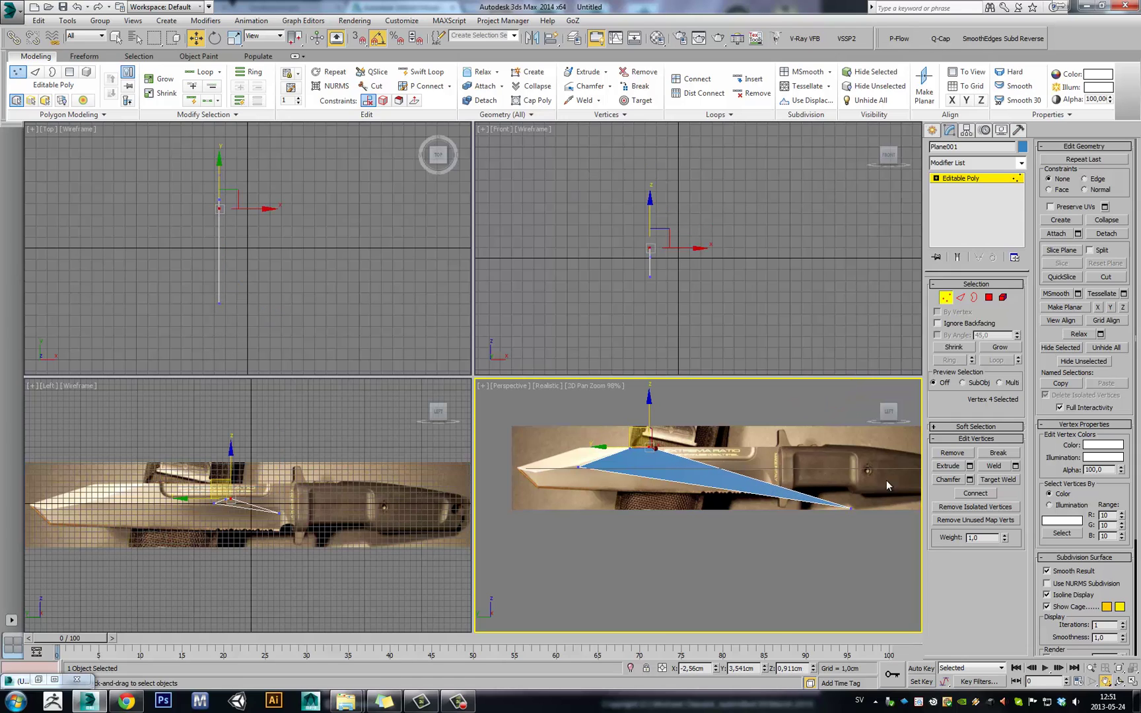
click(851, 508)
drag(835, 503, 633, 452)
click(663, 487)
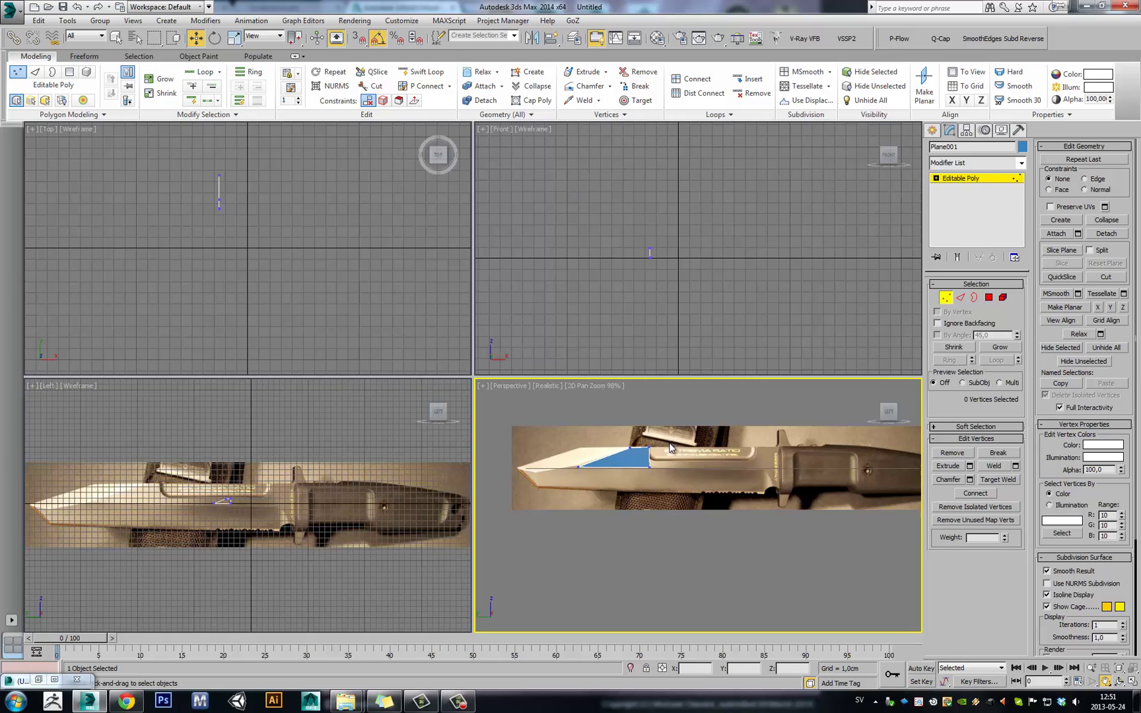
Switch the Perspective viewport between maximized and four-view layouts while panning, to check whether the mesh stays aligned with the knife image
key(alt+w)
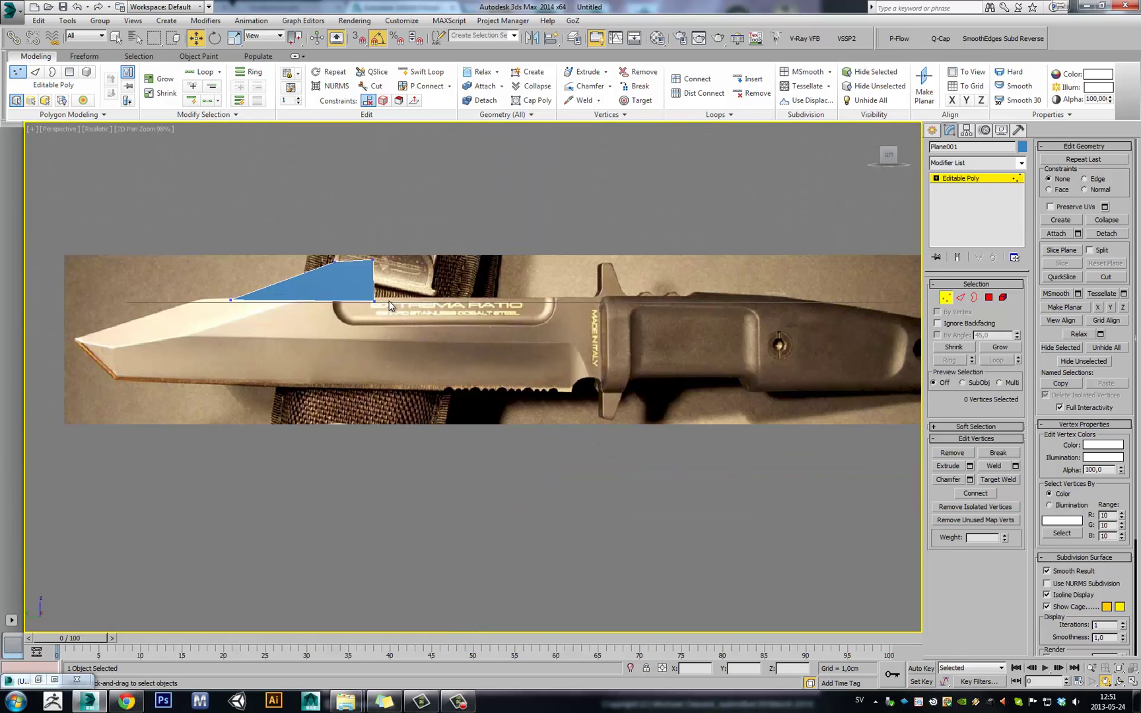
key(alt+w)
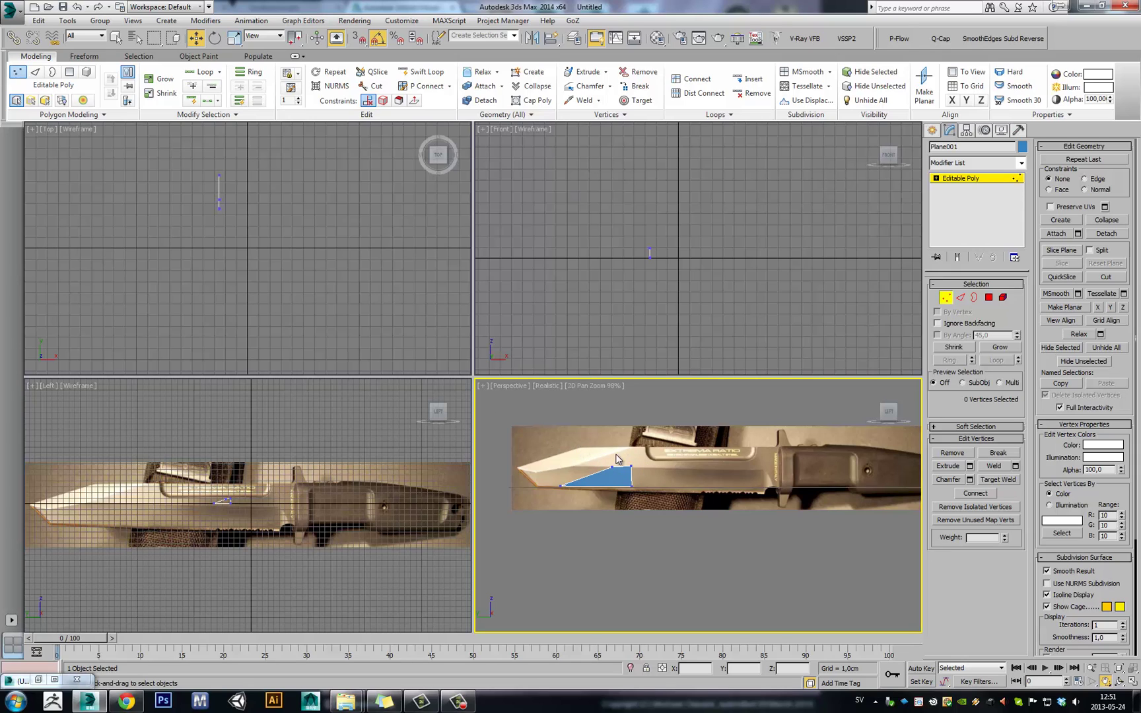
key(alt+w)
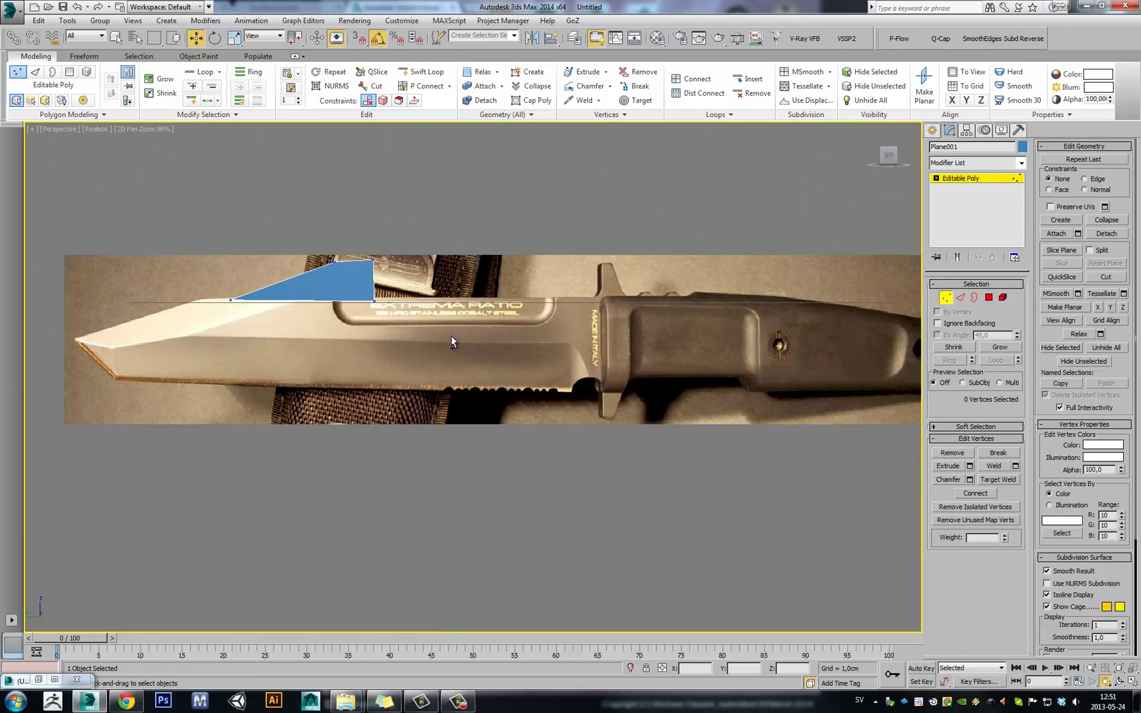
middle_drag(481, 344, 540, 344)
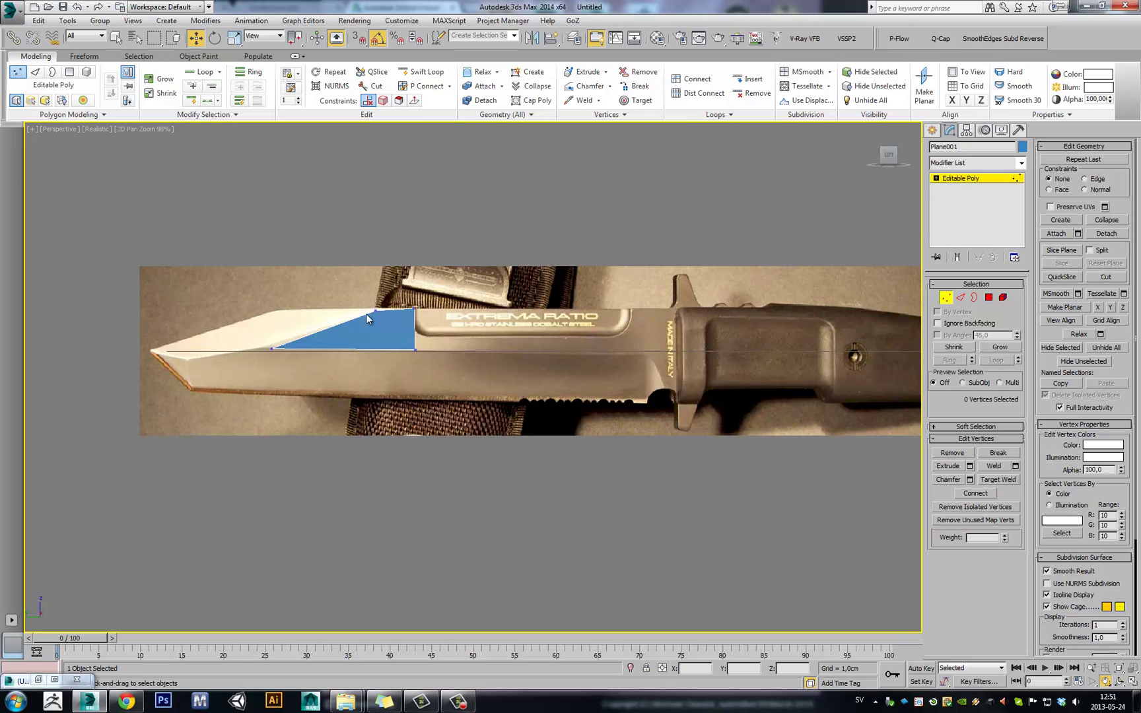
key(alt+w)
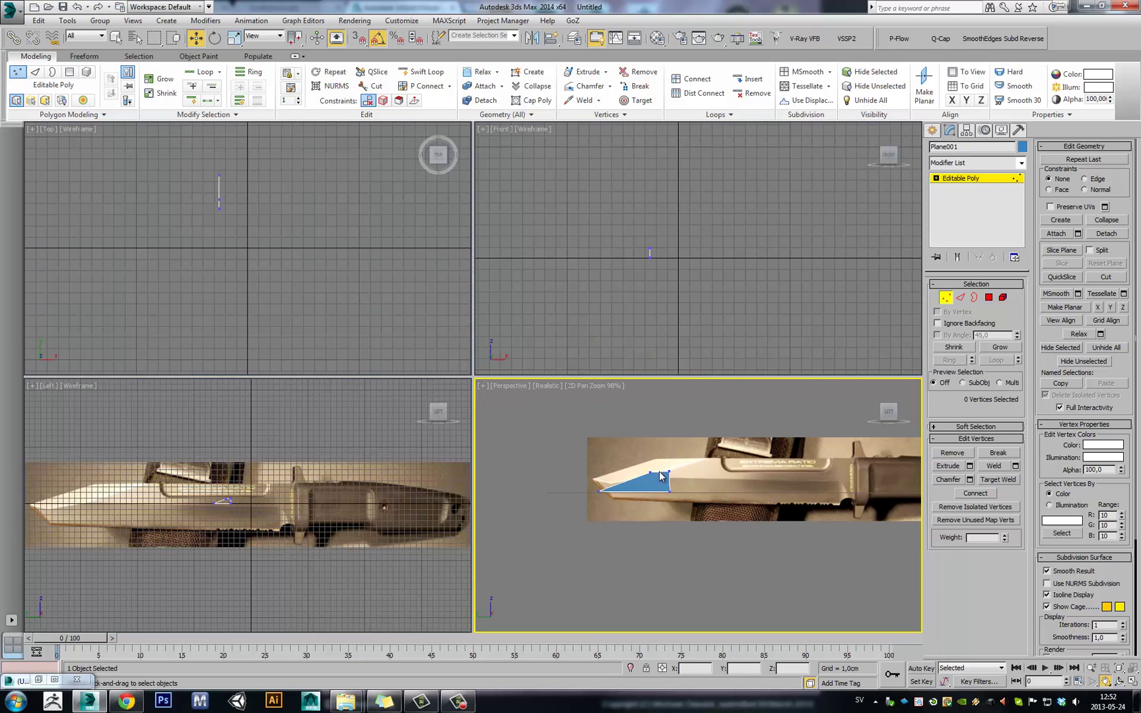
key(alt+w)
middle_drag(500, 361, 533, 388)
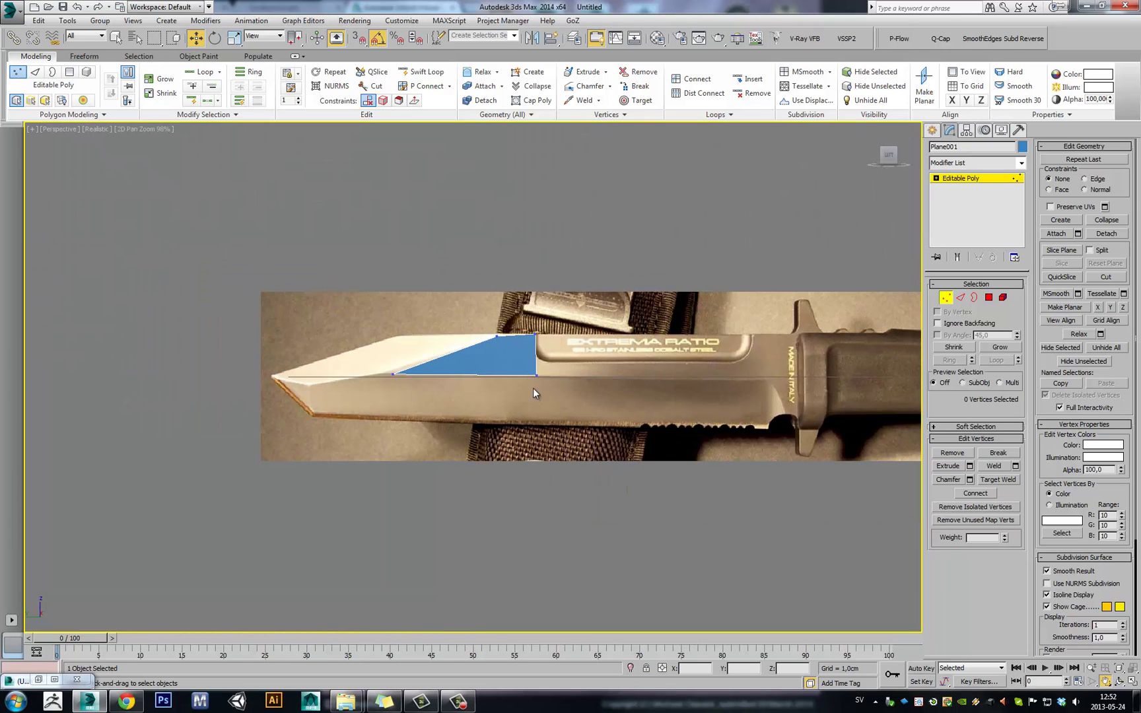
key(alt+w)
key(alt+w)
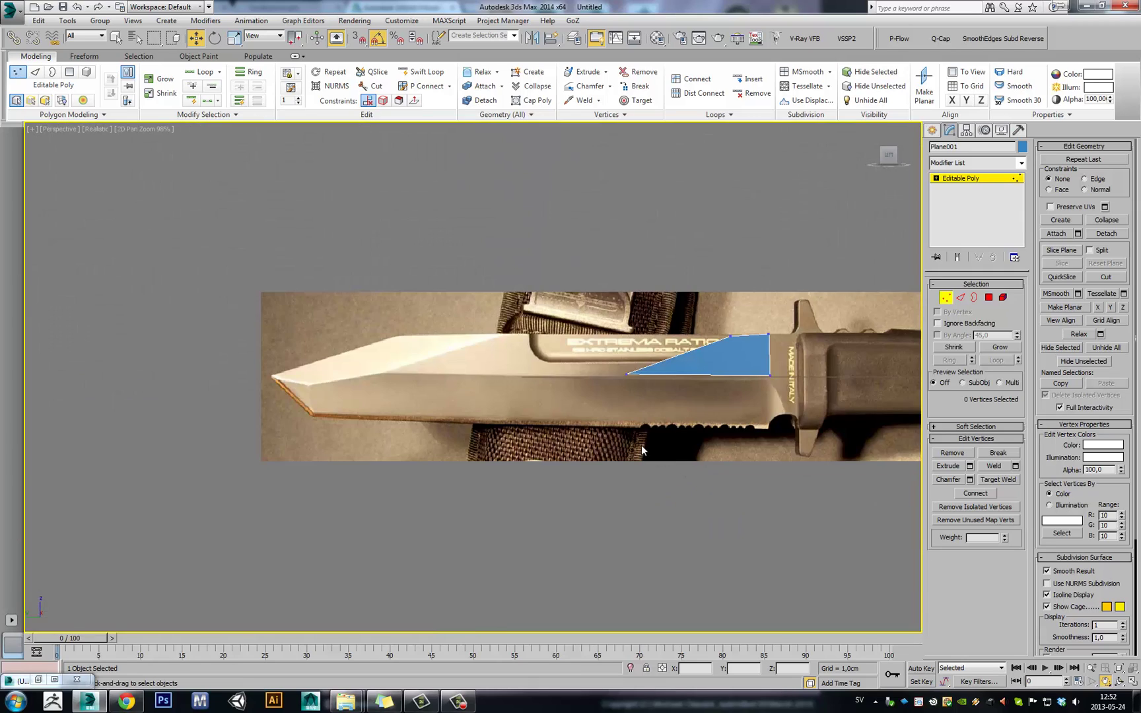
key(alt+w)
Compare panning in the Perspective viewport with panning in the Front viewport, which is not in 2D Pan Zoom Mode
middle_drag(629, 485, 611, 443)
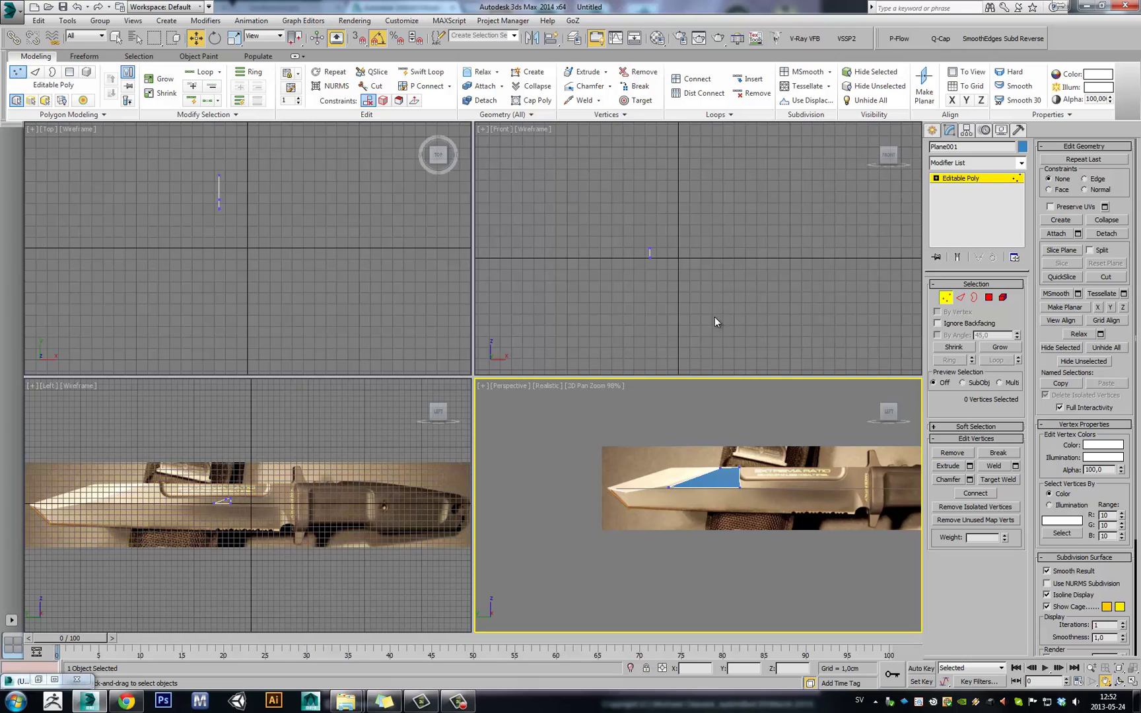
middle_drag(714, 317, 676, 294)
middle_drag(760, 474, 673, 465)
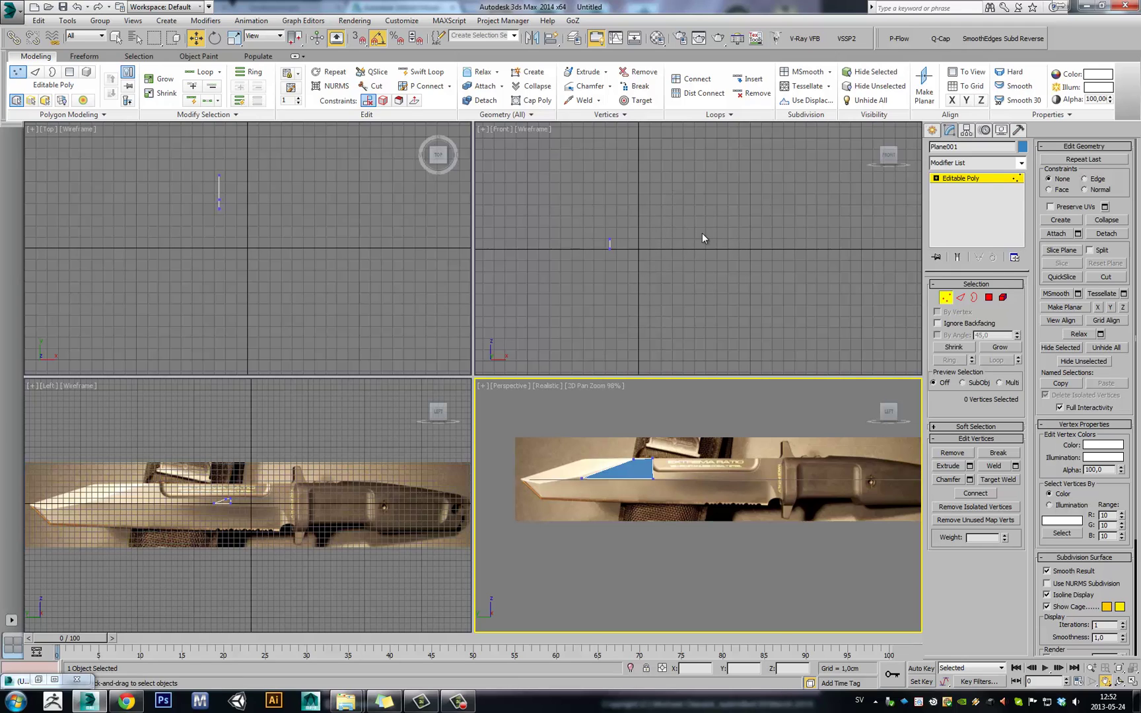
middle_drag(748, 248, 721, 246)
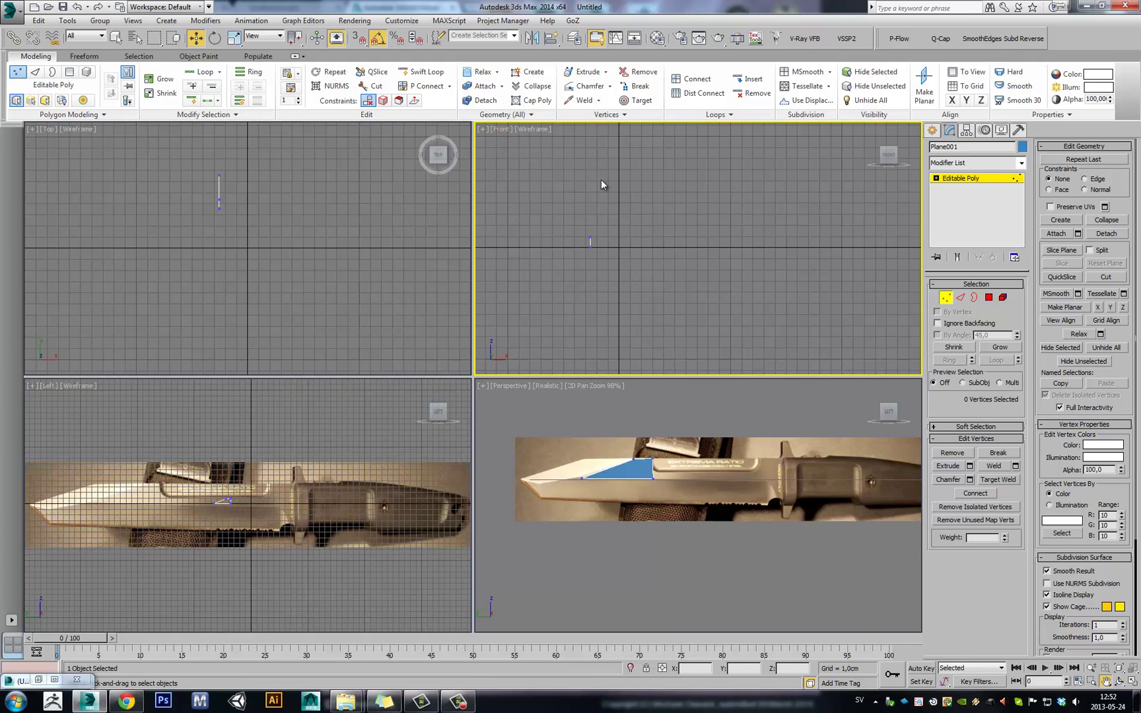
mouse_move(868, 165)
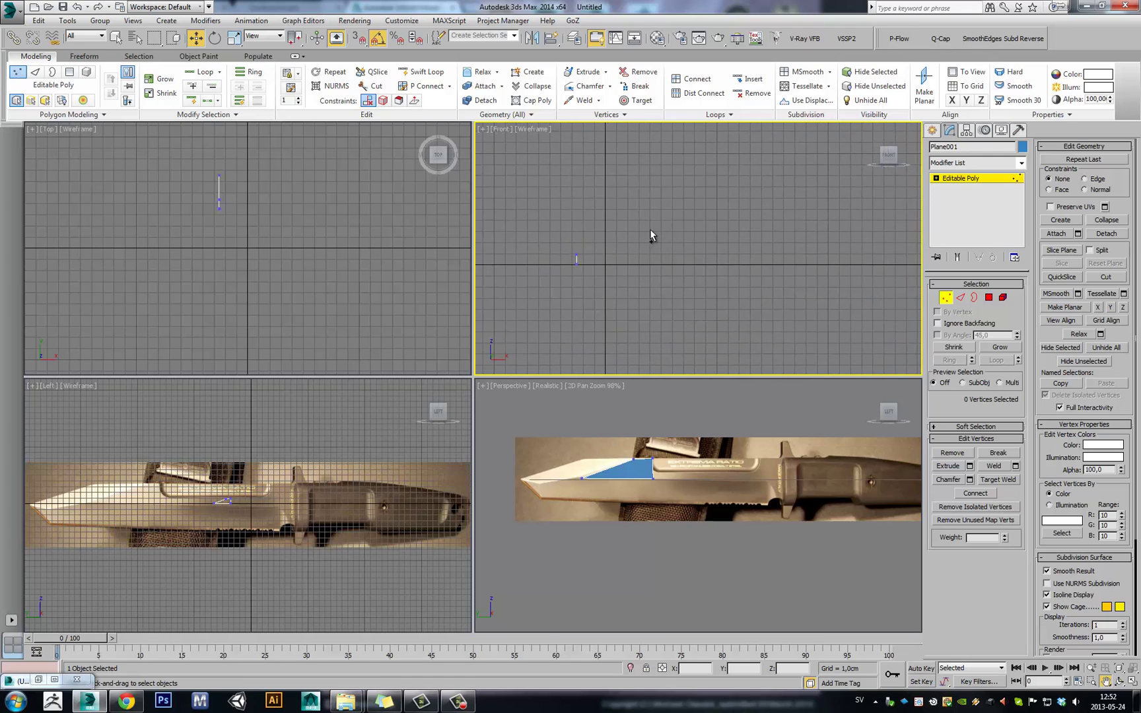
Finish vertex editing on the plane and start a new empty scene
middle_drag(652, 237, 714, 227)
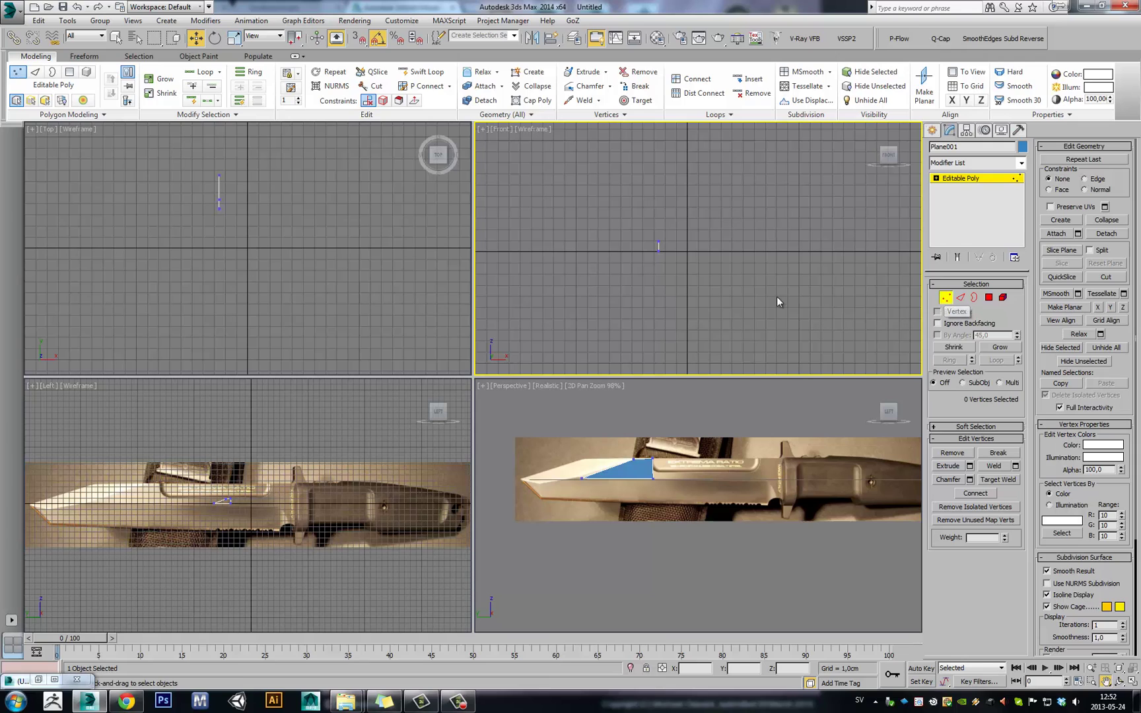
click(945, 298)
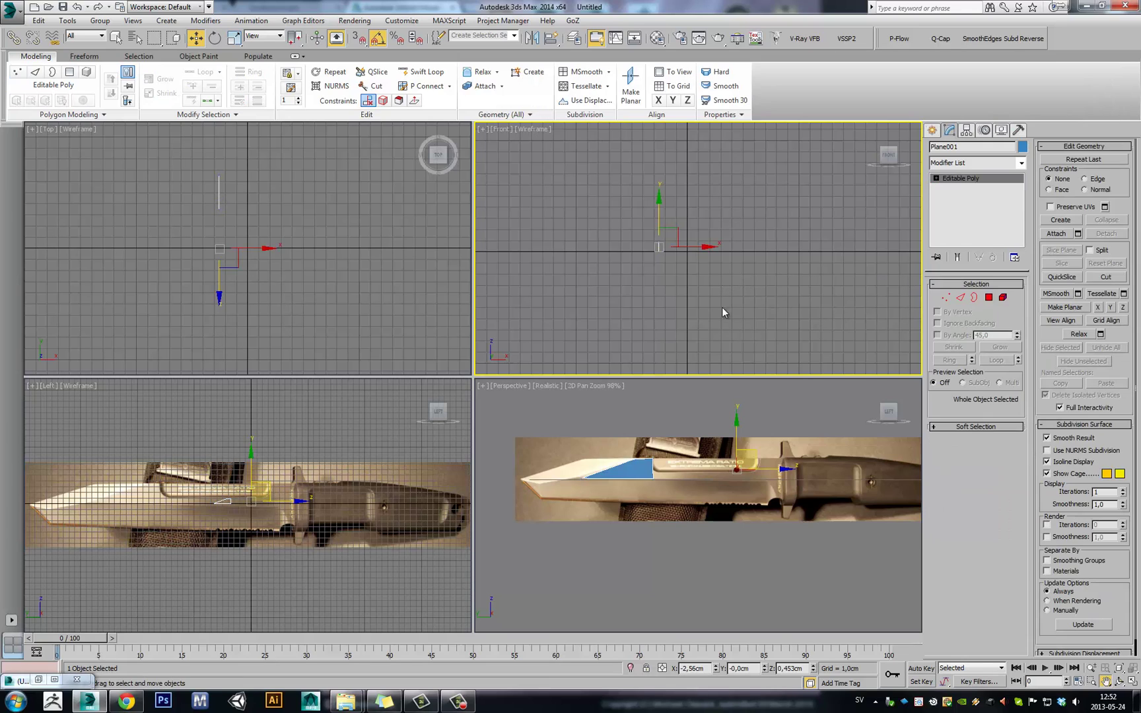
key(ctrl+n)
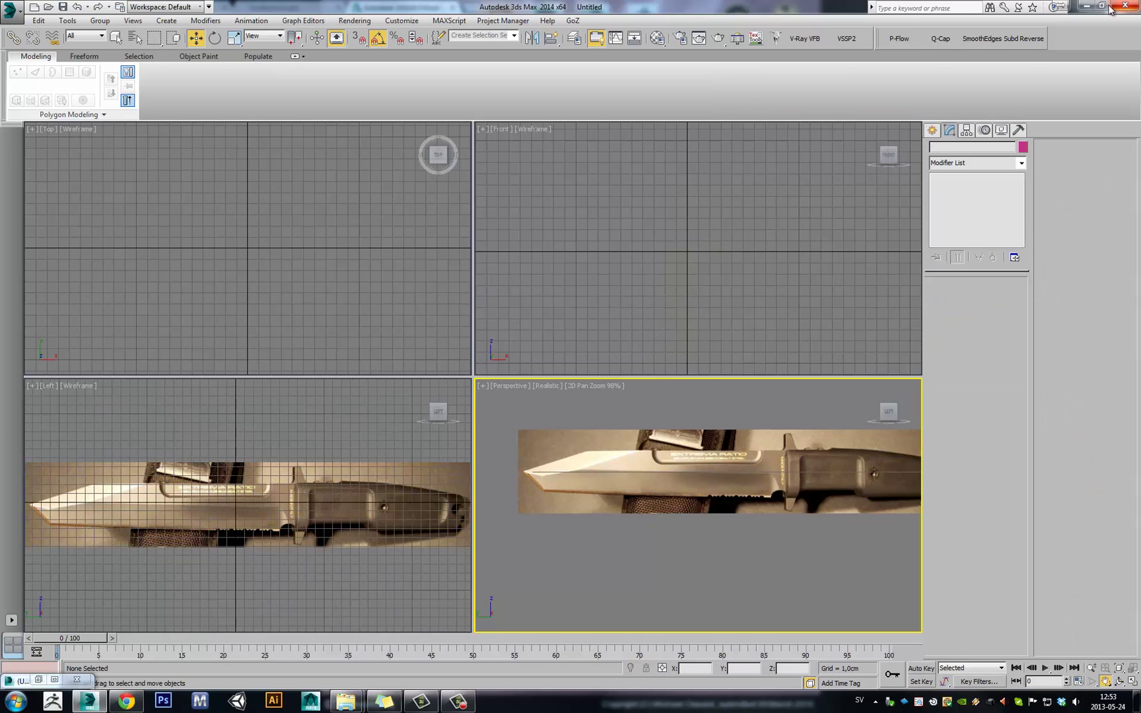
click(579, 369)
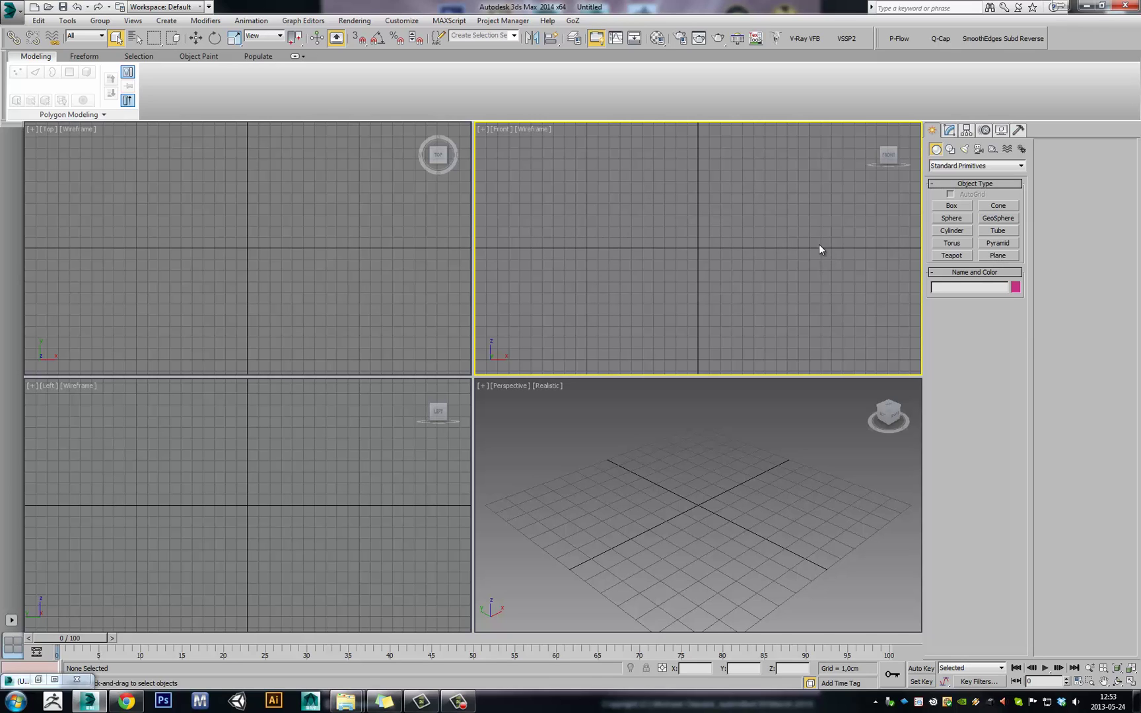
Create a plane about 27.6 cm wide and 9.2 cm long in the Front viewport
click(998, 256)
drag(565, 183, 589, 225)
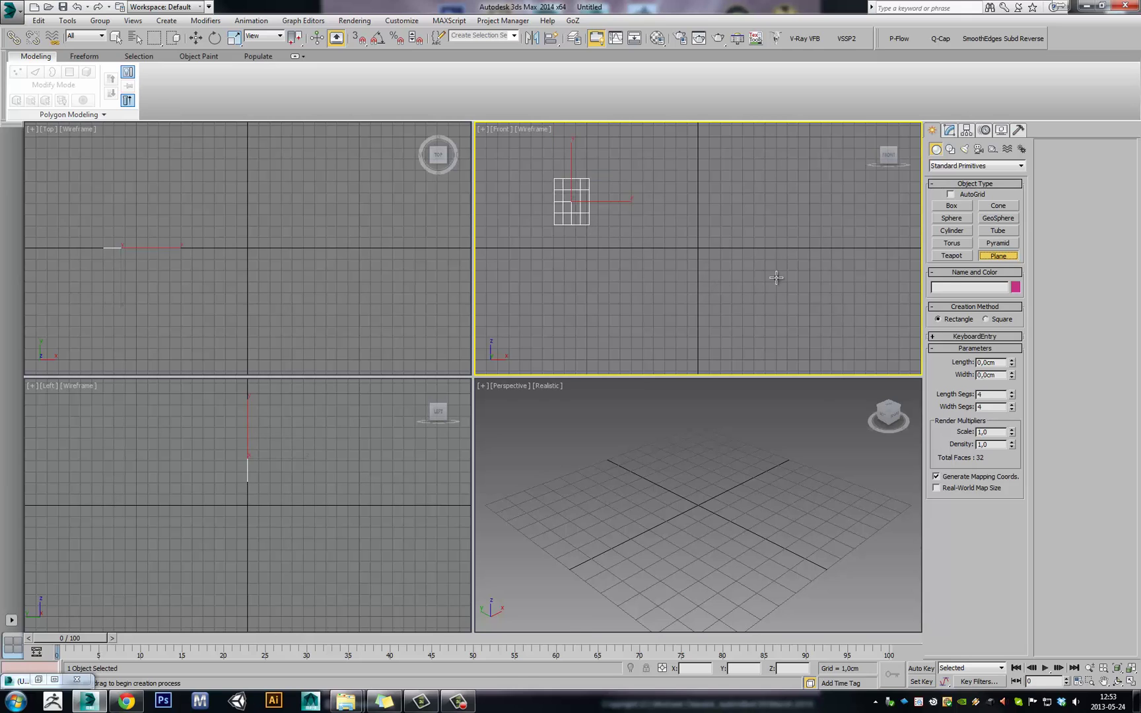
drag(776, 277, 861, 281)
right_click(626, 245)
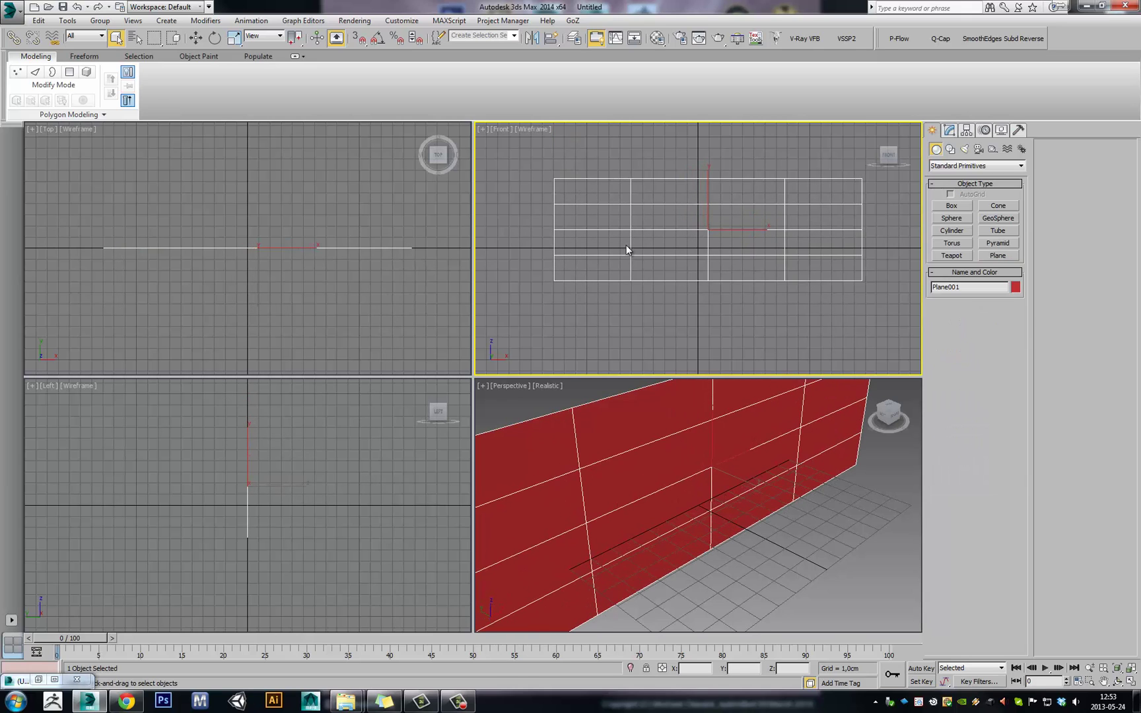
Rotate the plane 90° about the vertical axis with angle snap so it faces the Left viewport
right_click(295, 451)
key(e)
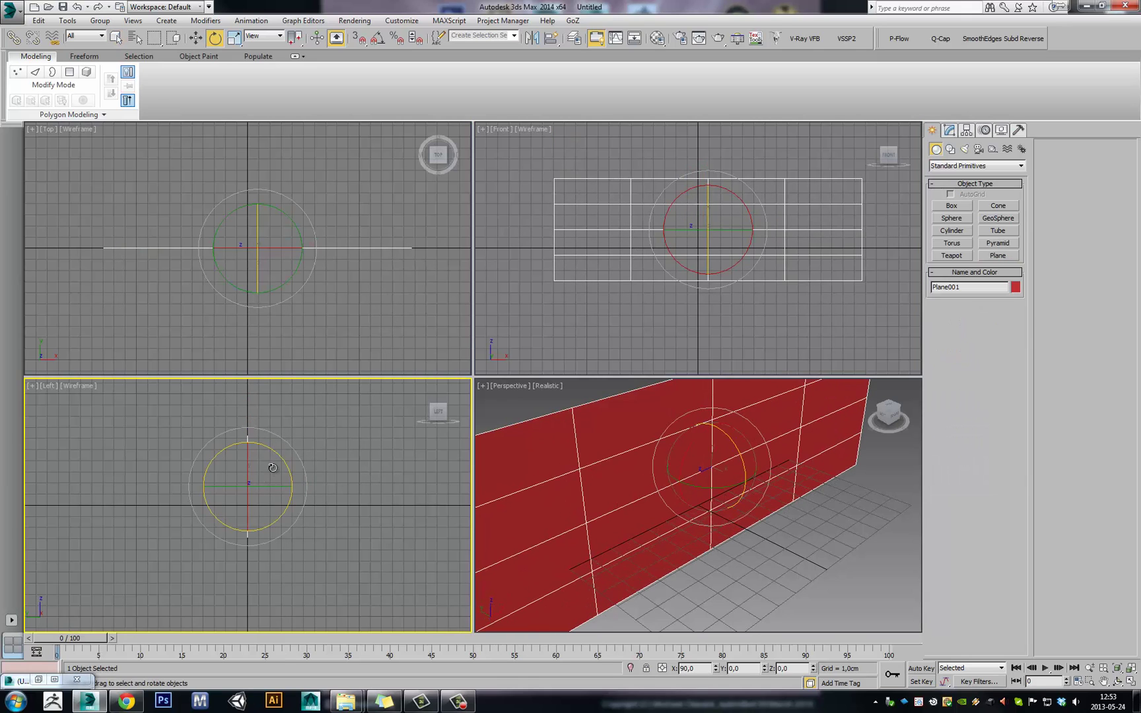
click(378, 37)
drag(266, 487, 217, 491)
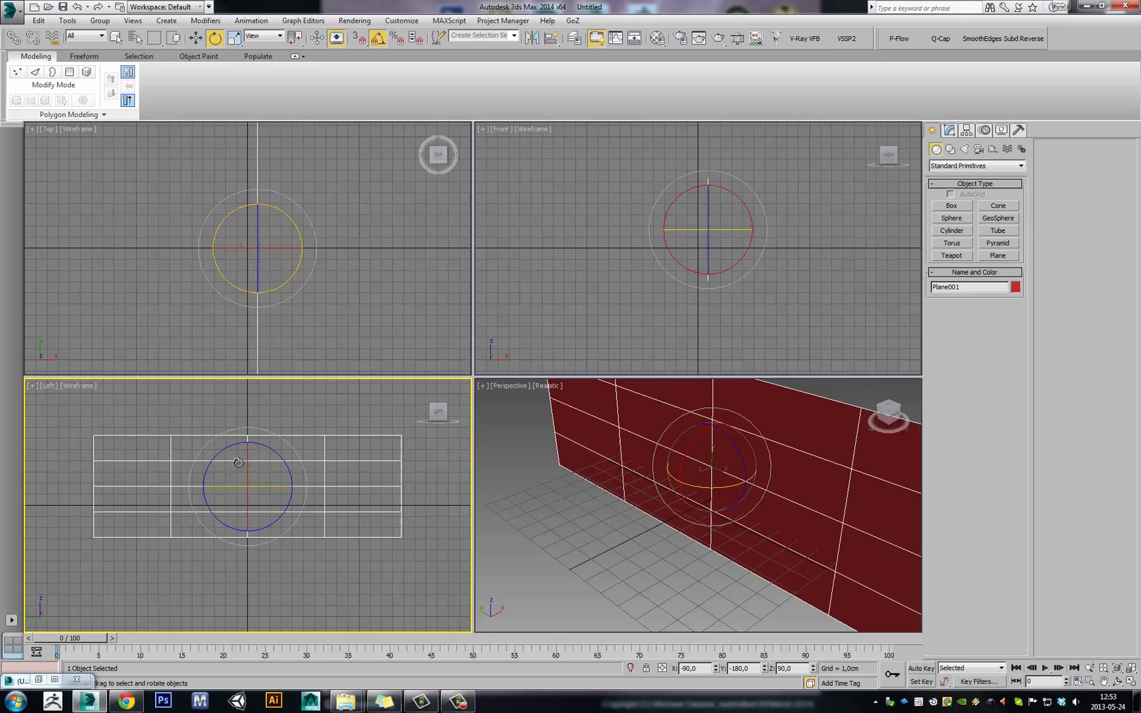
click(282, 417)
key(alt+w)
key(alt+w)
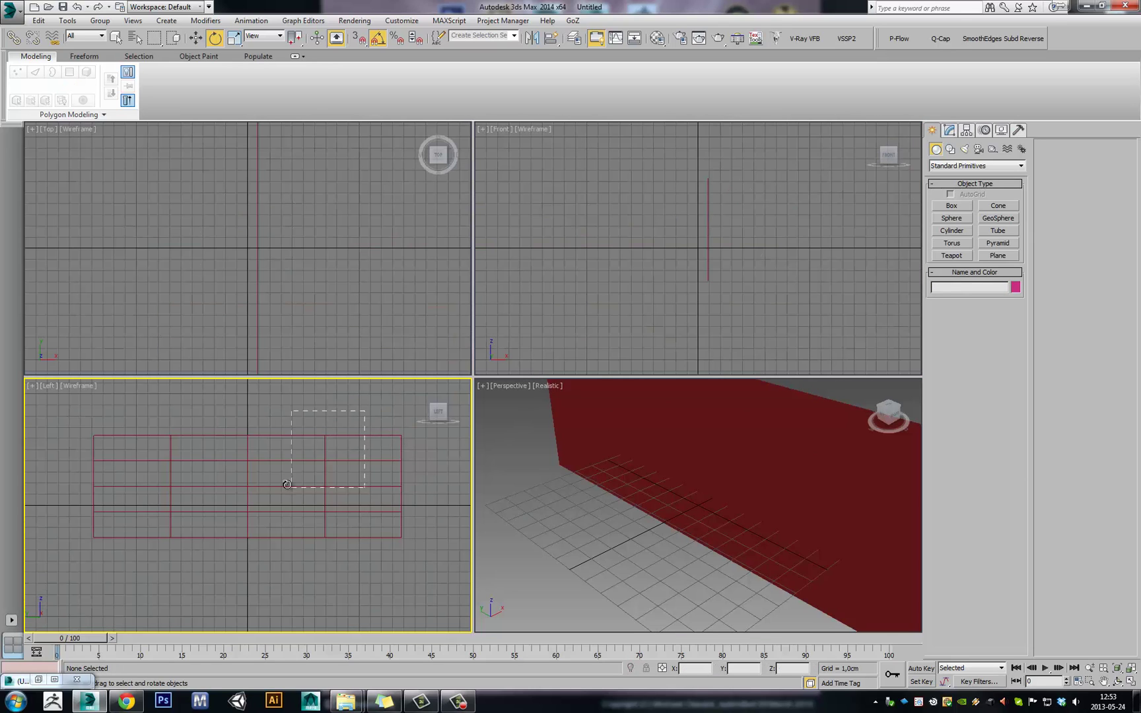
Center the plane on the world origin by setting its X, Y and Z position to 0
drag(287, 484, 288, 484)
key(w)
right_click(716, 668)
right_click(764, 668)
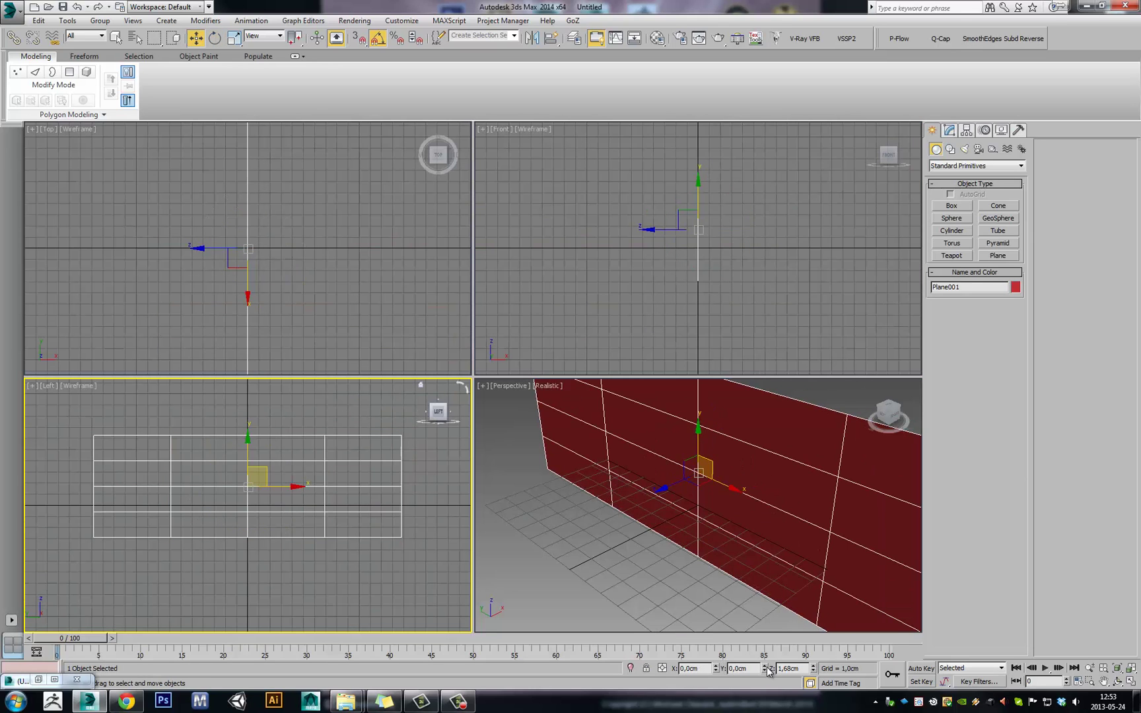
right_click(814, 668)
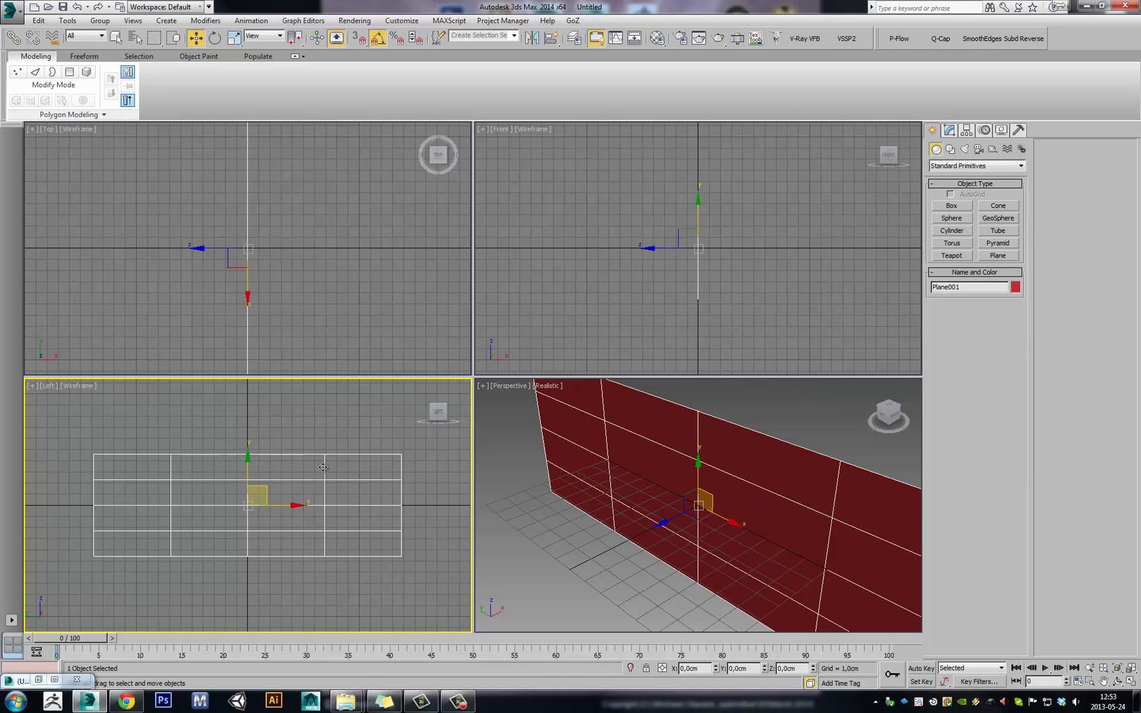
Load the "extrema-ratio-fulcrum ref" image from the Knife folder as a bitmap in the first material's Diffuse map
key(m)
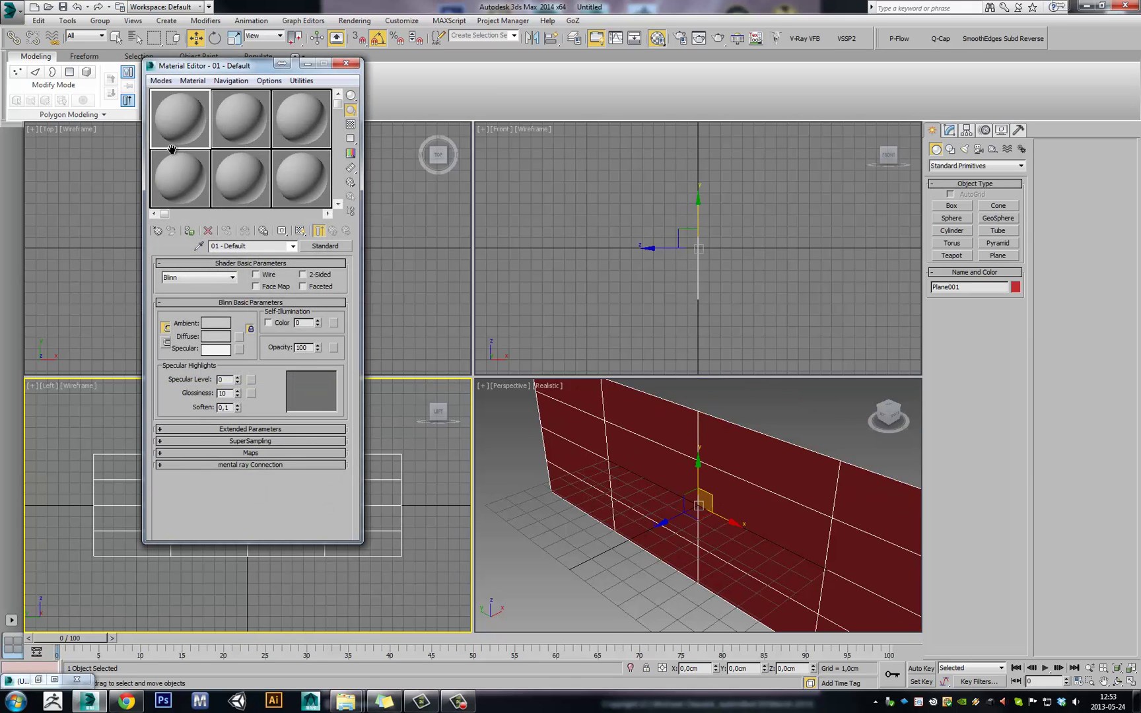
click(239, 337)
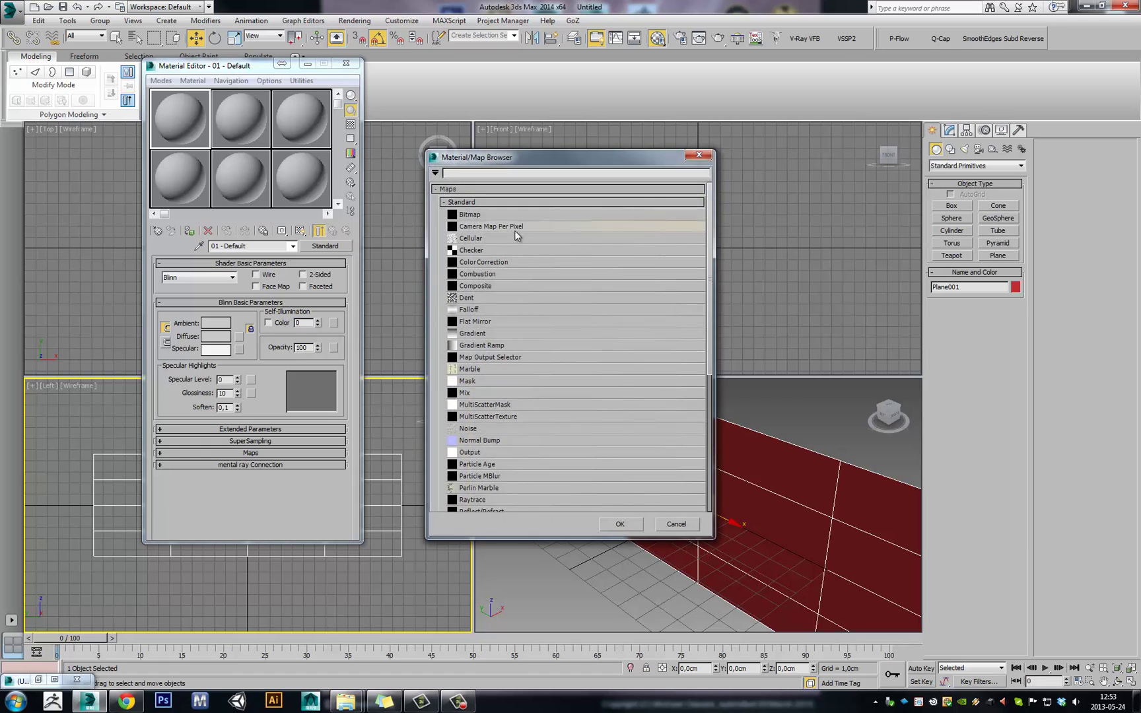
double_click(519, 214)
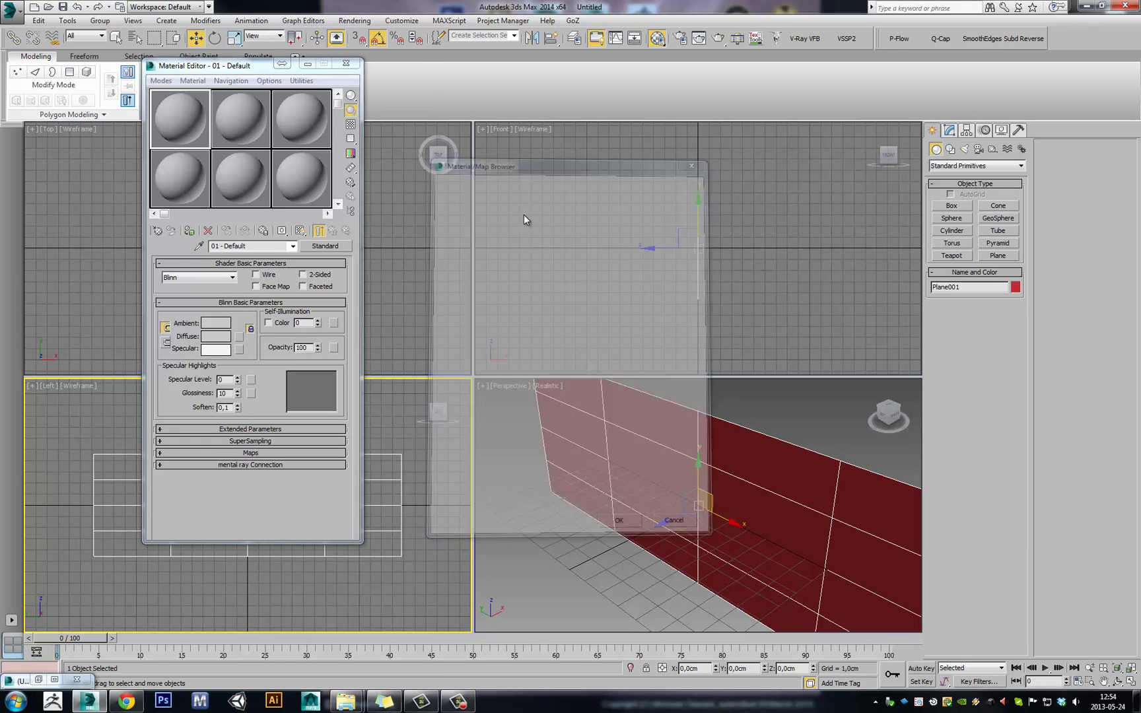
click(38, 122)
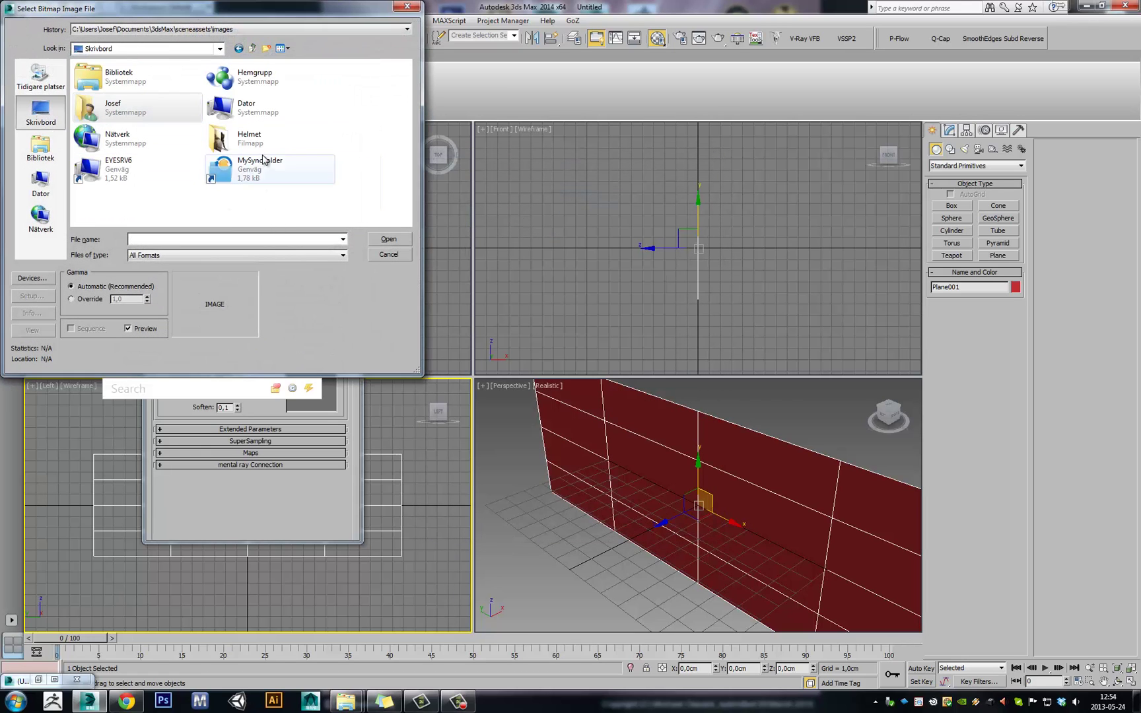
double_click(248, 161)
double_click(118, 109)
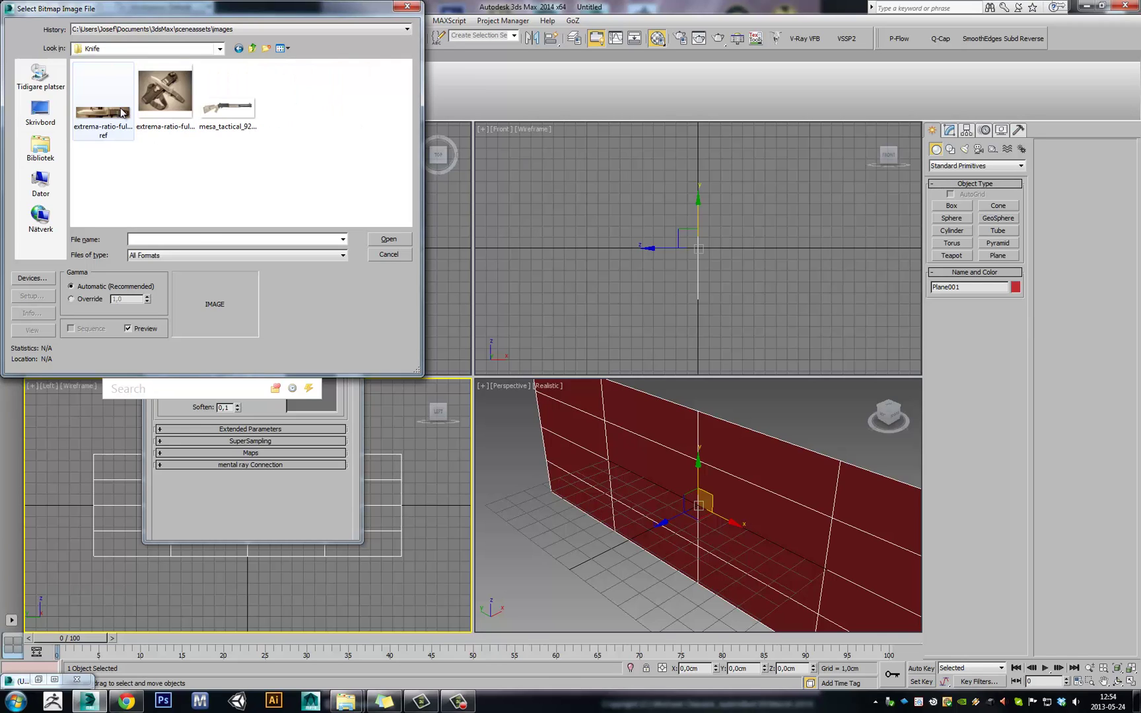
click(108, 119)
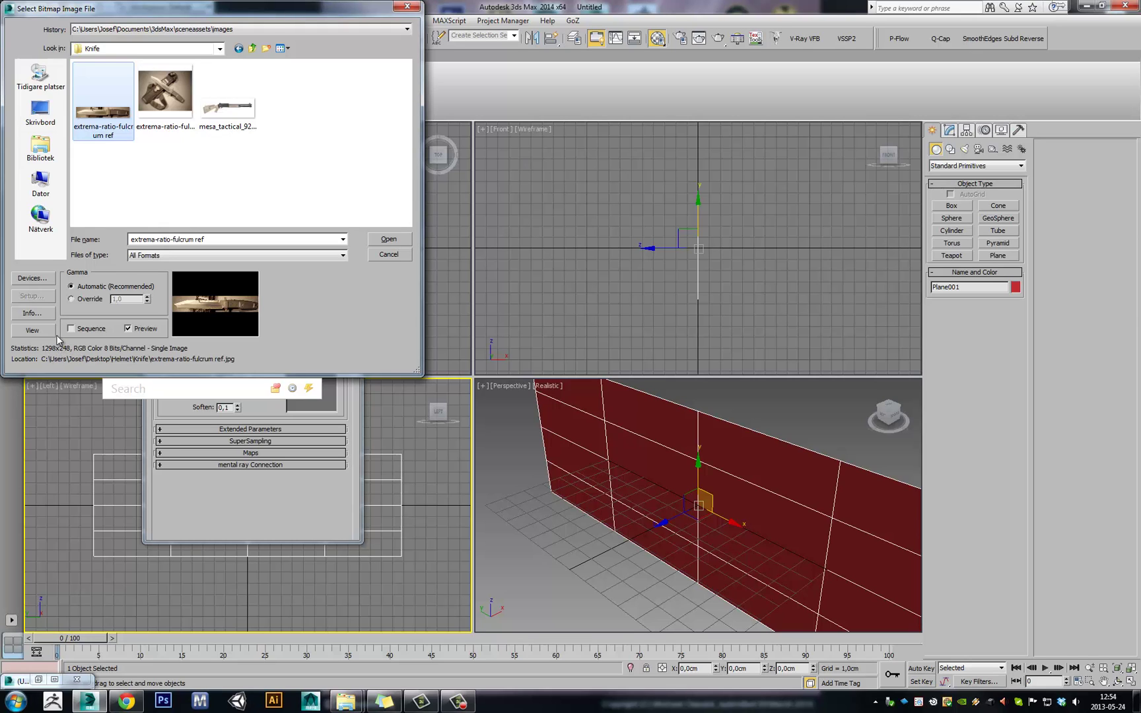
click(388, 240)
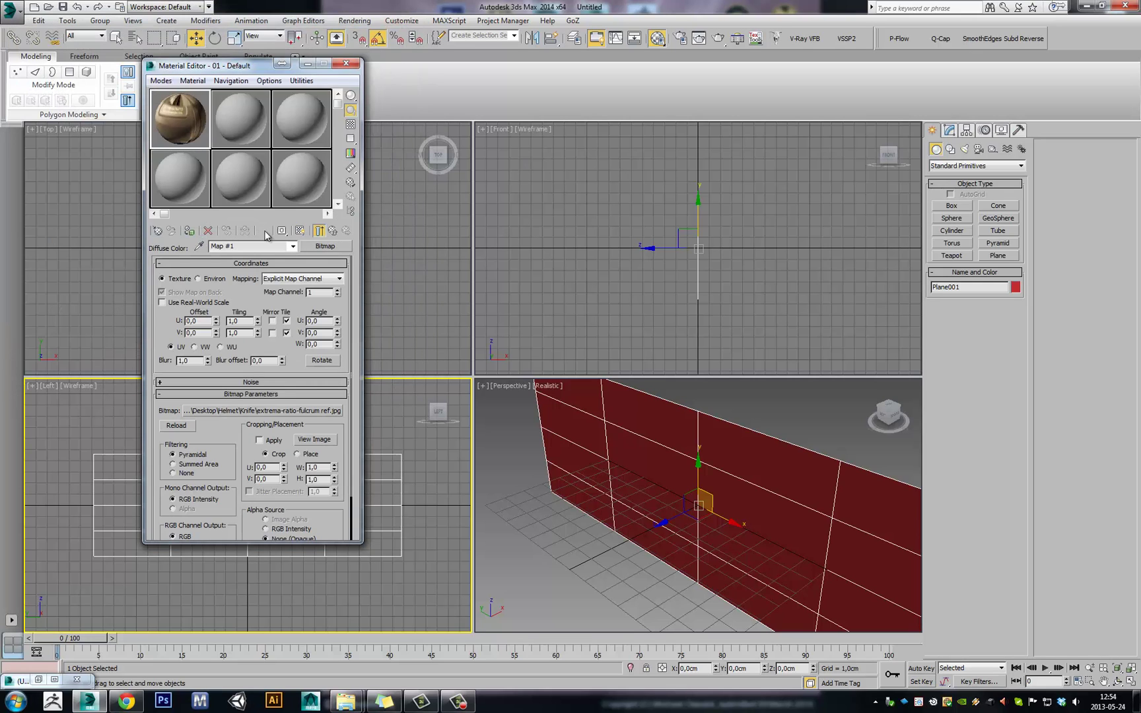
Assign the knife material to the plane and switch the Left viewport to Realistic shading with Edged Faces
click(189, 231)
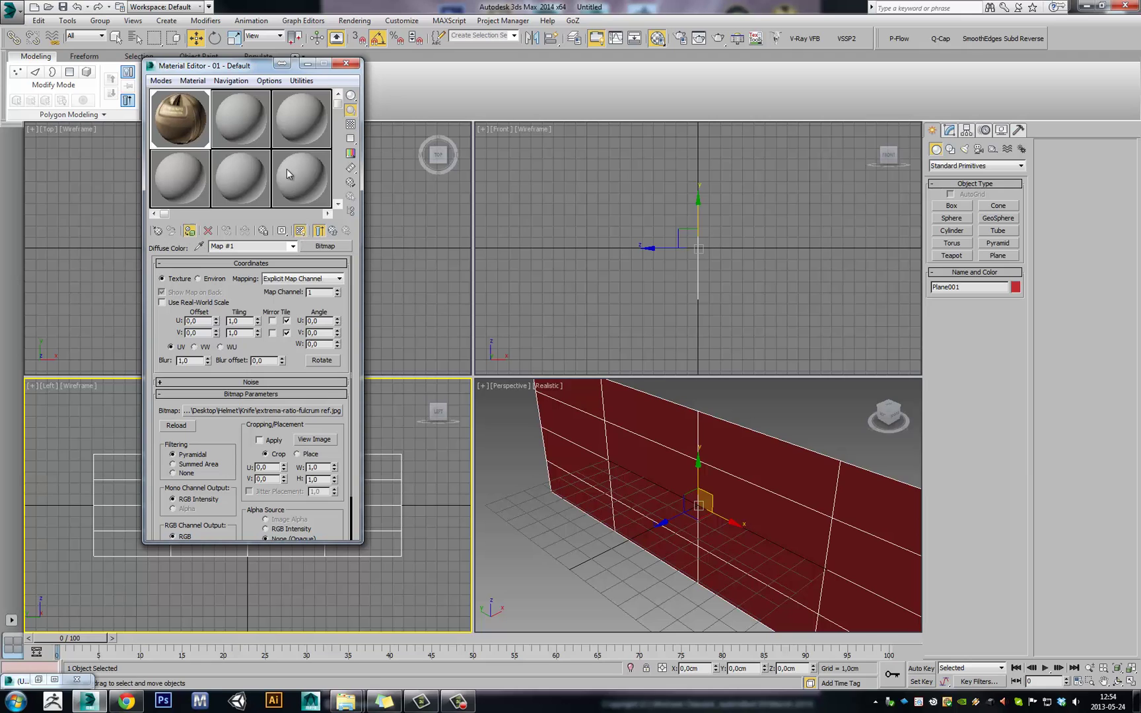
click(307, 64)
click(502, 462)
click(359, 441)
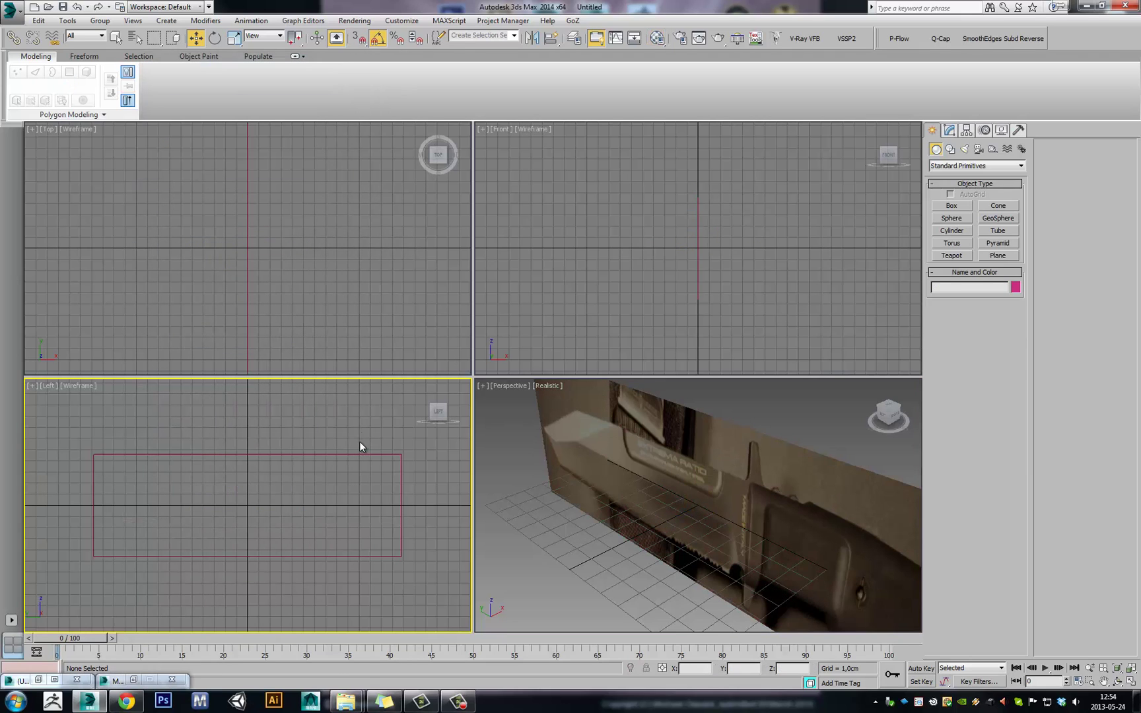
key(F3)
key(F4)
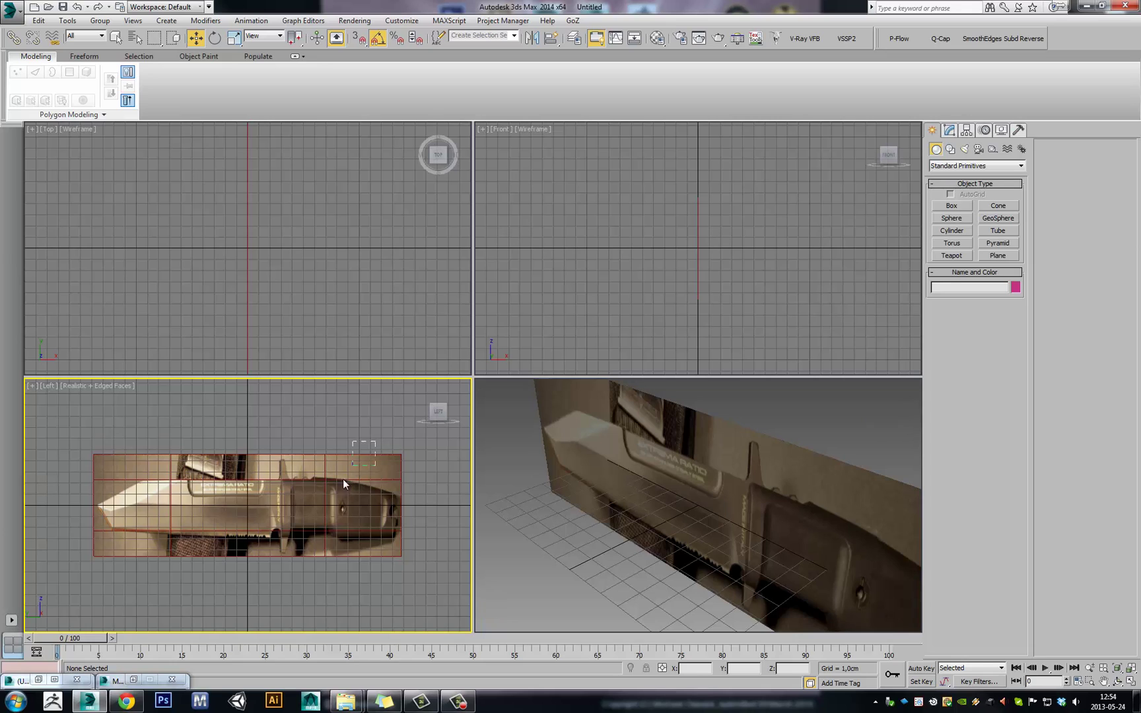
Widen the knife reference plane to 41.44 cm to correct the stretched image
click(342, 478)
click(949, 132)
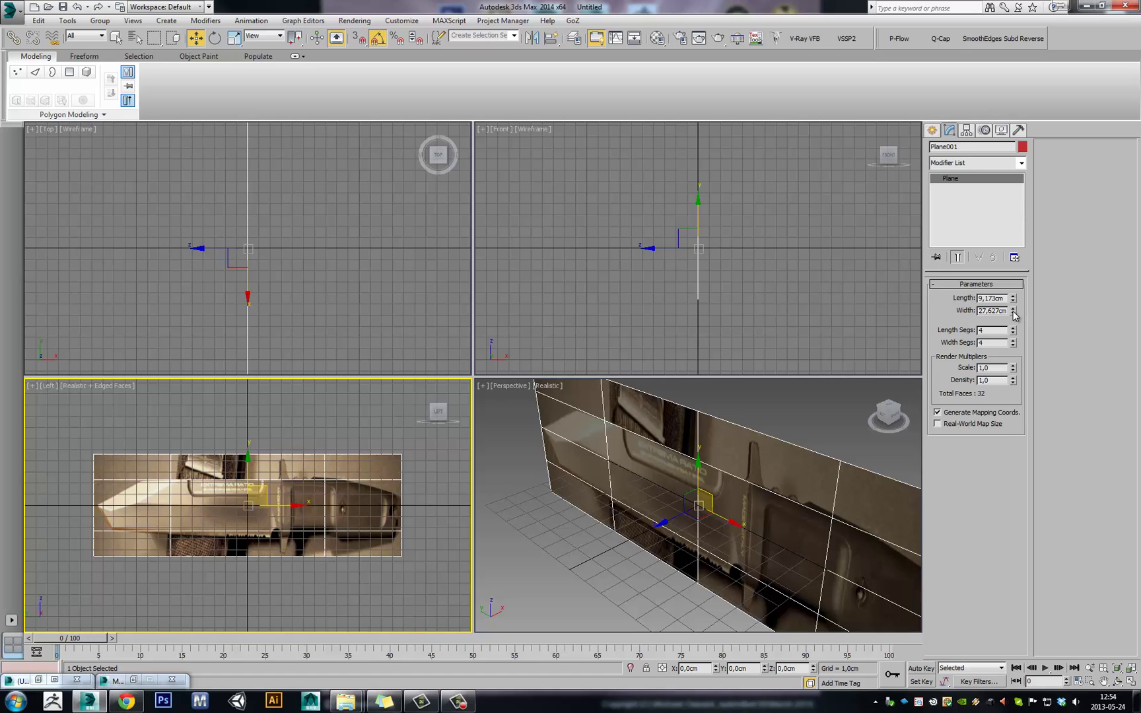
drag(1015, 315, 1016, 283)
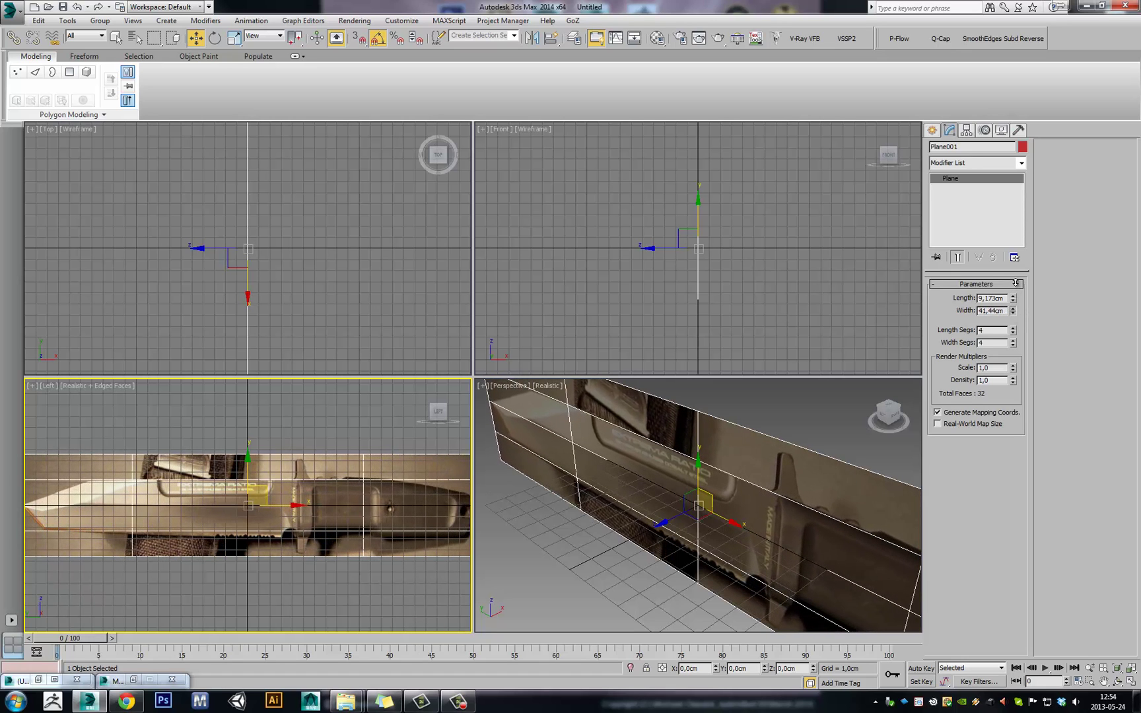
click(366, 449)
Create a second plane about 6.63 cm wide and 1.95 cm long over the blade in the Left viewport
scroll(365, 449, up, 2)
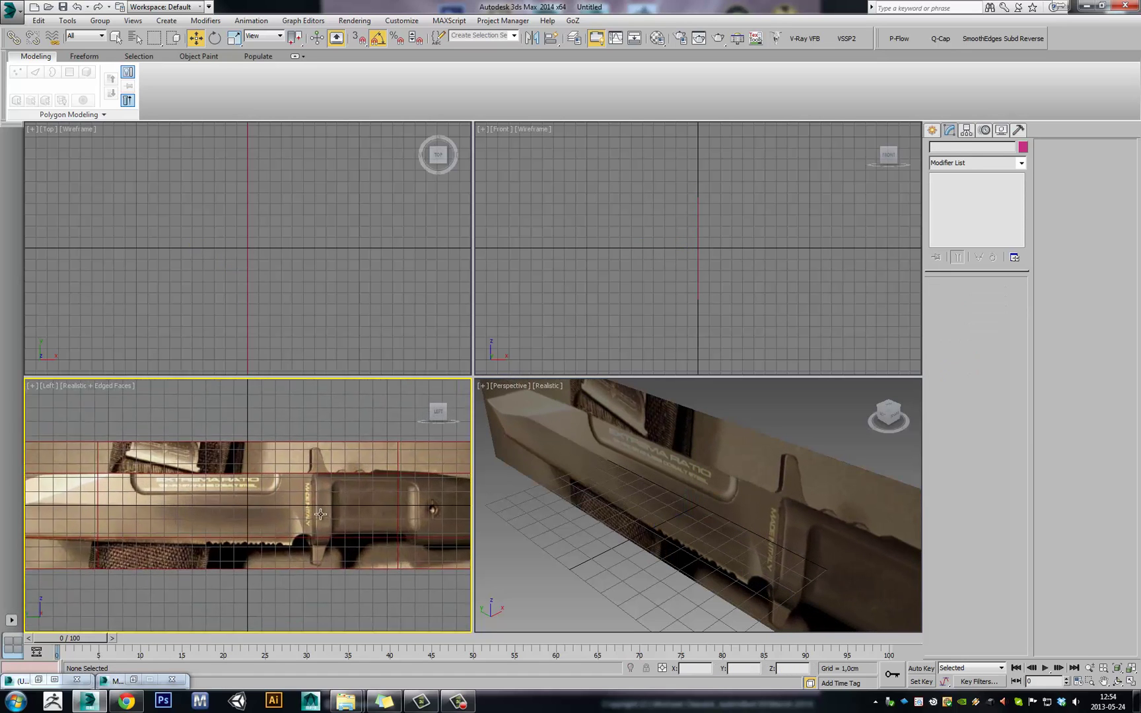
scroll(321, 513, down, 3)
scroll(328, 472, up, 3)
middle_drag(311, 478, 316, 459)
scroll(290, 469, down, 2)
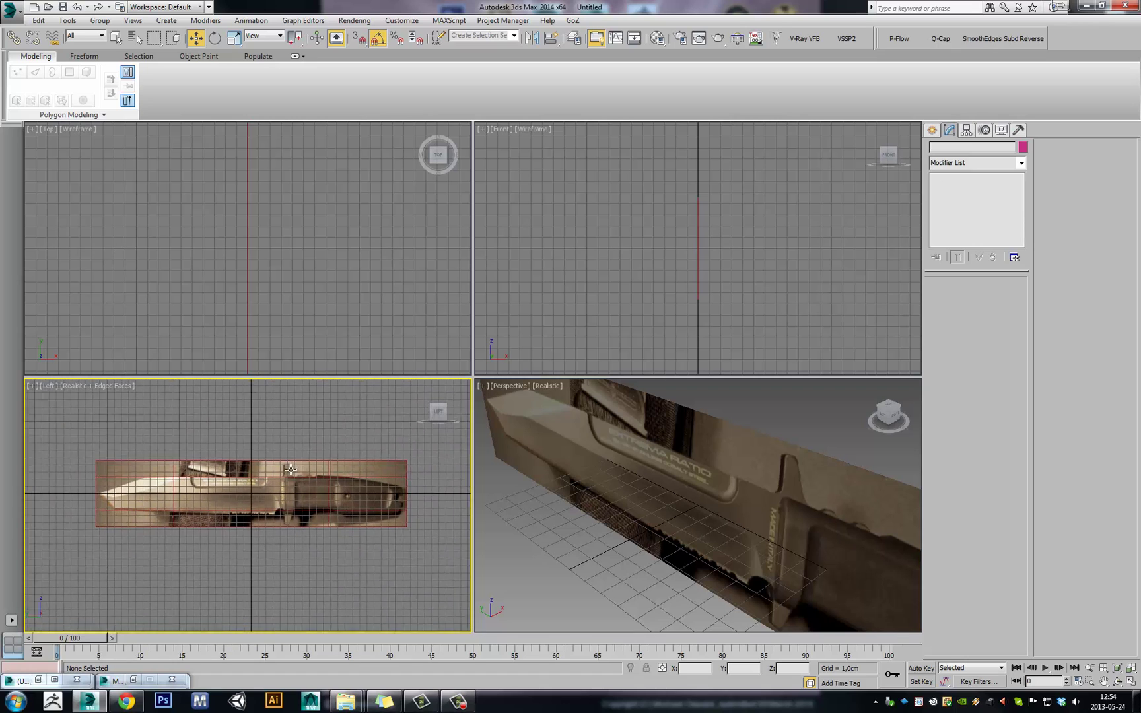
scroll(290, 469, up, 1)
click(932, 131)
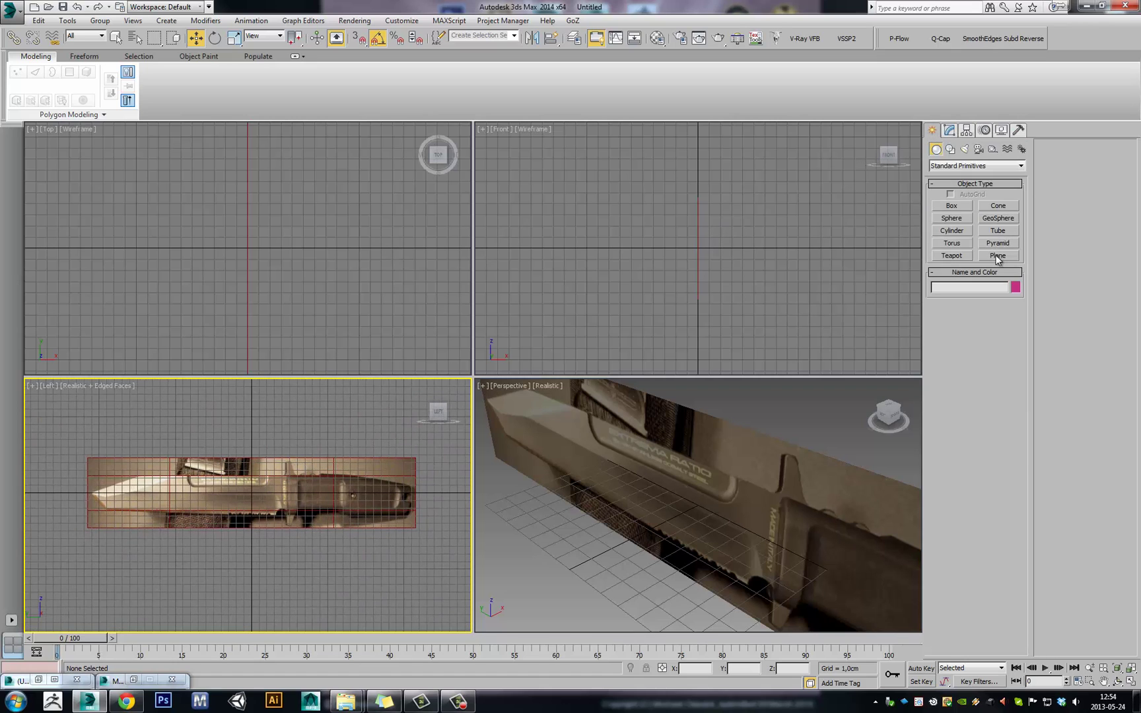
click(998, 255)
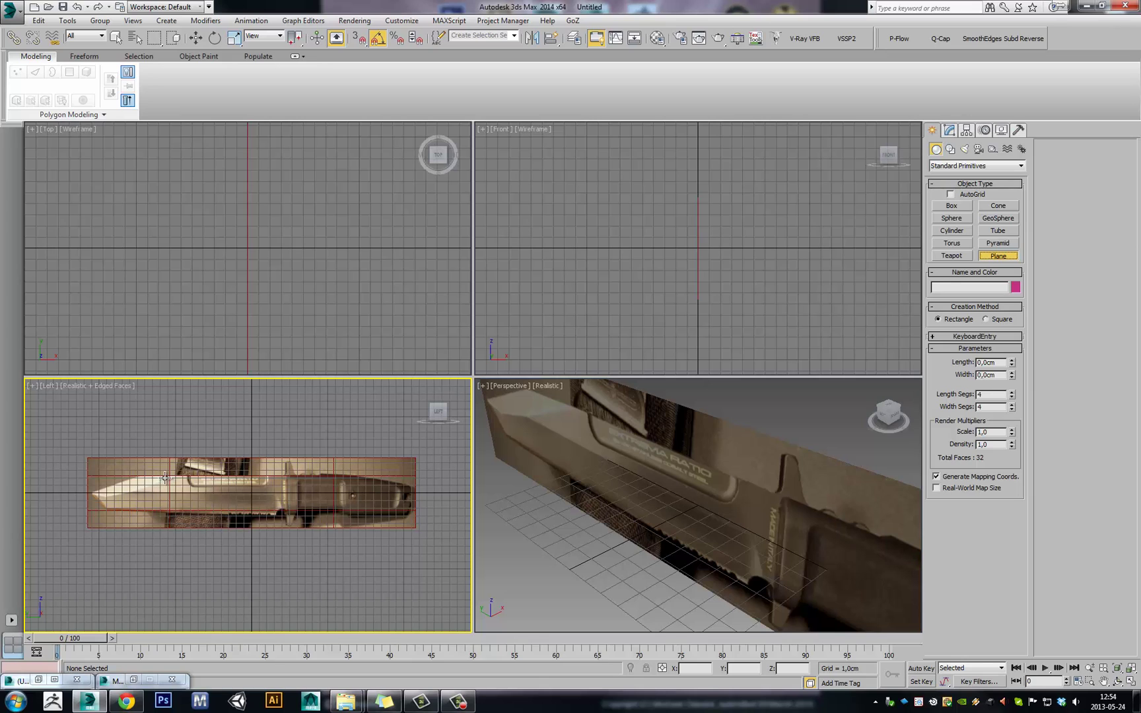
drag(165, 476, 218, 495)
Move the small plane in front of the knife reference plane, to about -2.88 cm on X, in the Top viewport
key(w)
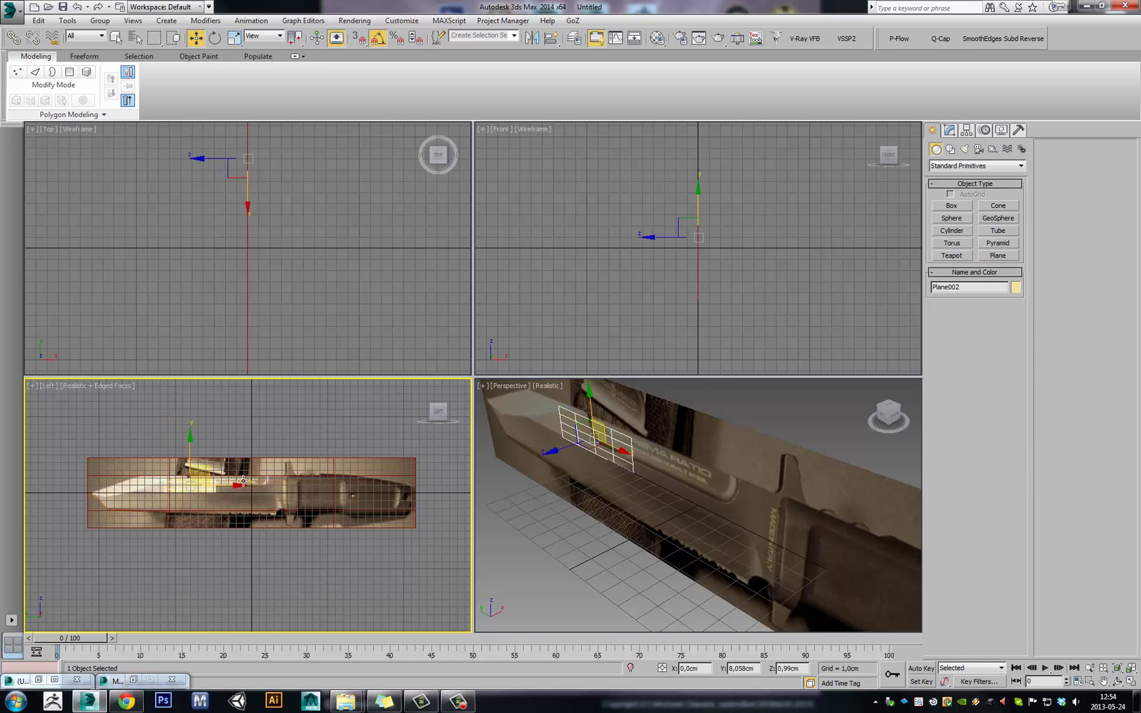
right_click(278, 263)
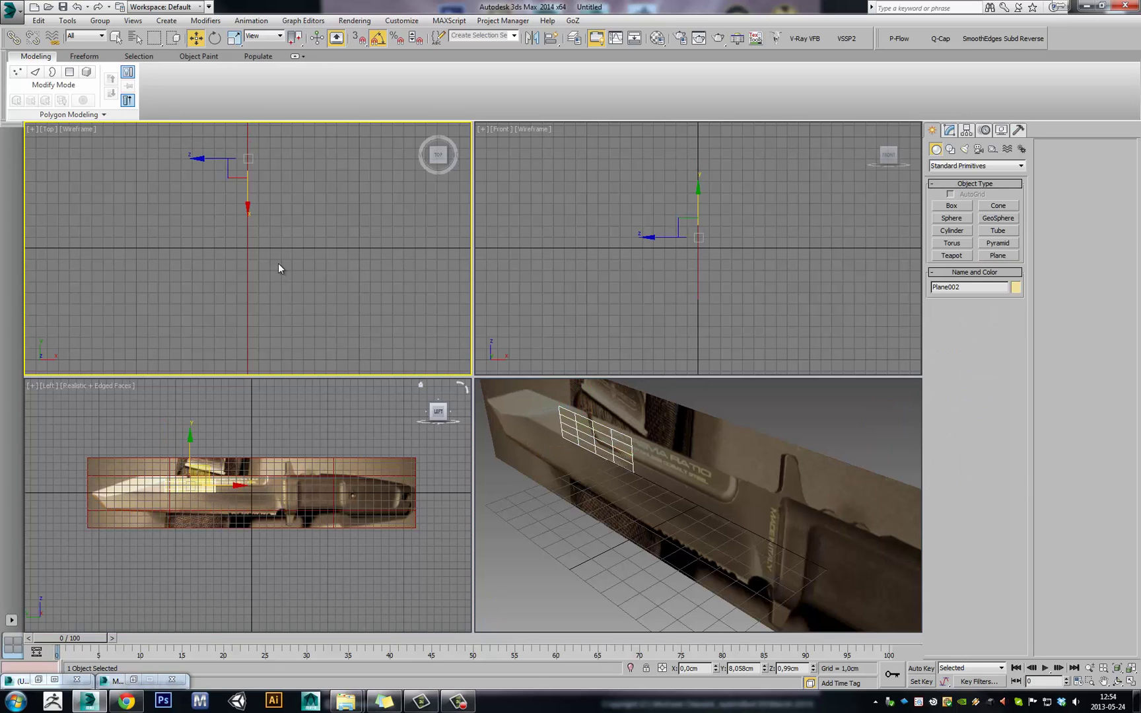
drag(290, 161, 259, 175)
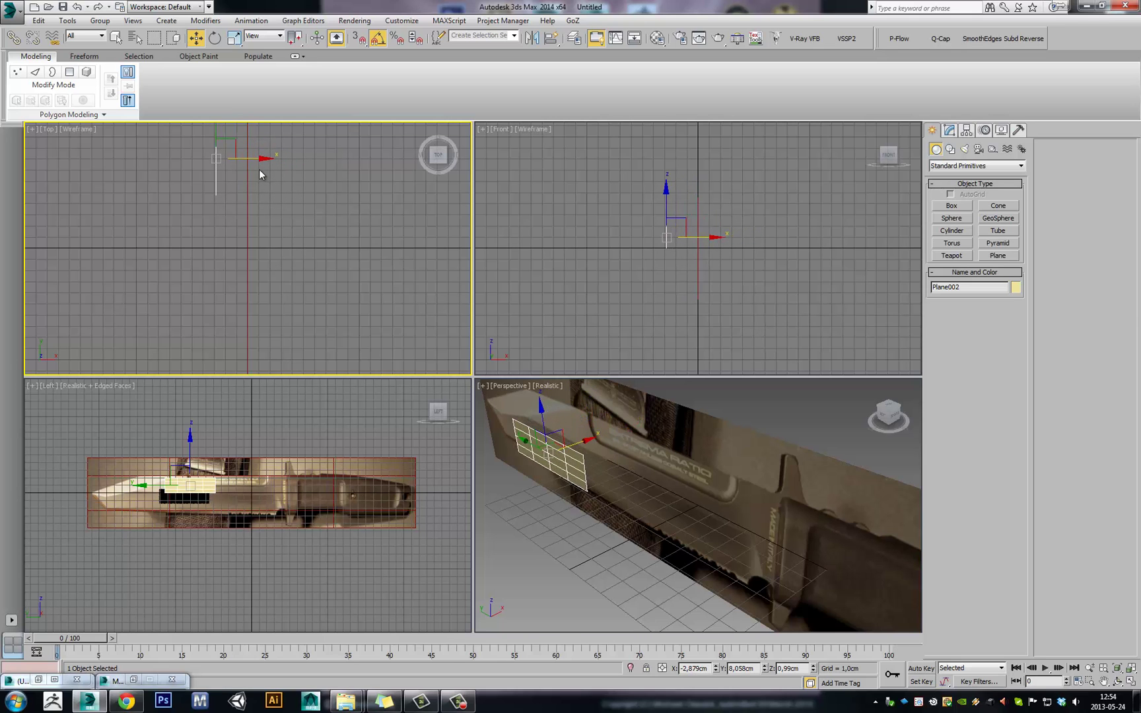
Maximize the Left viewport and reduce the small plane's length and width segments to 1
right_click(224, 486)
key(alt+w)
scroll(786, 224, up, 6)
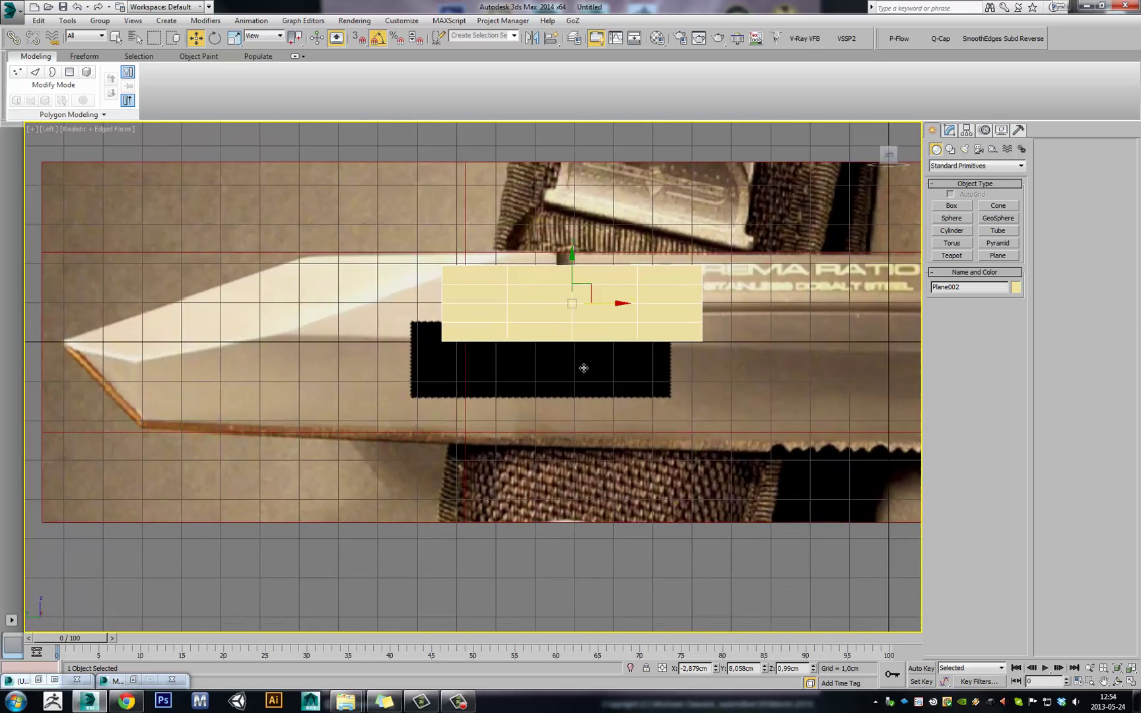
click(949, 131)
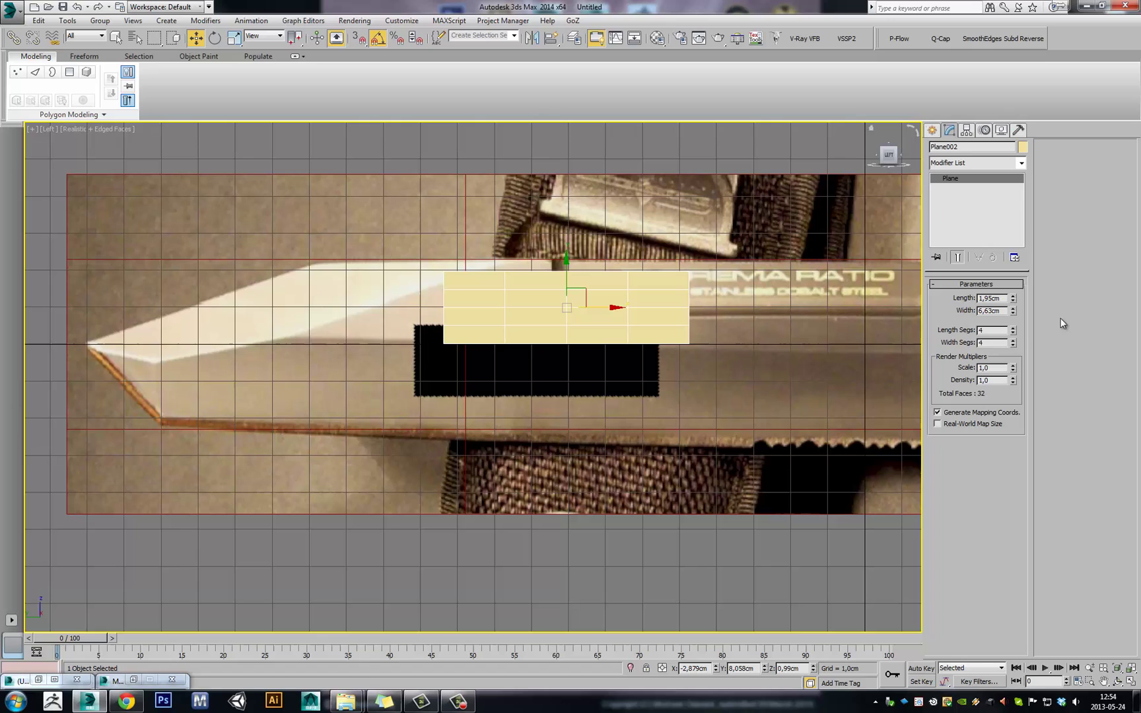
right_click(1014, 334)
right_click(1014, 330)
right_click(1013, 330)
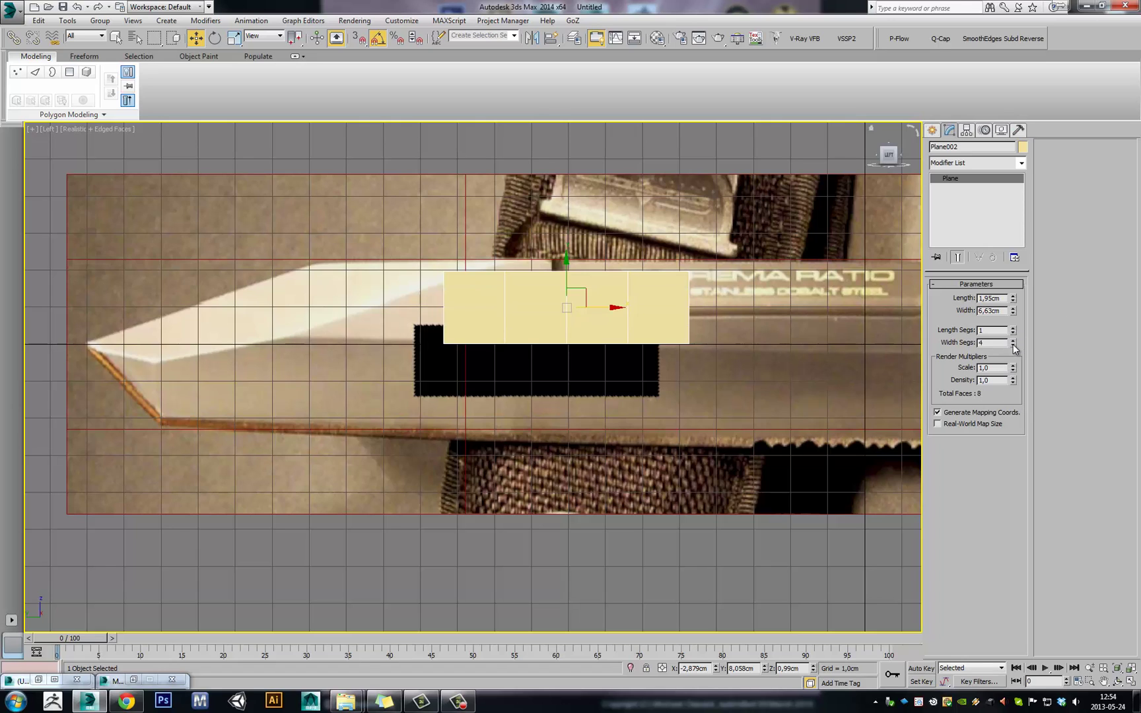
right_click(1013, 342)
Convert the small plane to an Editable Poly and select its lower vertex nearest the blade tip
right_click(479, 316)
click(502, 316)
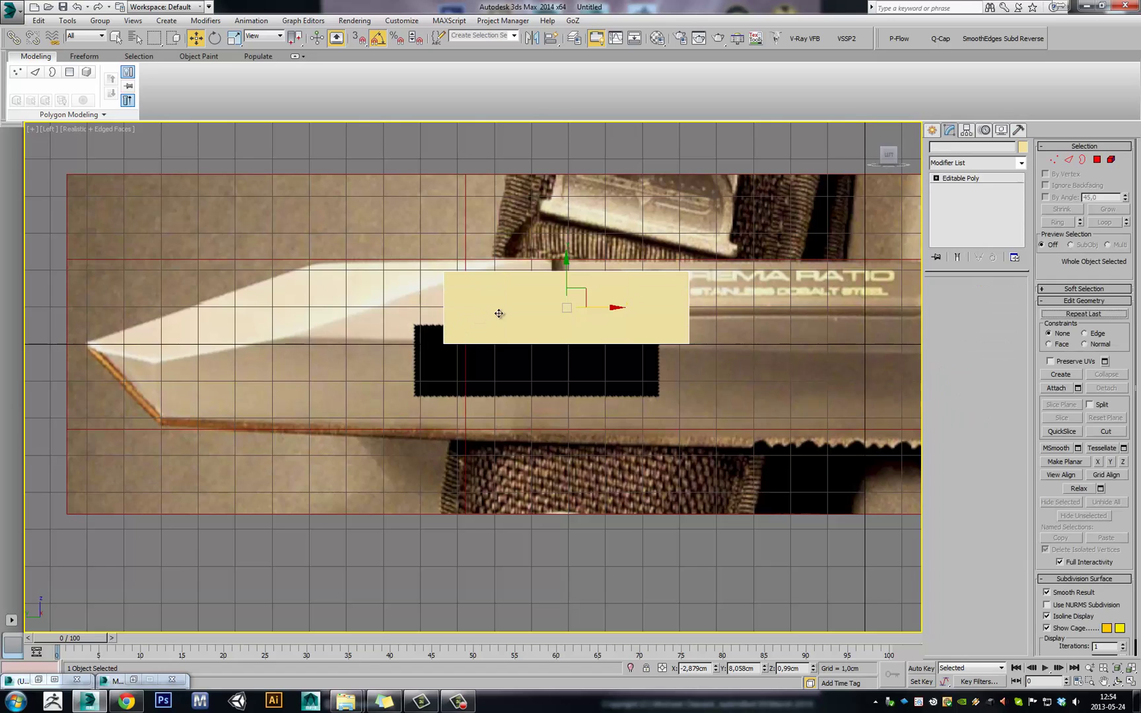
key(1)
click(443, 343)
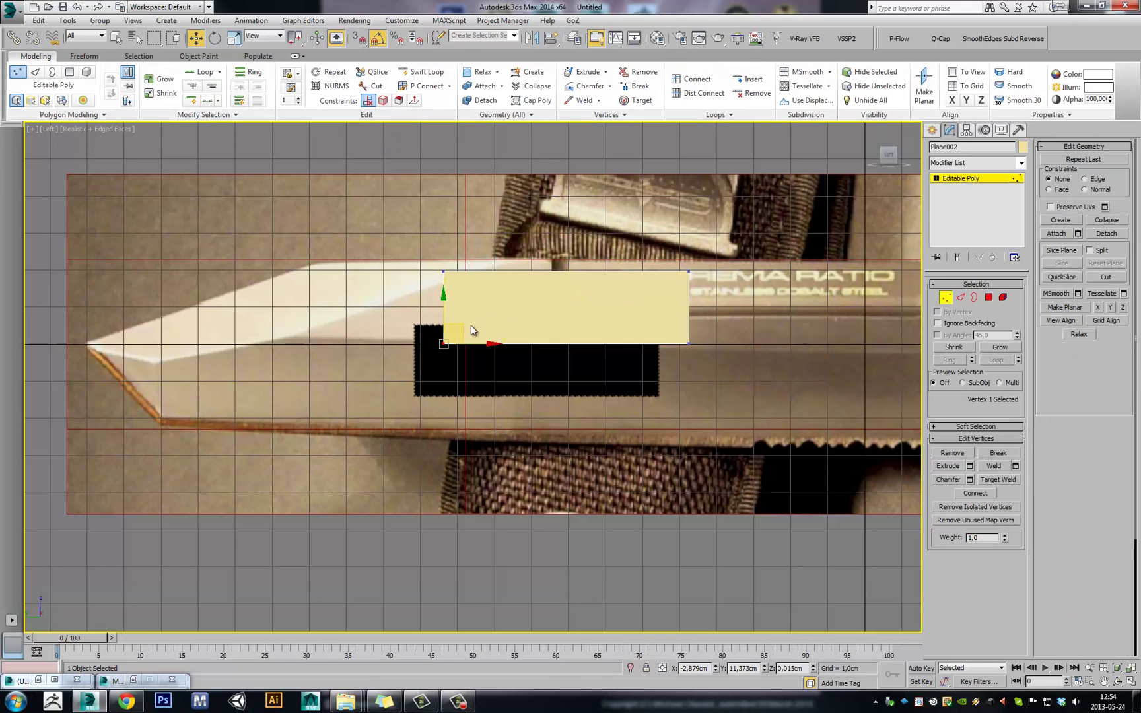
Move the small plane's four vertices onto the blade's upper edge and bevel line up to the start of the groove, and leave vertex editing
drag(469, 330, 352, 315)
drag(470, 256, 521, 249)
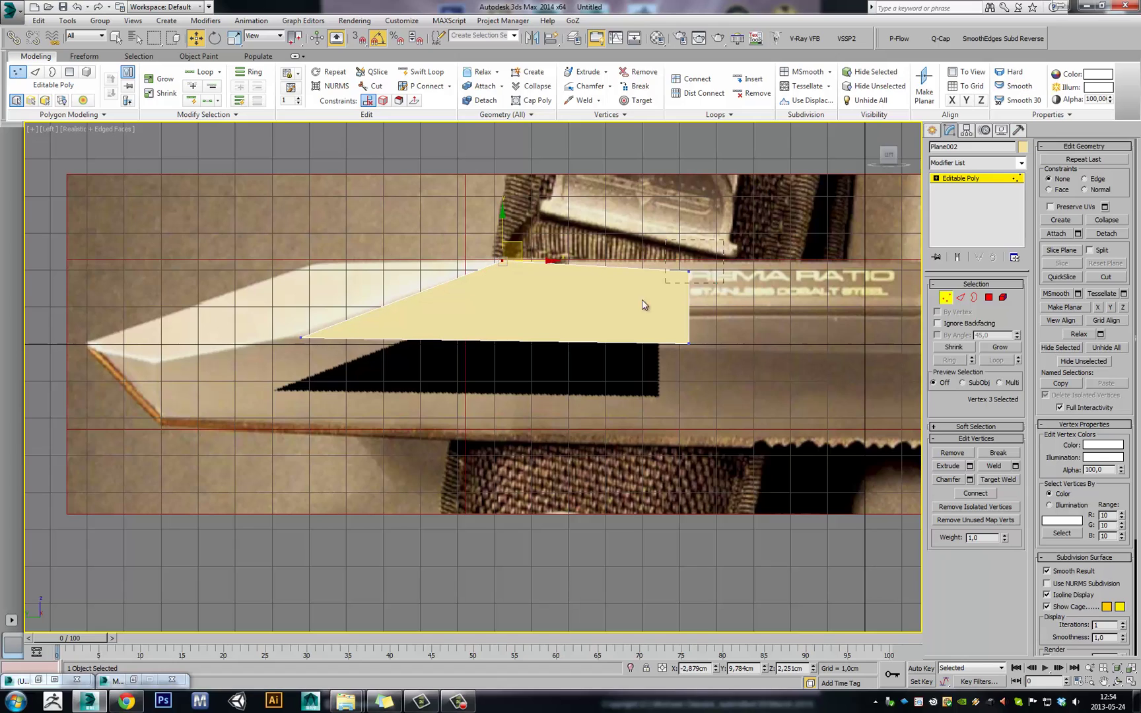
click(688, 271)
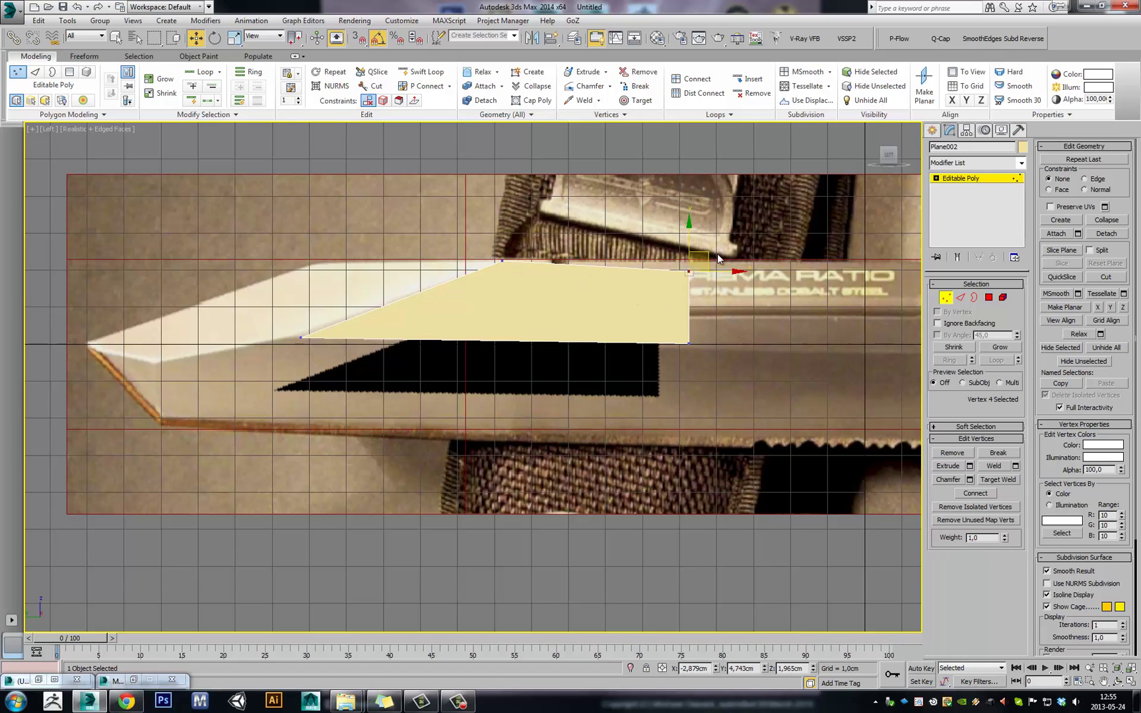
drag(706, 256, 567, 246)
click(689, 343)
drag(710, 334, 567, 273)
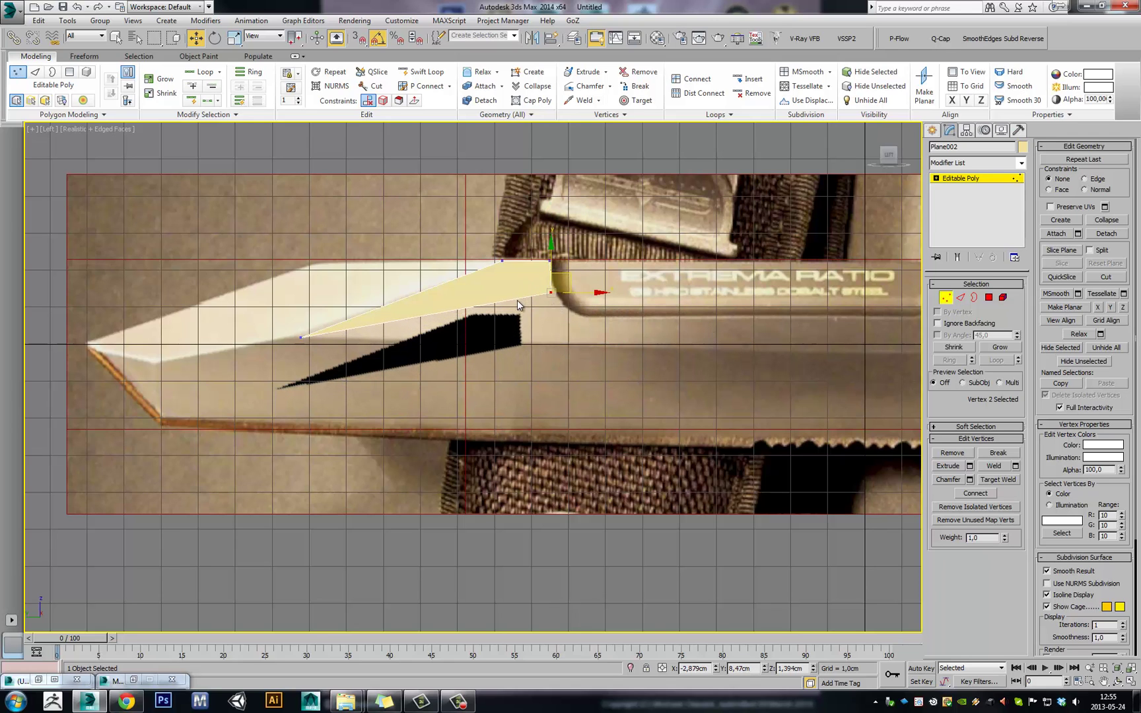
scroll(517, 300, down, 3)
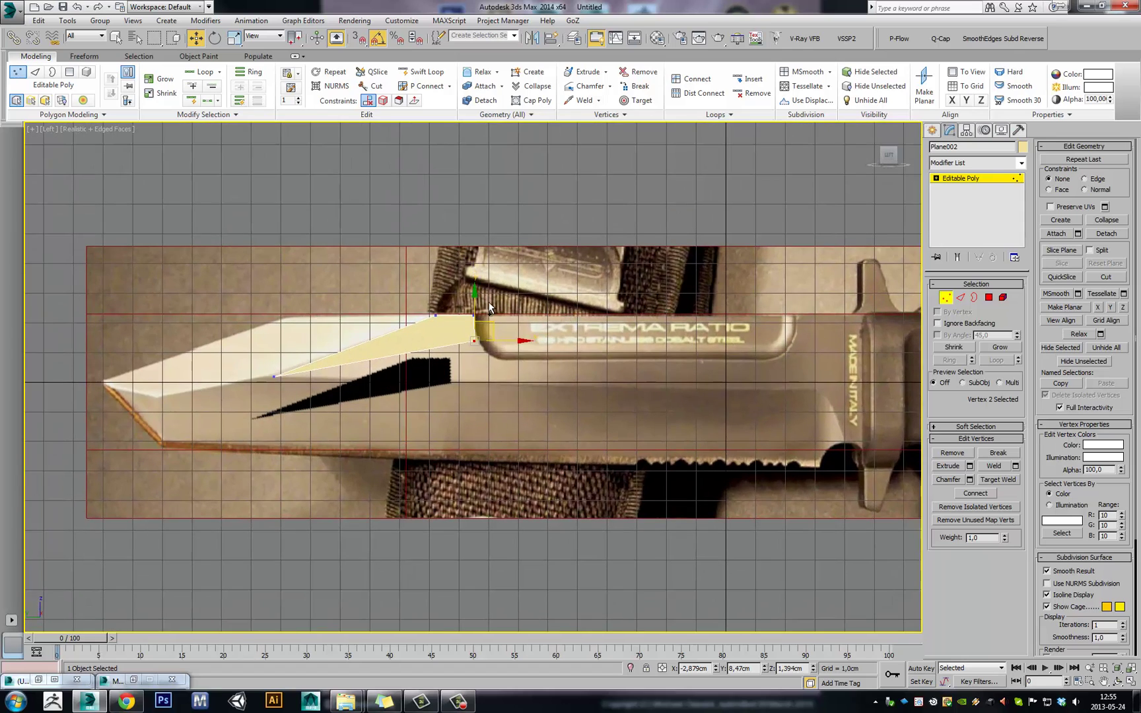
middle_drag(488, 307, 505, 288)
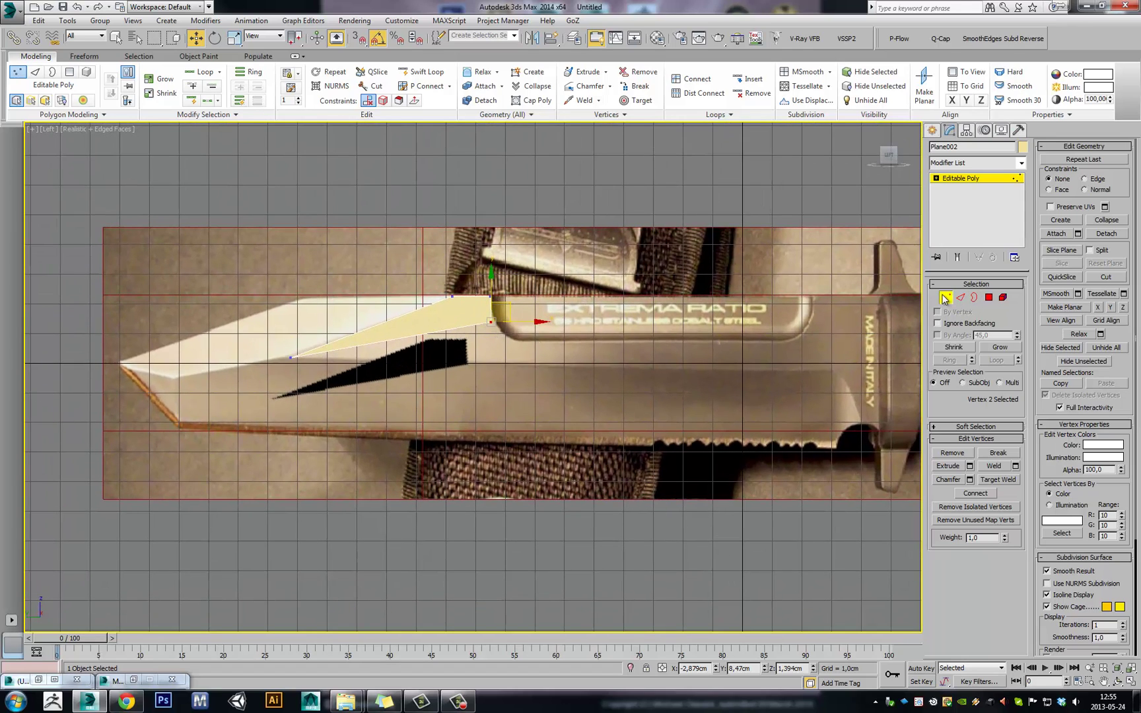
middle_drag(495, 326, 446, 323)
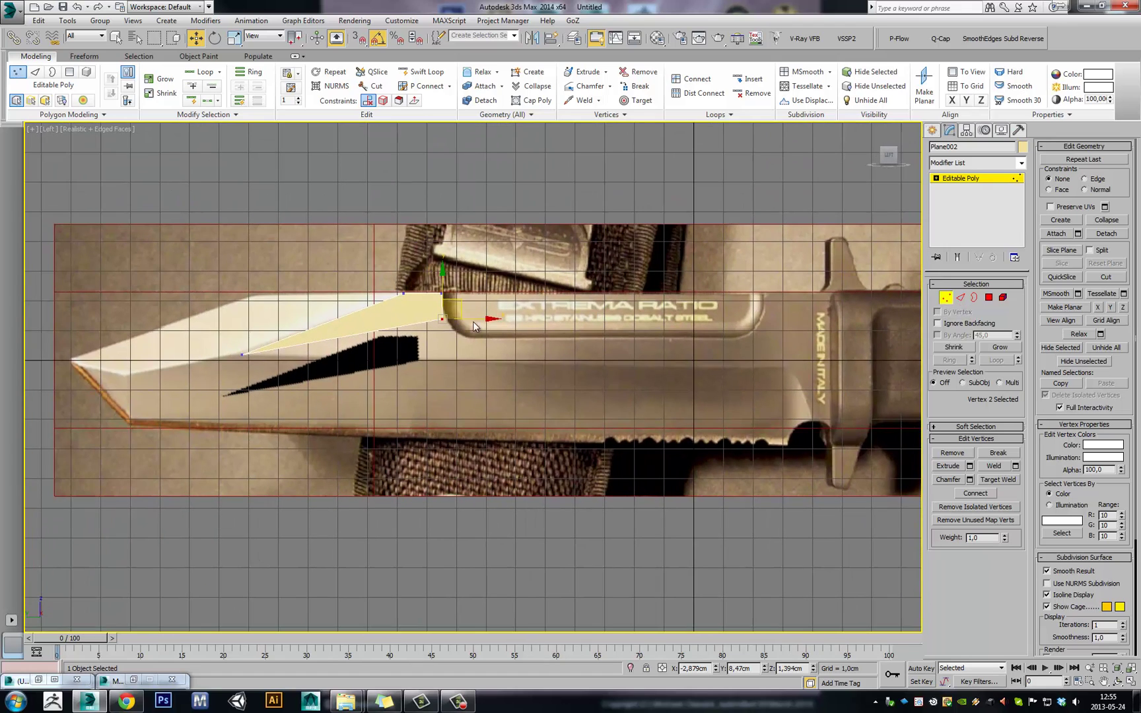
click(945, 297)
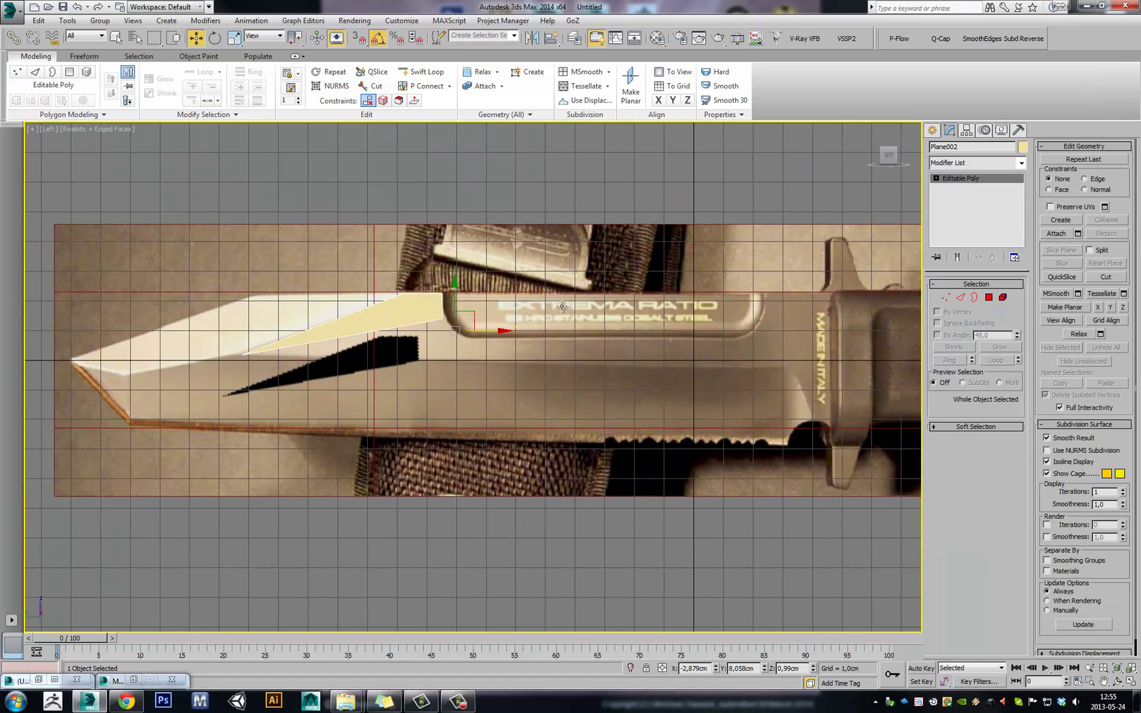
Compare the Left viewport's wireframe and shaded displays of the reference plane and the traced blade shape
key(F3)
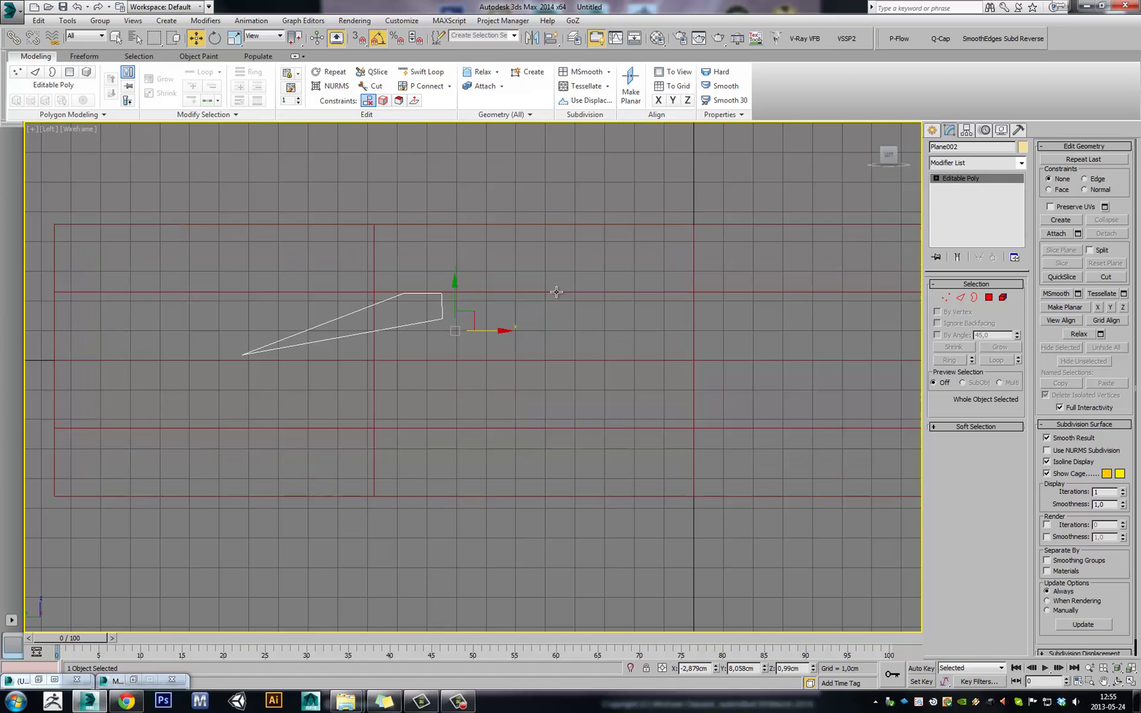
key(F3)
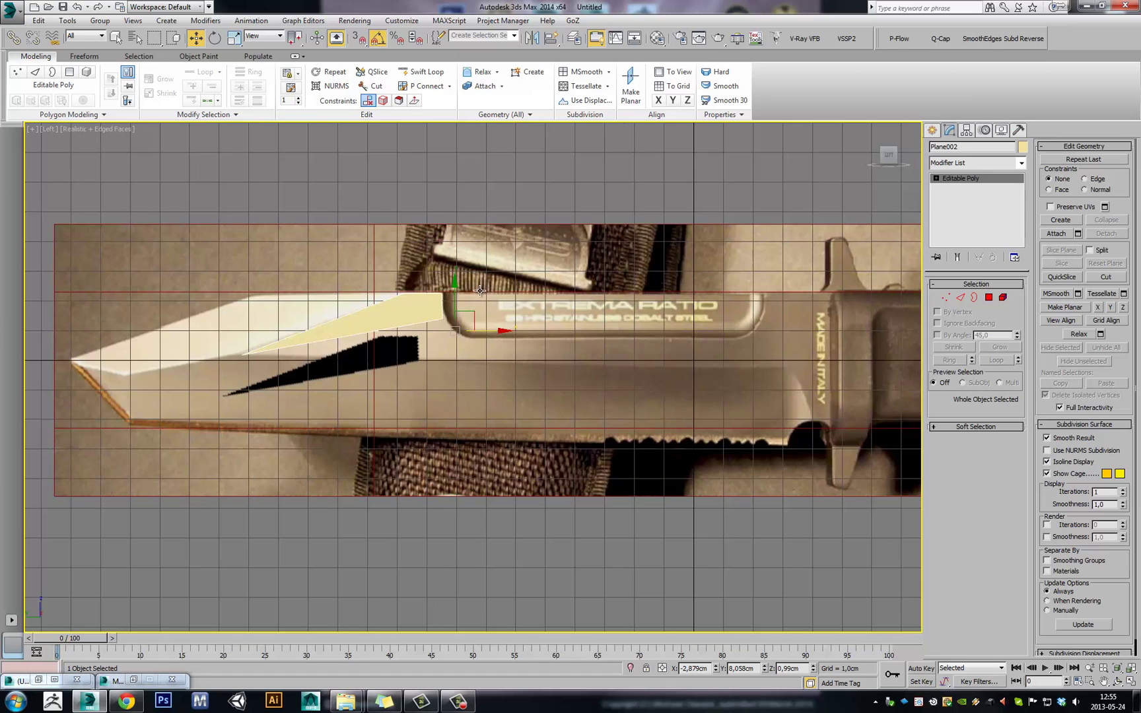
key(F3)
key(F3)
key(F3)
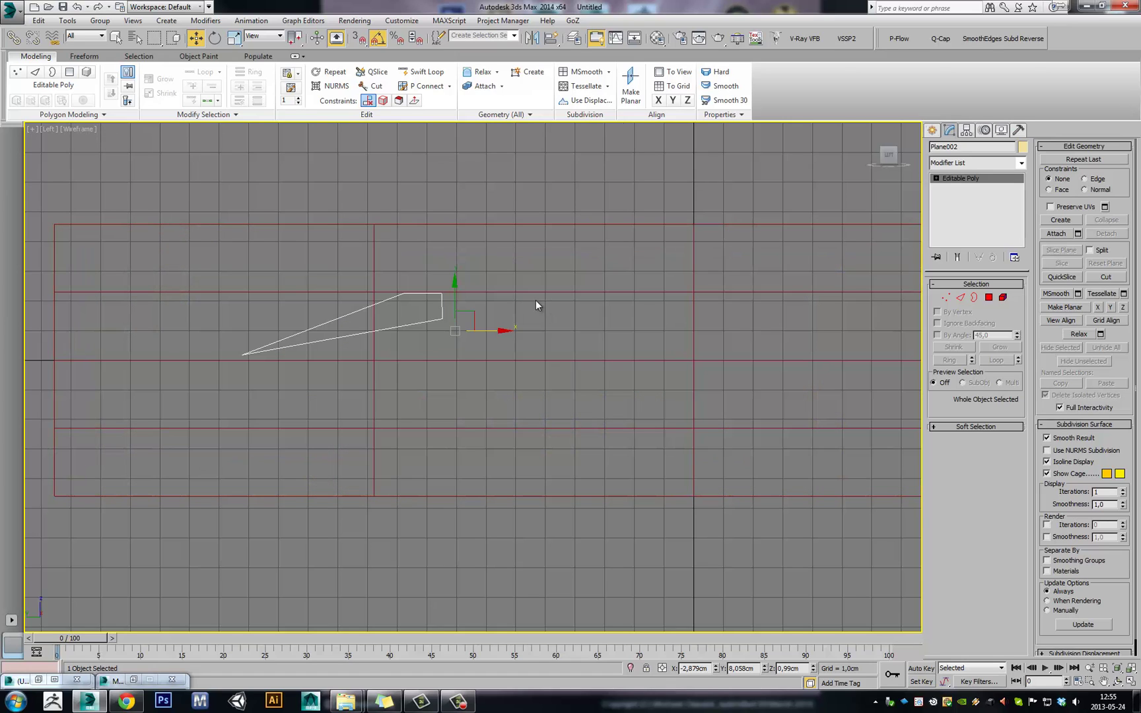
key(F3)
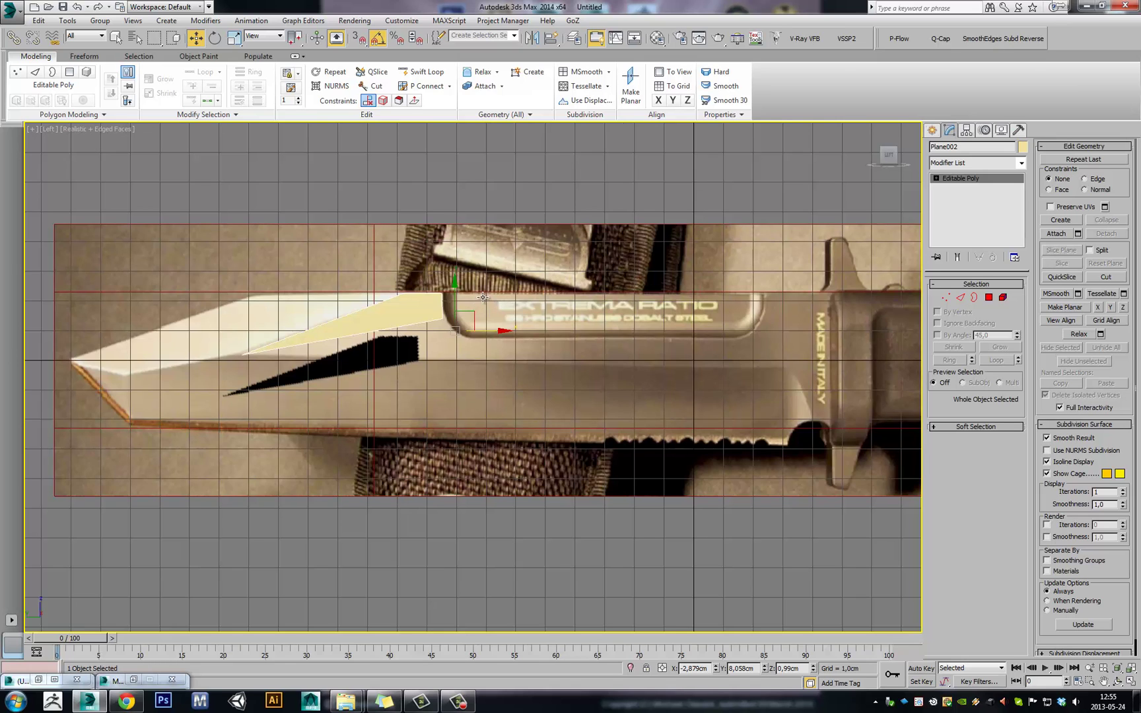
scroll(542, 304, down, 3)
scroll(559, 315, up, 2)
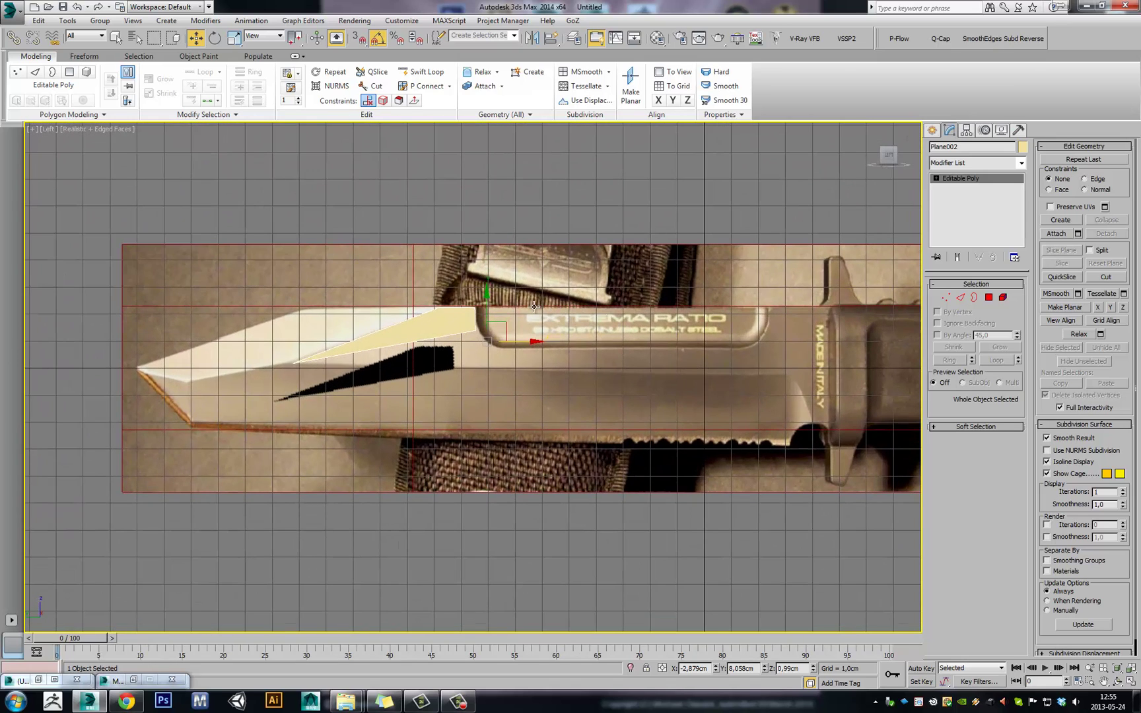
scroll(519, 307, down, 1)
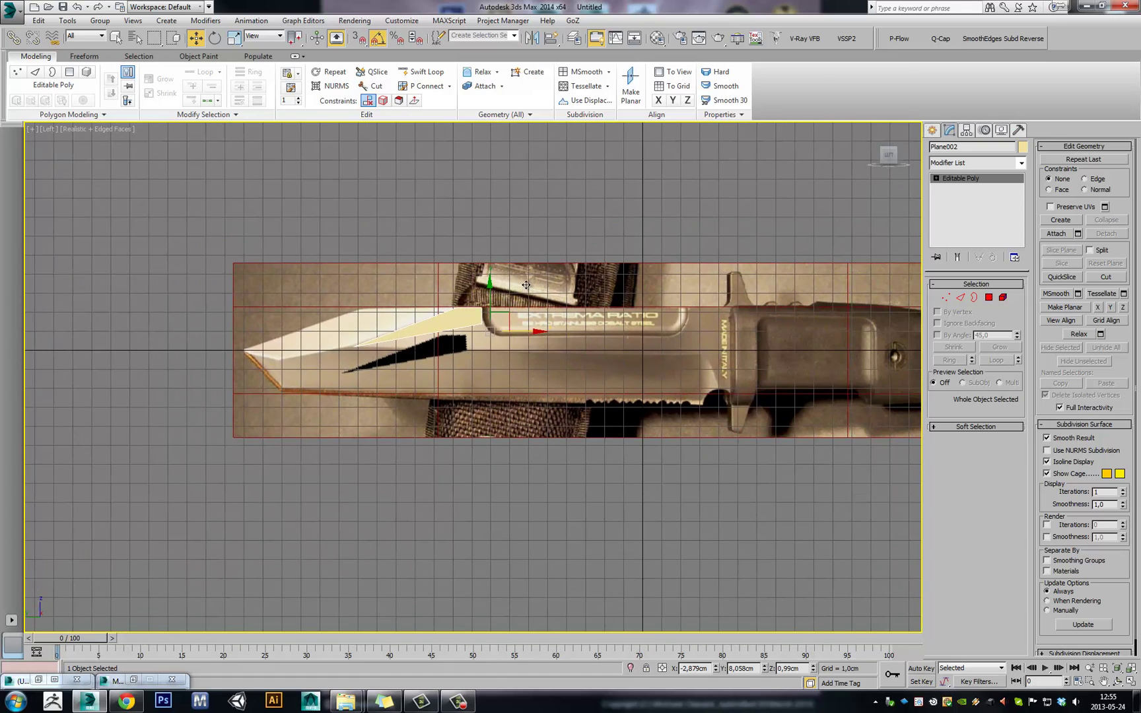
Try freezing the knife reference plane with its default Show Frozen in Gray display property
click(526, 284)
click(517, 301)
click(517, 301)
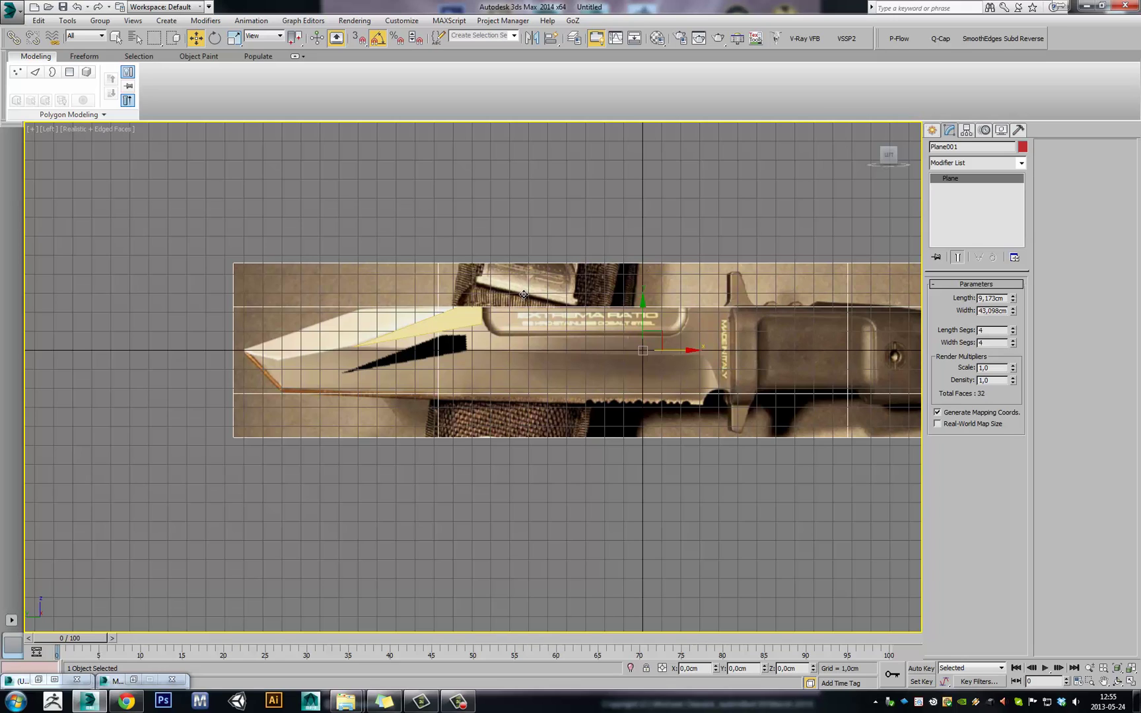
right_click(522, 293)
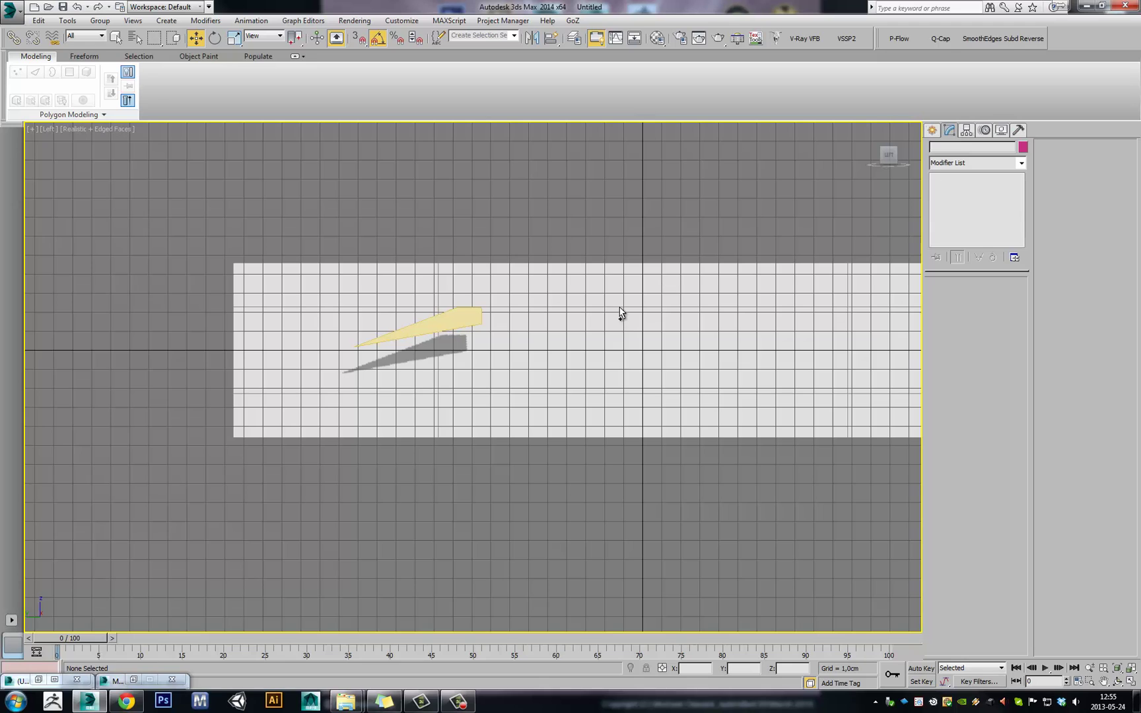
click(680, 284)
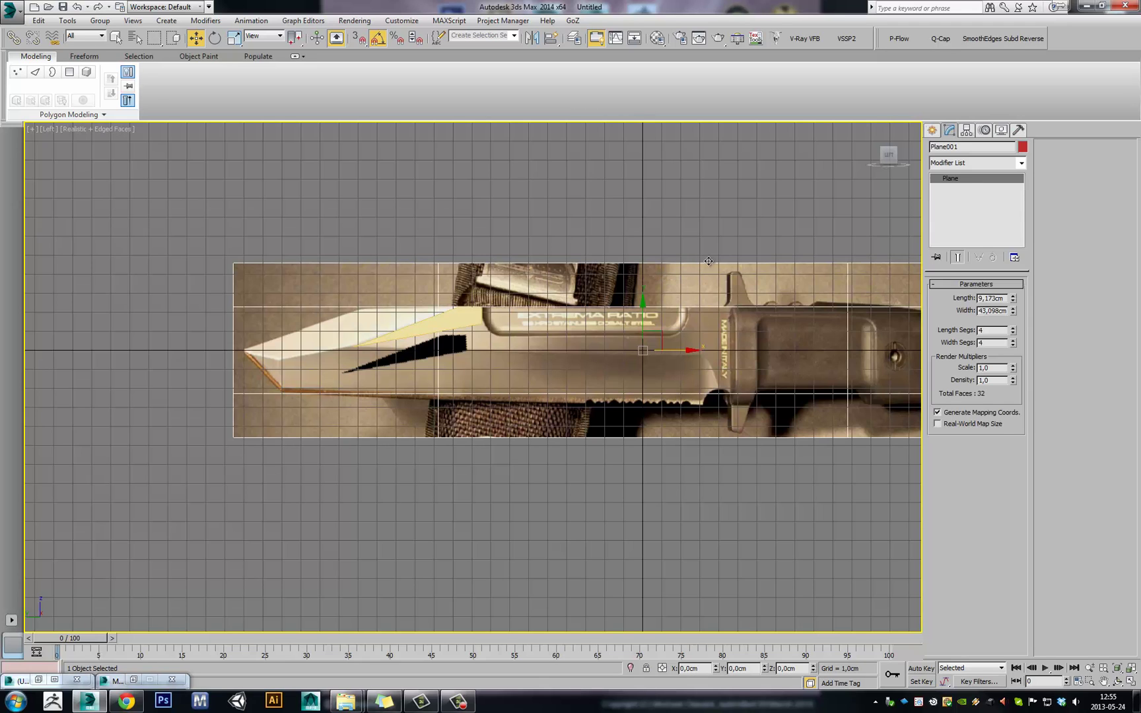
Freeze the knife reference plane with Show Frozen in Gray turned off, and select the small plane in front of it
click(1001, 130)
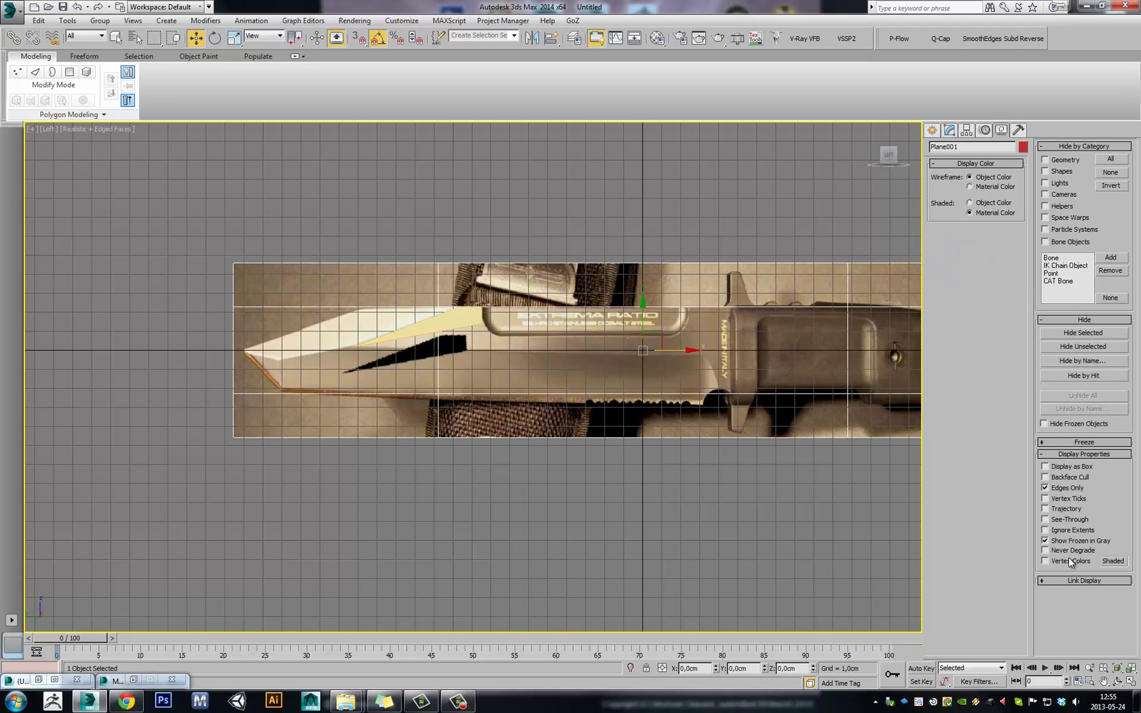
right_click(643, 327)
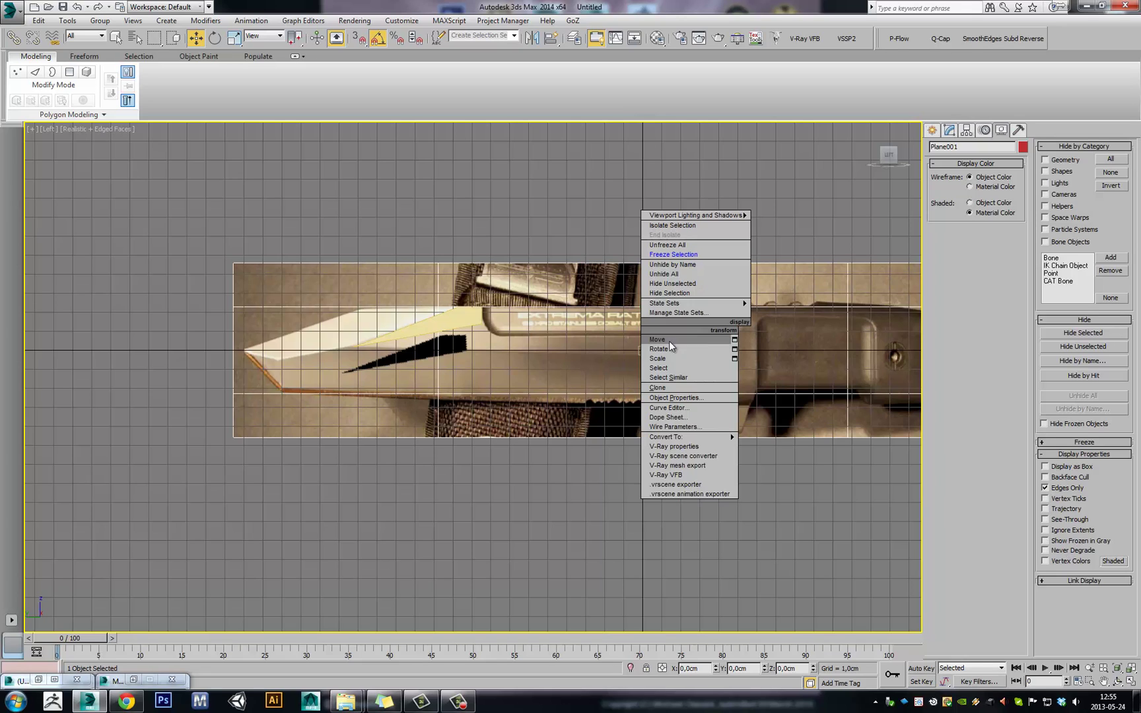
click(709, 254)
click(386, 375)
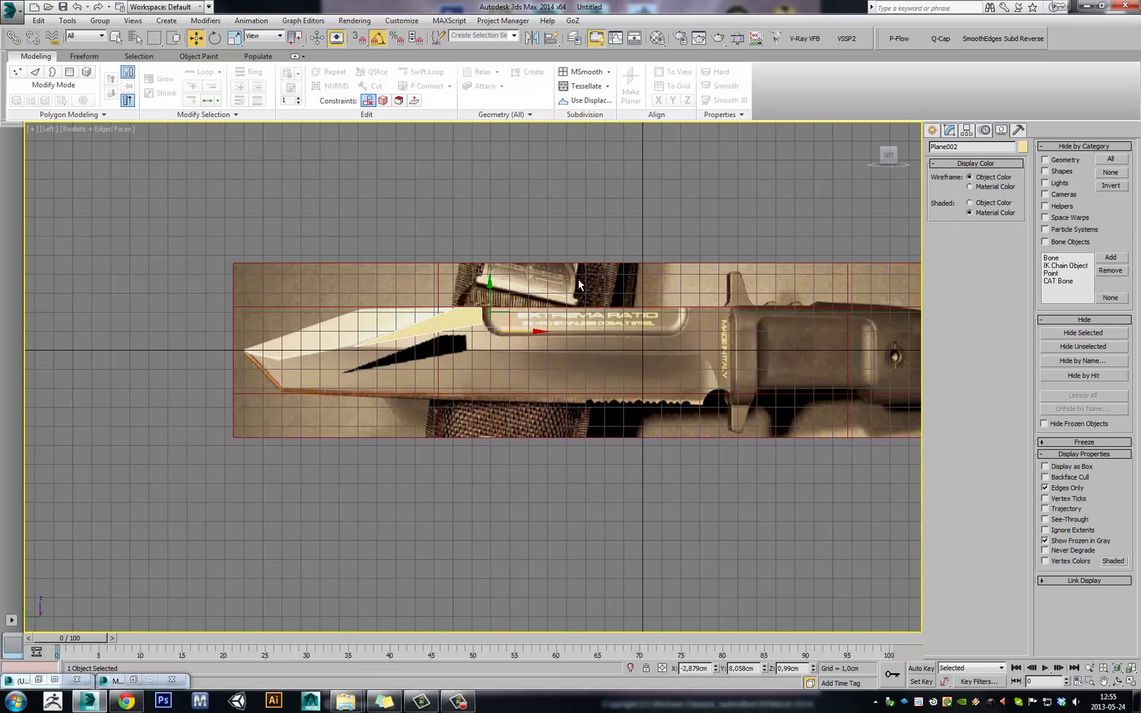
middle_drag(579, 285, 536, 317)
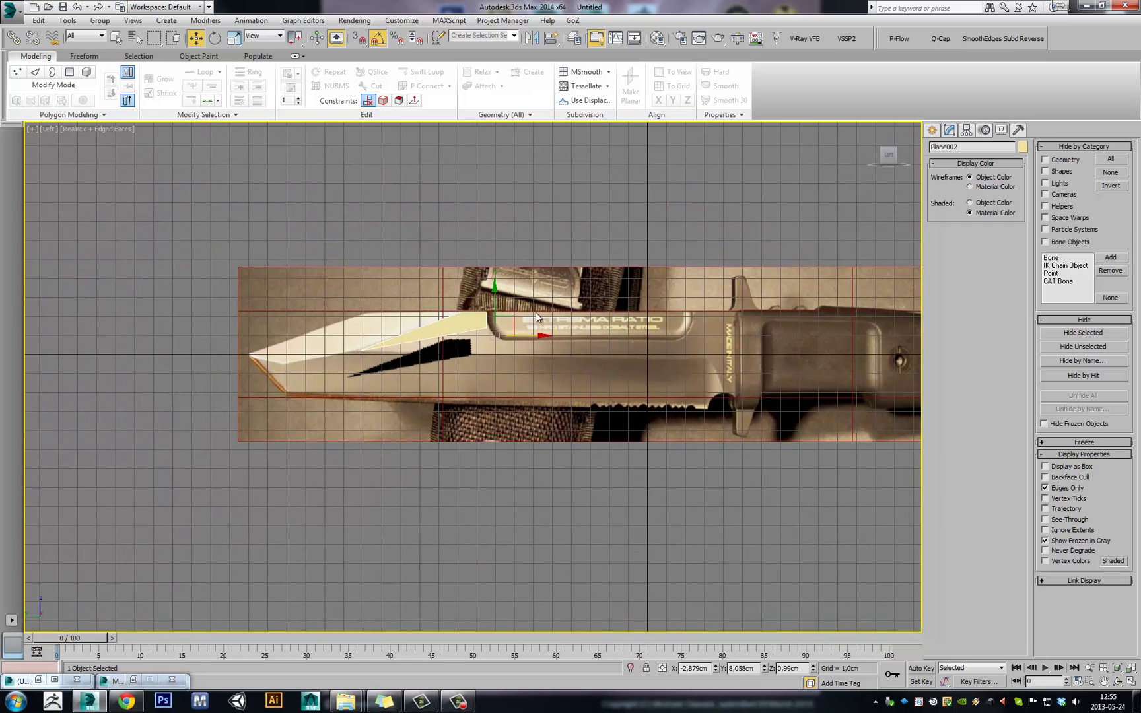
middle_drag(609, 293, 509, 262)
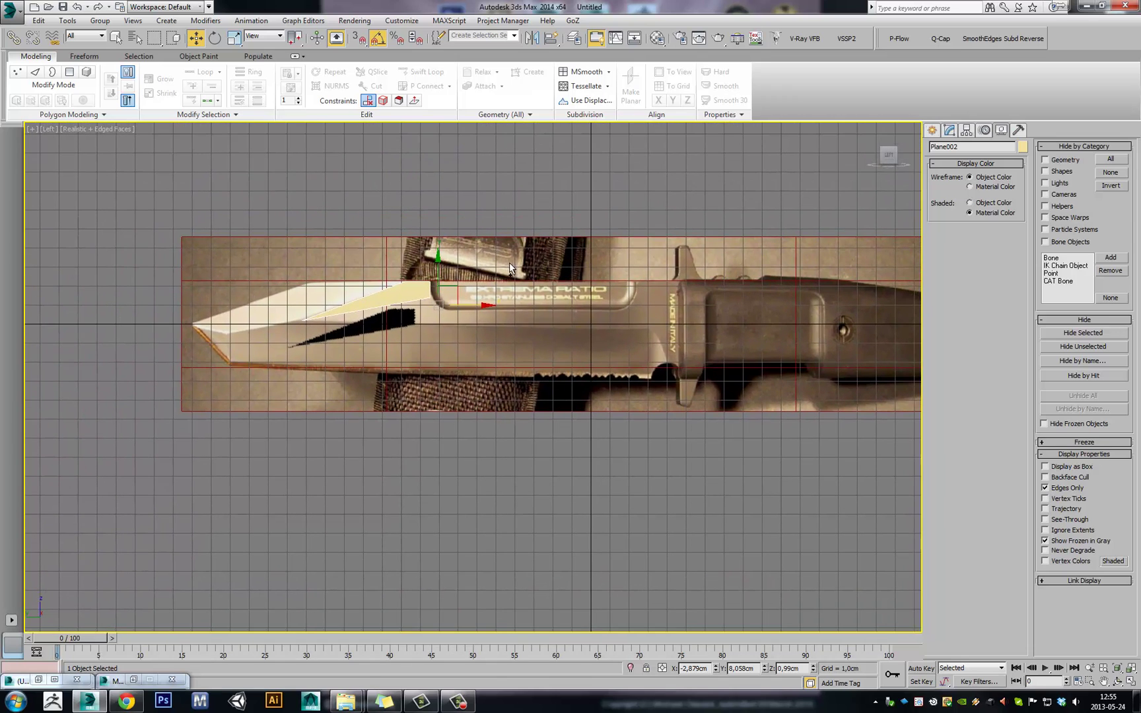
middle_drag(578, 260, 647, 255)
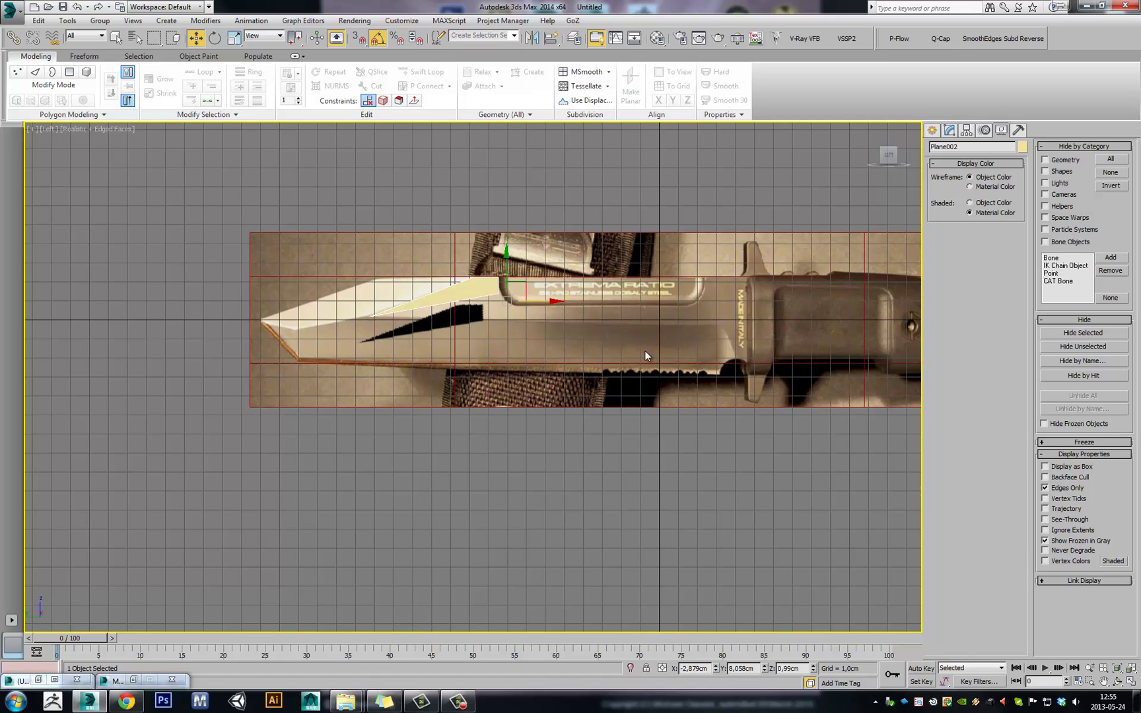
middle_drag(663, 282, 623, 266)
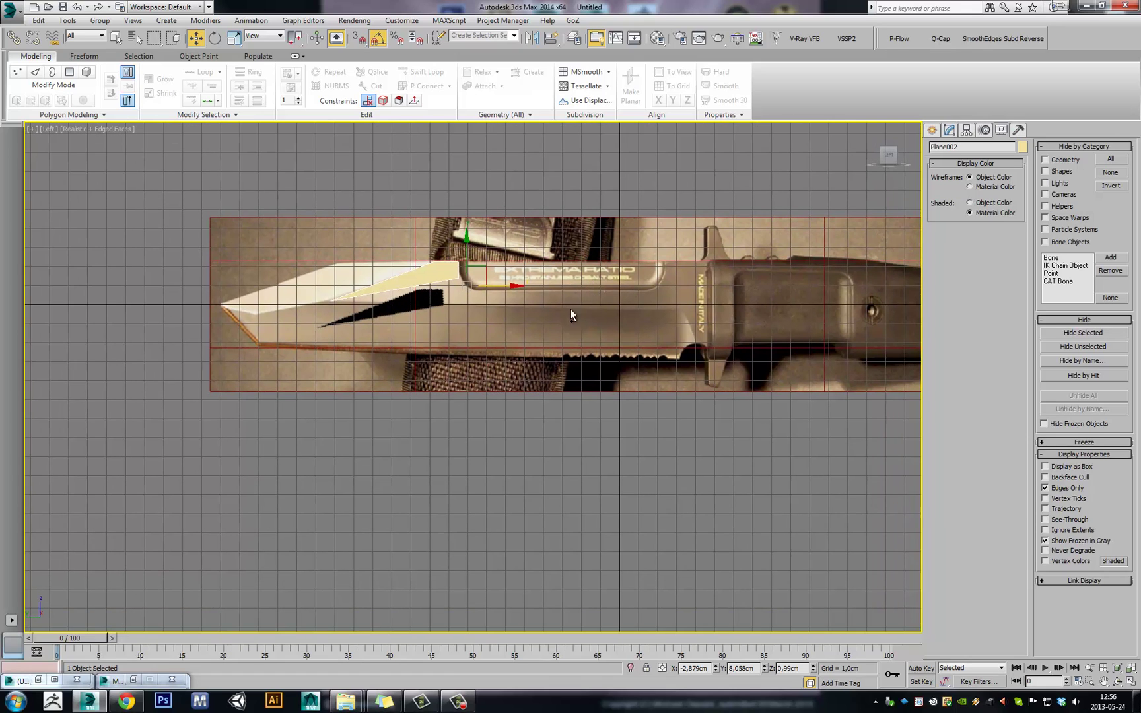
Switch to Chrome and review the pages for Blueprint Manager, Drag & Drop Reference Images and SoulburnScripts
click(125, 701)
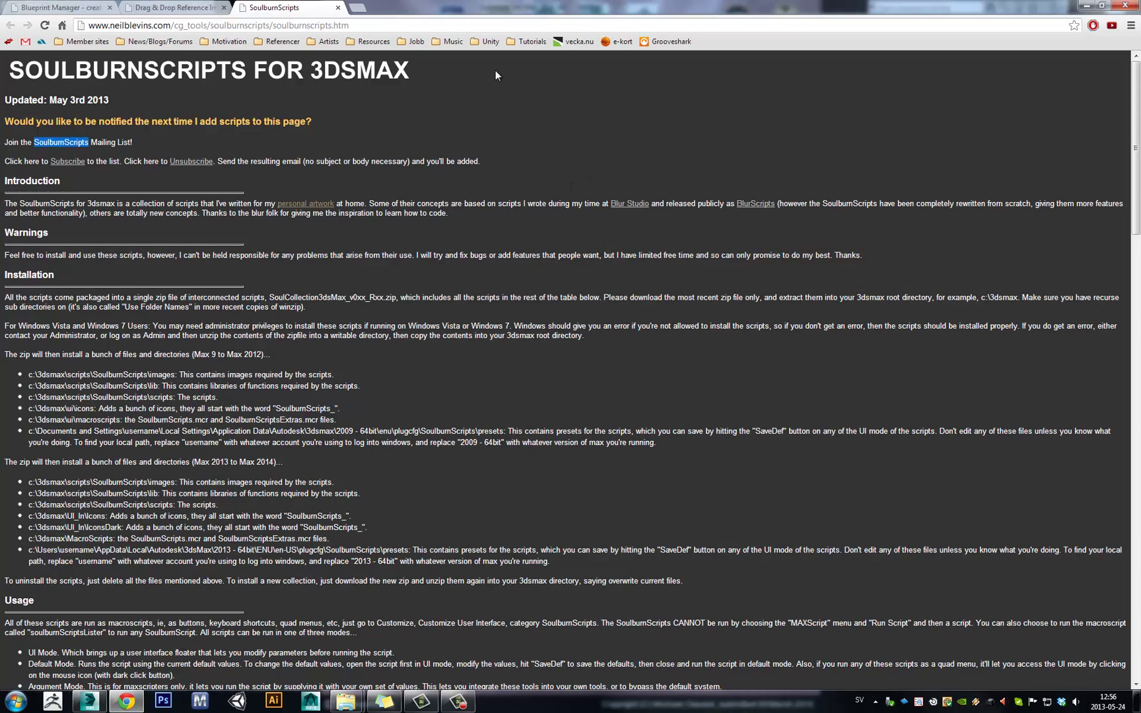
click(49, 7)
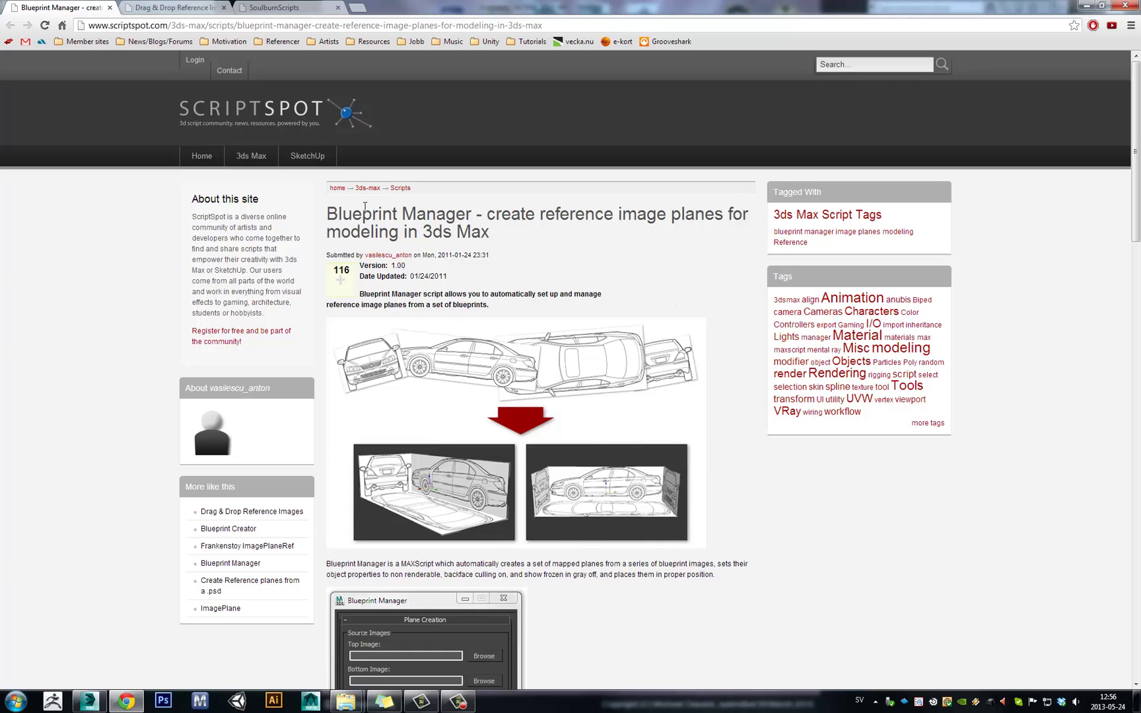
drag(328, 220, 454, 221)
click(191, 9)
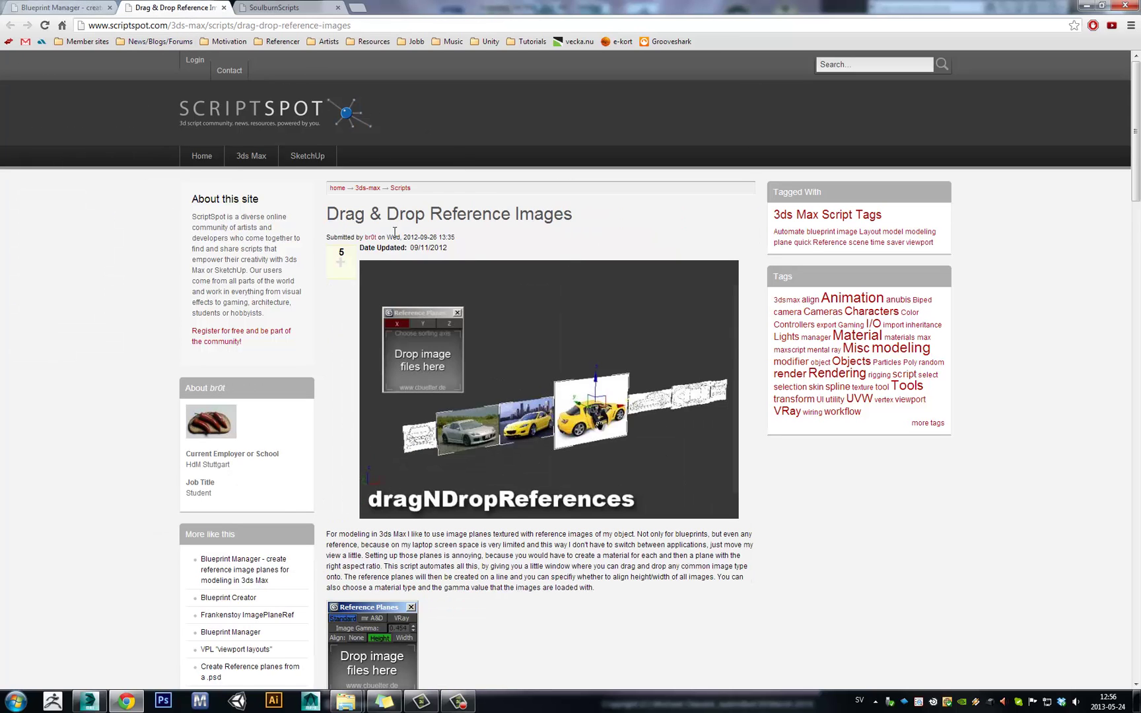
drag(327, 213, 575, 212)
click(295, 9)
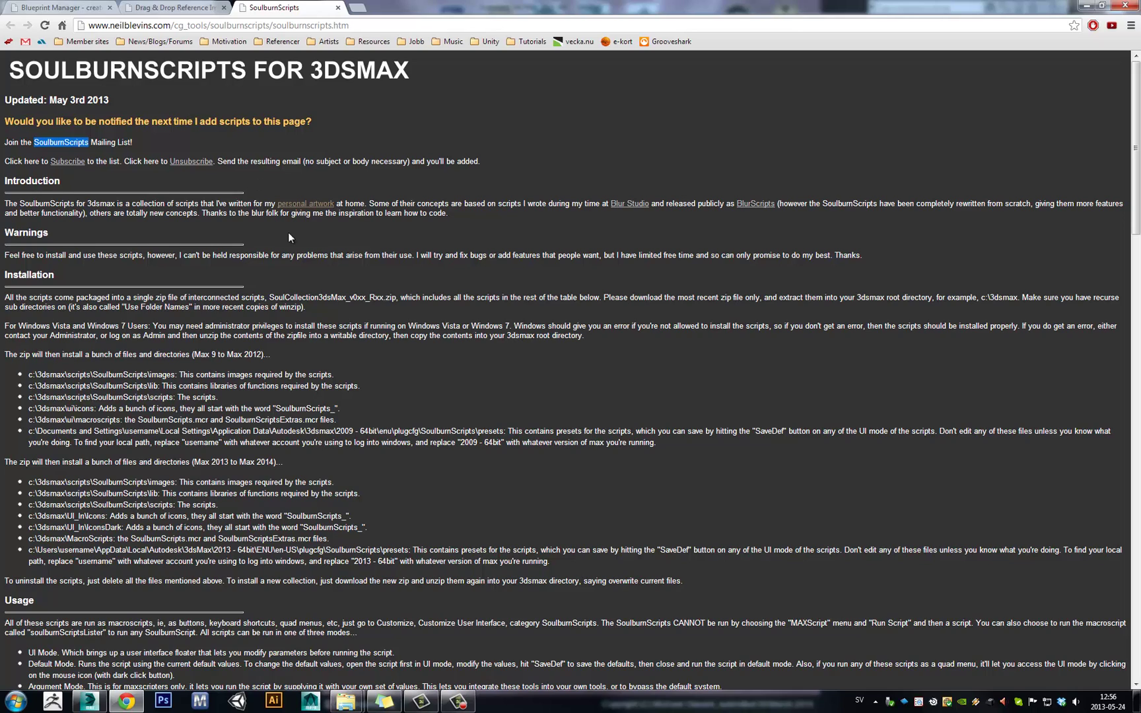
click(204, 255)
drag(350, 26, 88, 26)
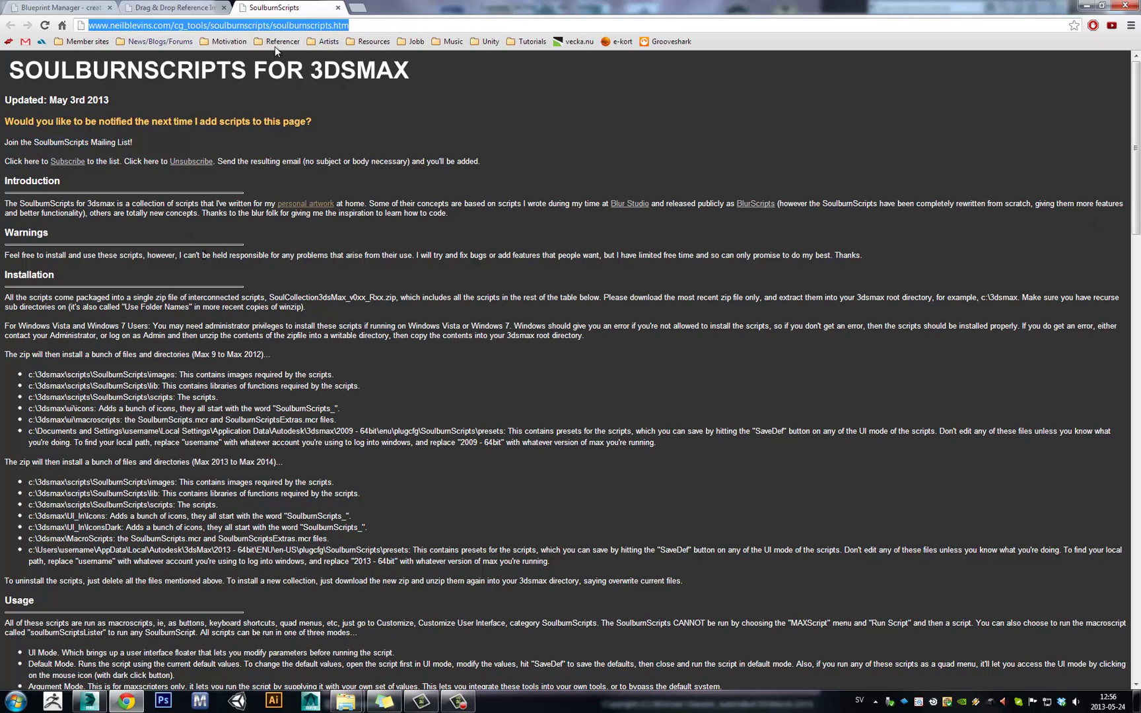
click(1049, 249)
Download SoulCollection3dsMax_v070_R2013toR2014.zip from the SoulburnScripts page into the Hämtade filer folder, replacing the existing copy
scroll(1089, 284, down, 7)
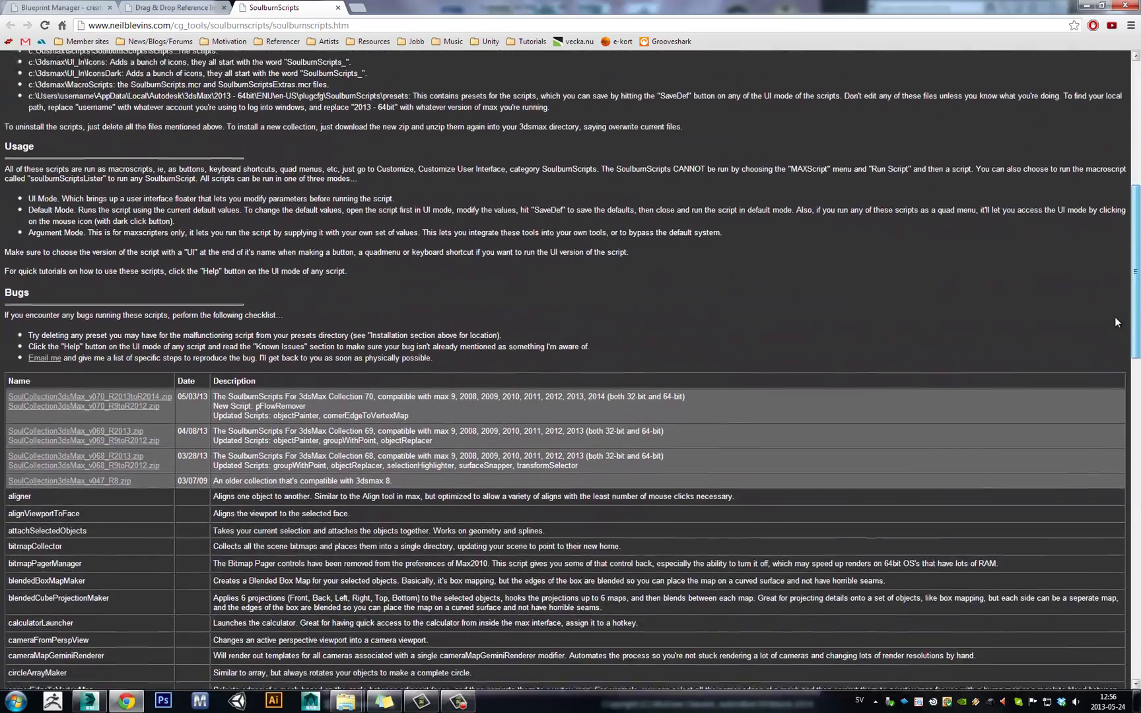
scroll(1114, 321, down, 1)
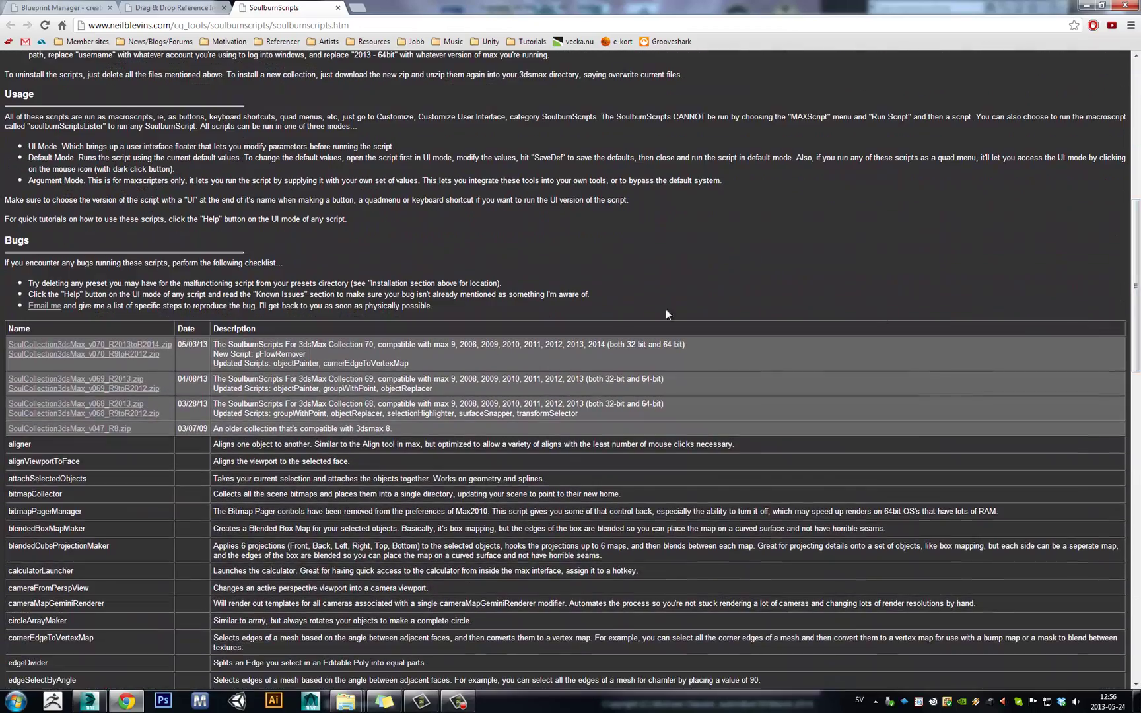
click(151, 352)
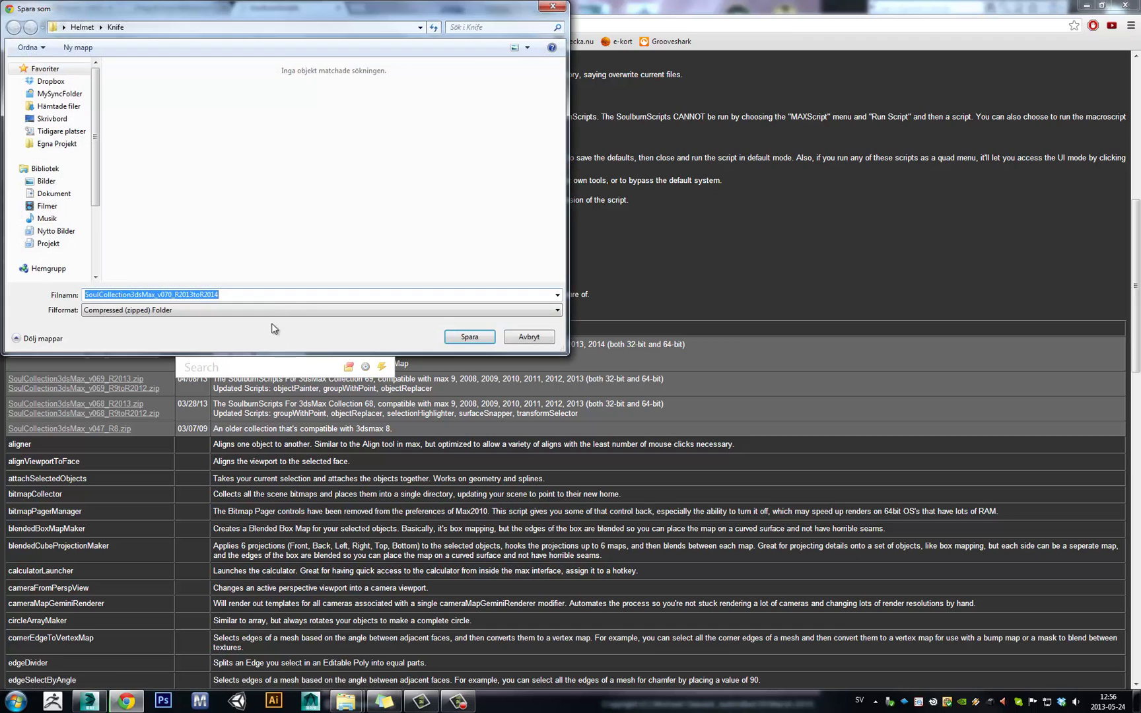
click(57, 107)
click(468, 335)
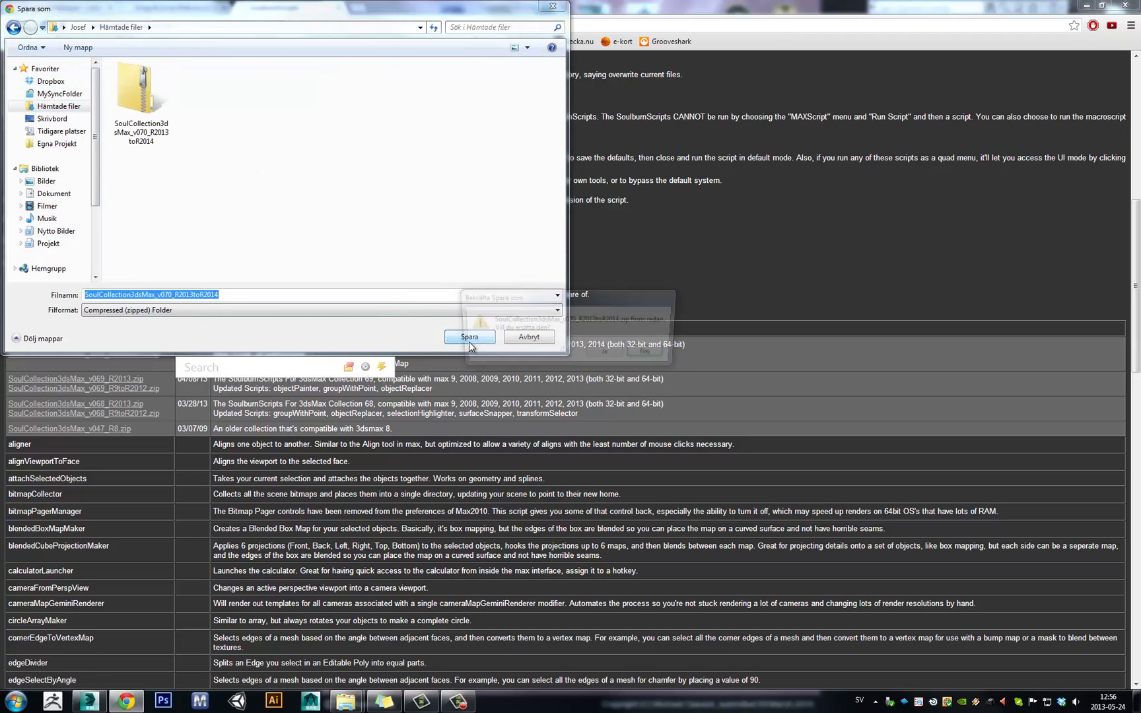
click(606, 355)
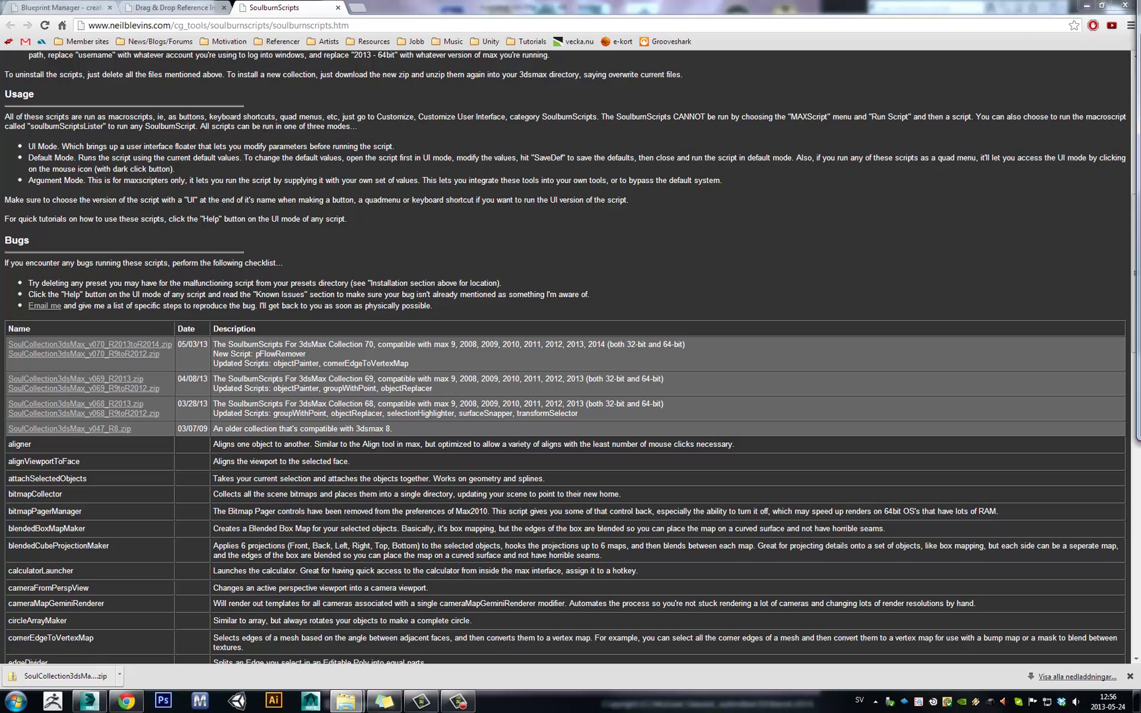
Switch to the Hämtade filer folder, start extracting the SoulCollection3dsMax_v070_R2013toR2014 archive and open the destination browser
key(alt+Tab)
click(314, 283)
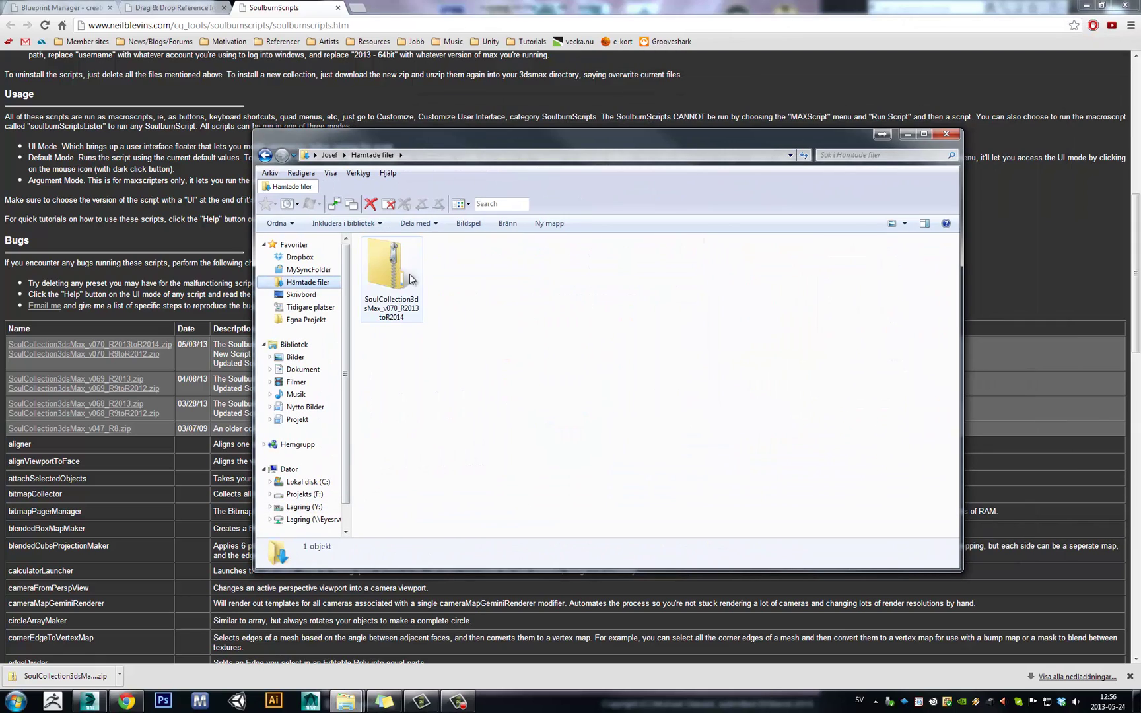
click(410, 278)
right_click(400, 282)
click(475, 321)
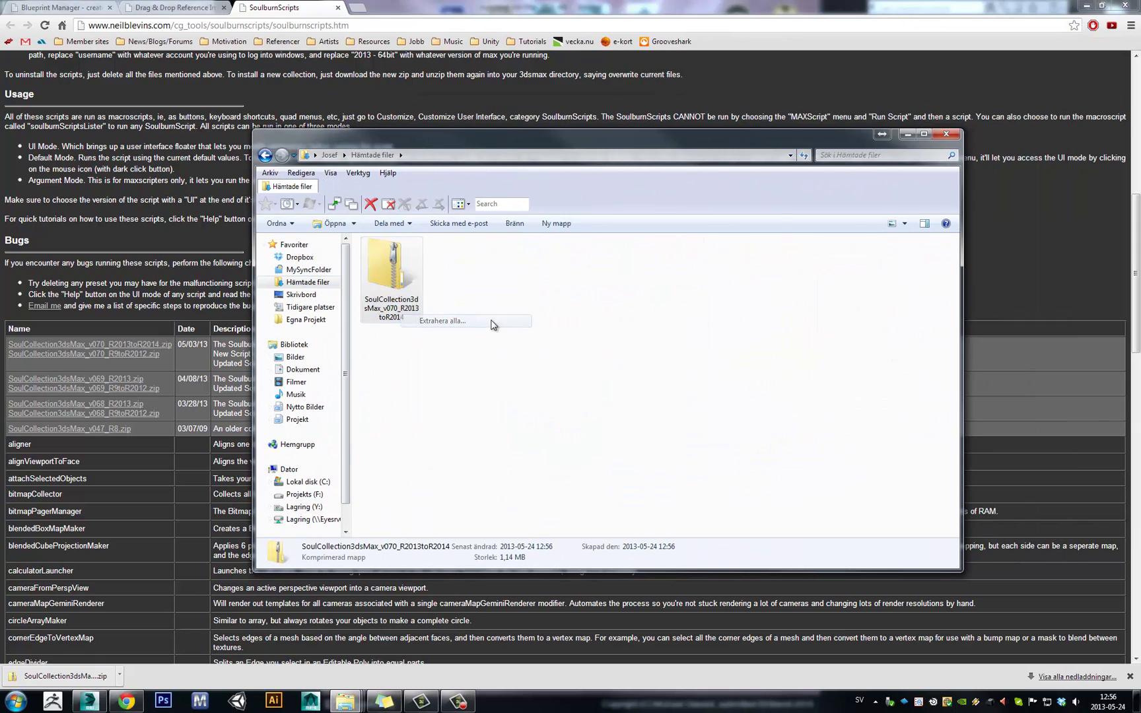
click(668, 290)
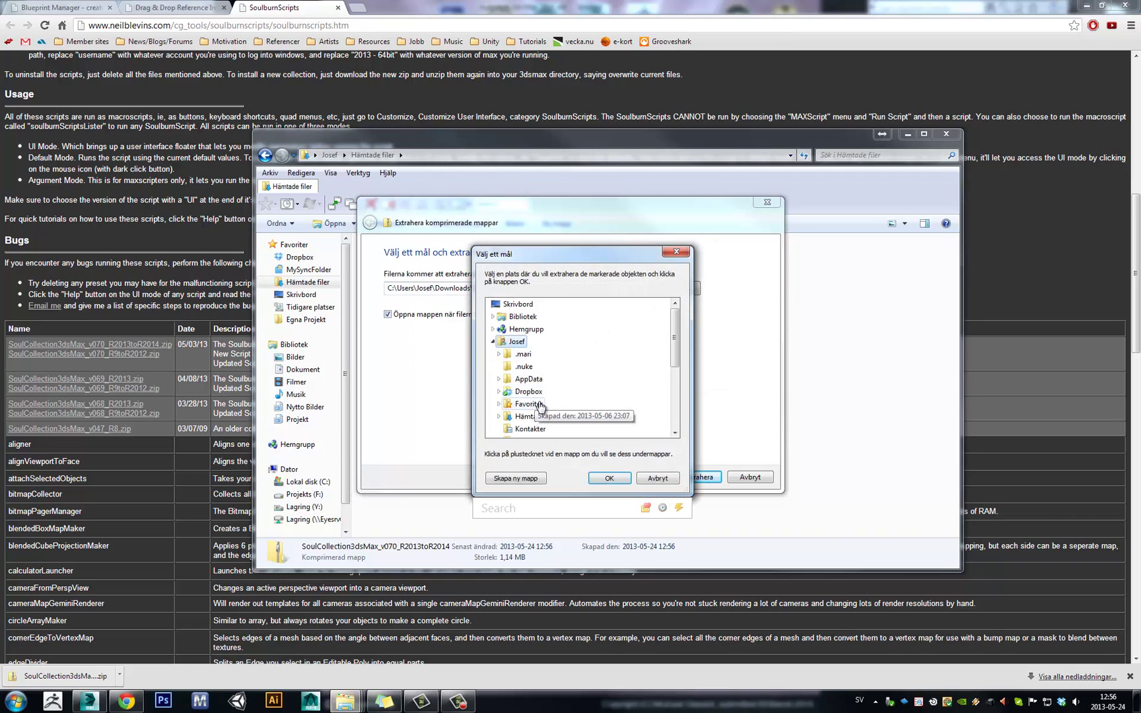
Choose C:\Program Files\Autodesk as the extraction destination, then cancel the extraction and minimize the folder window
click(493, 341)
double_click(516, 355)
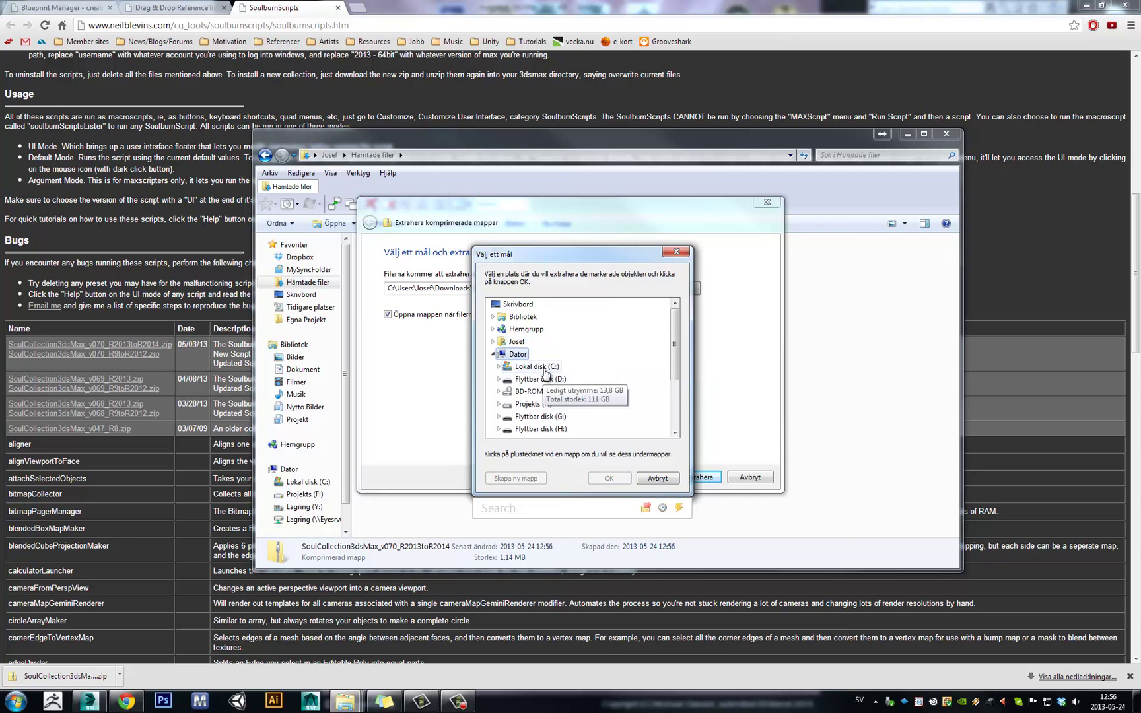
double_click(532, 366)
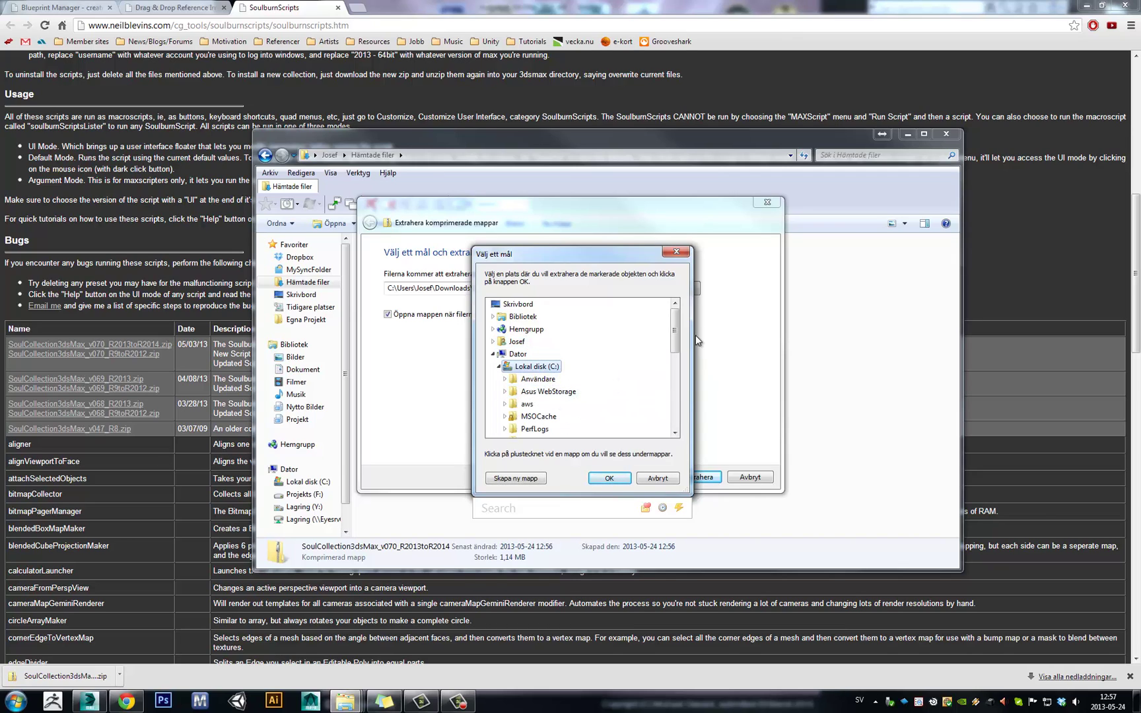
drag(674, 342, 675, 378)
click(534, 354)
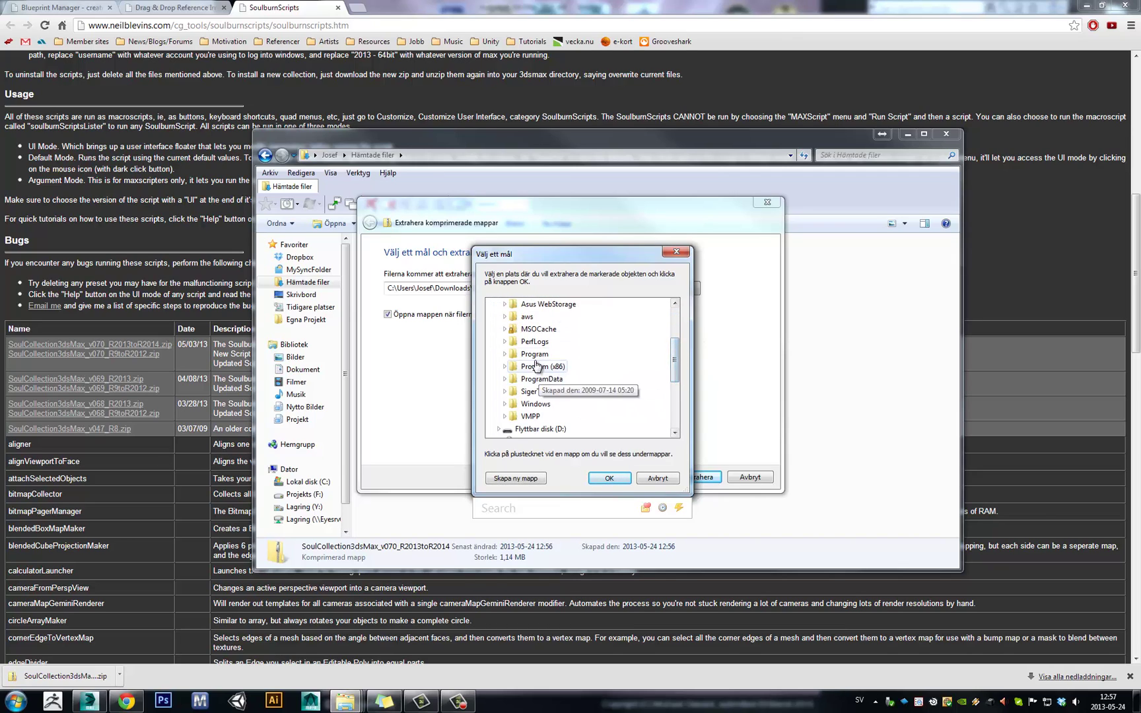
scroll(581, 369, up, 2)
scroll(583, 362, down, 2)
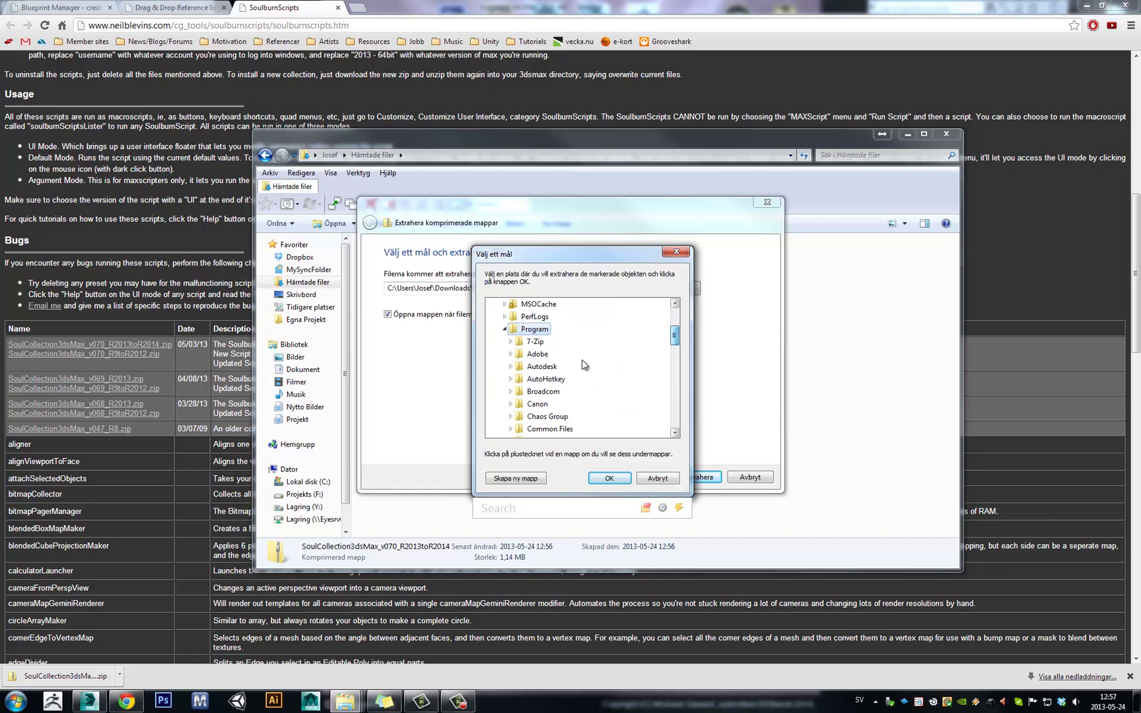
click(583, 367)
scroll(583, 369, up, 1)
scroll(677, 333, down, 2)
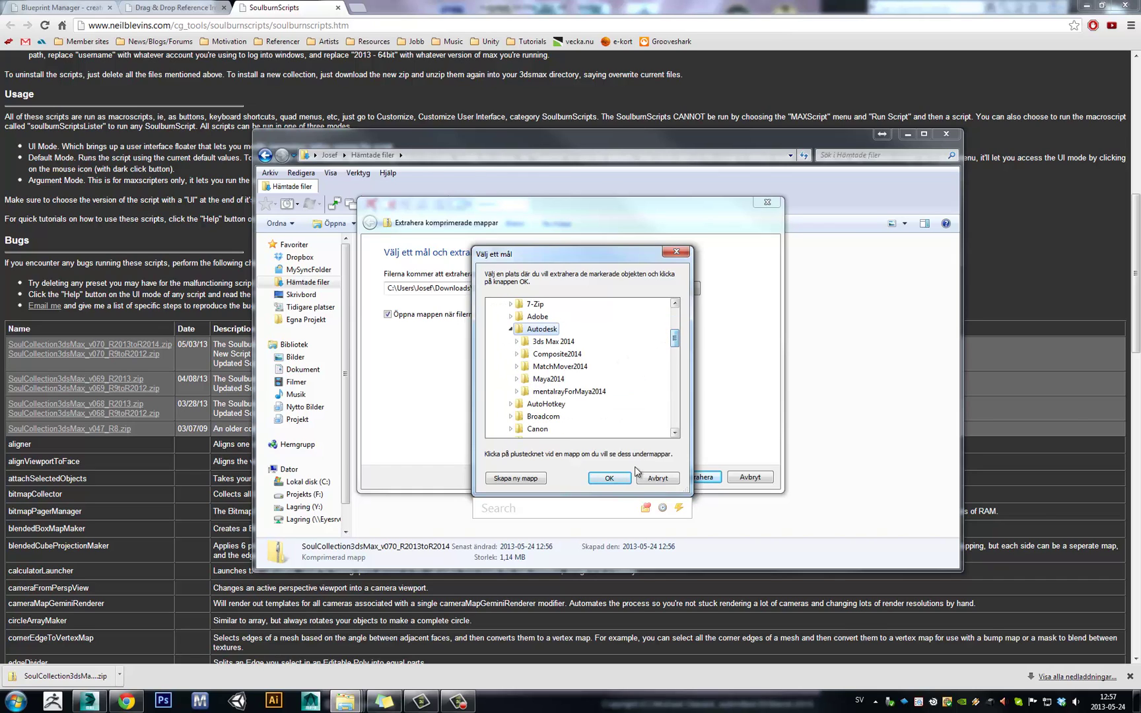
click(608, 477)
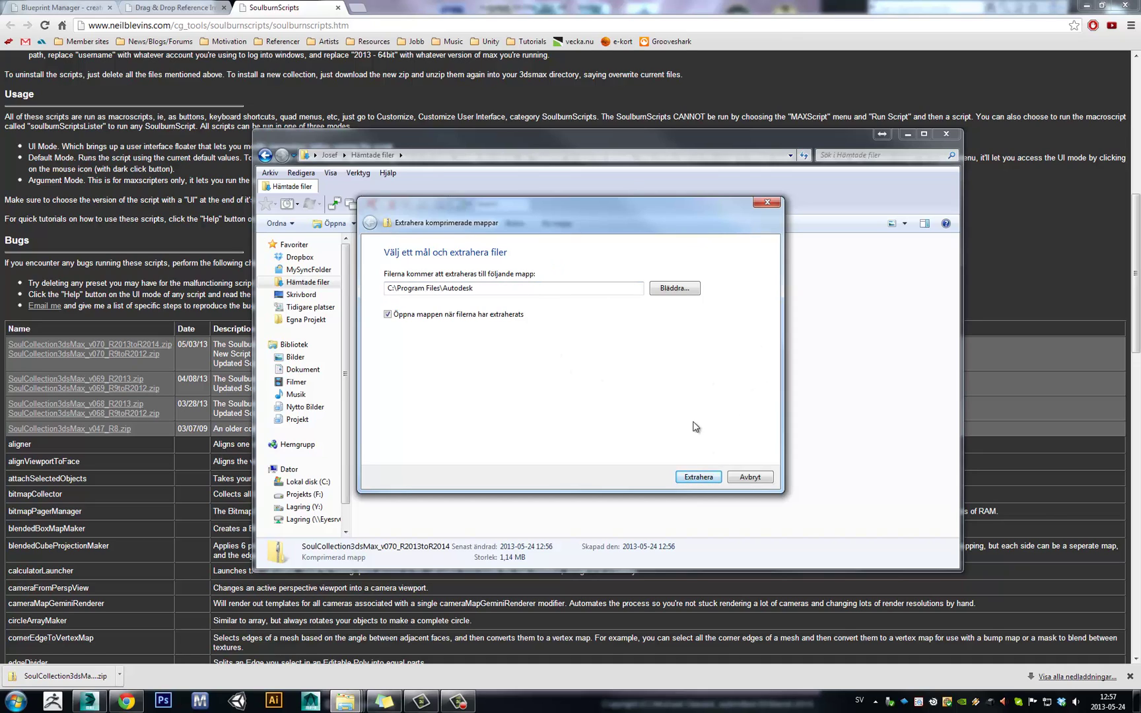
click(733, 477)
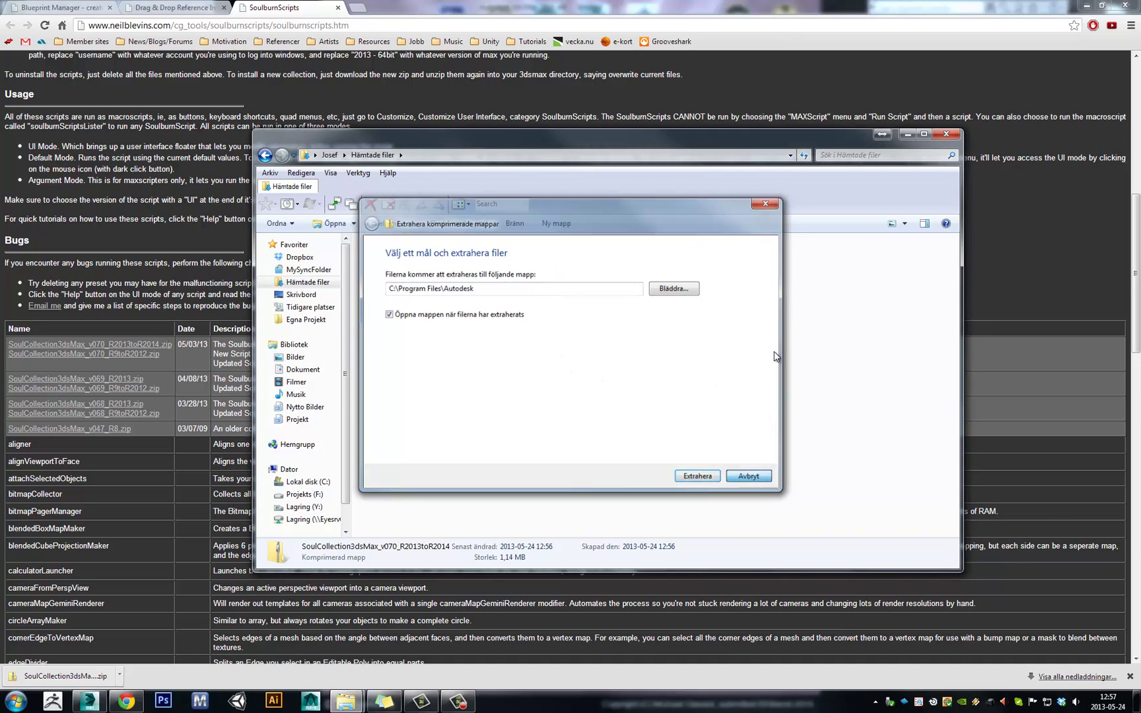
click(913, 133)
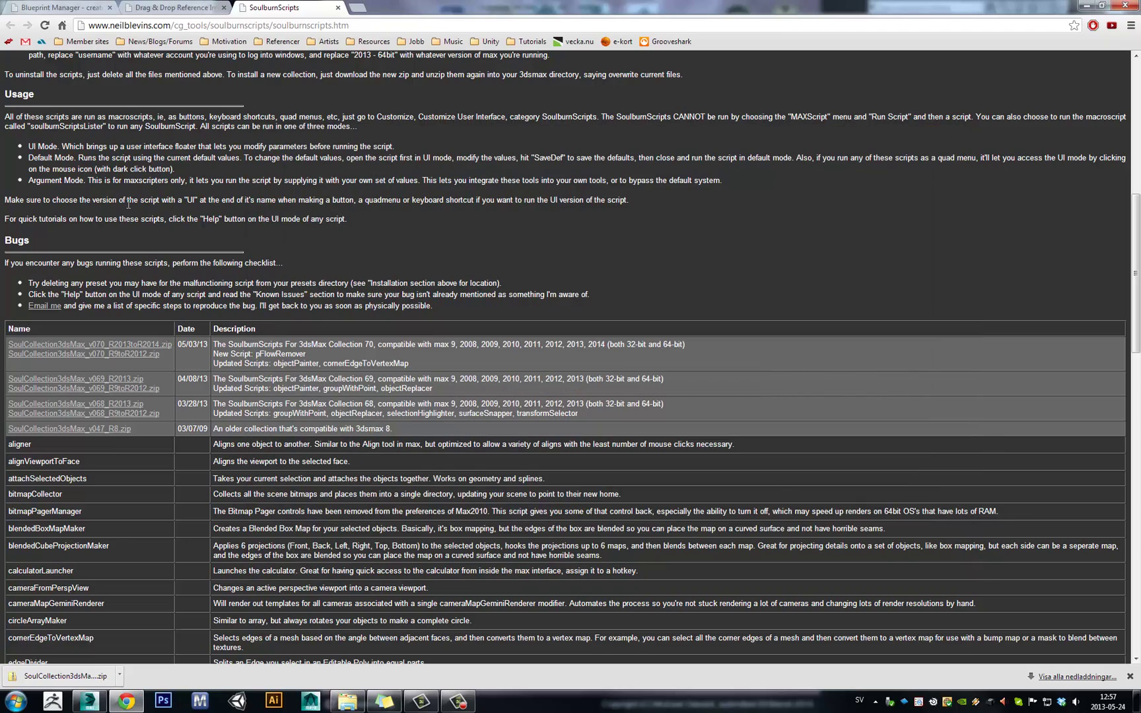
Review the SoulburnScripts installation notes and the ScriptSpot pages for Drag & Drop Reference Images and Blueprint Manager
drag(1136, 263, 1125, 128)
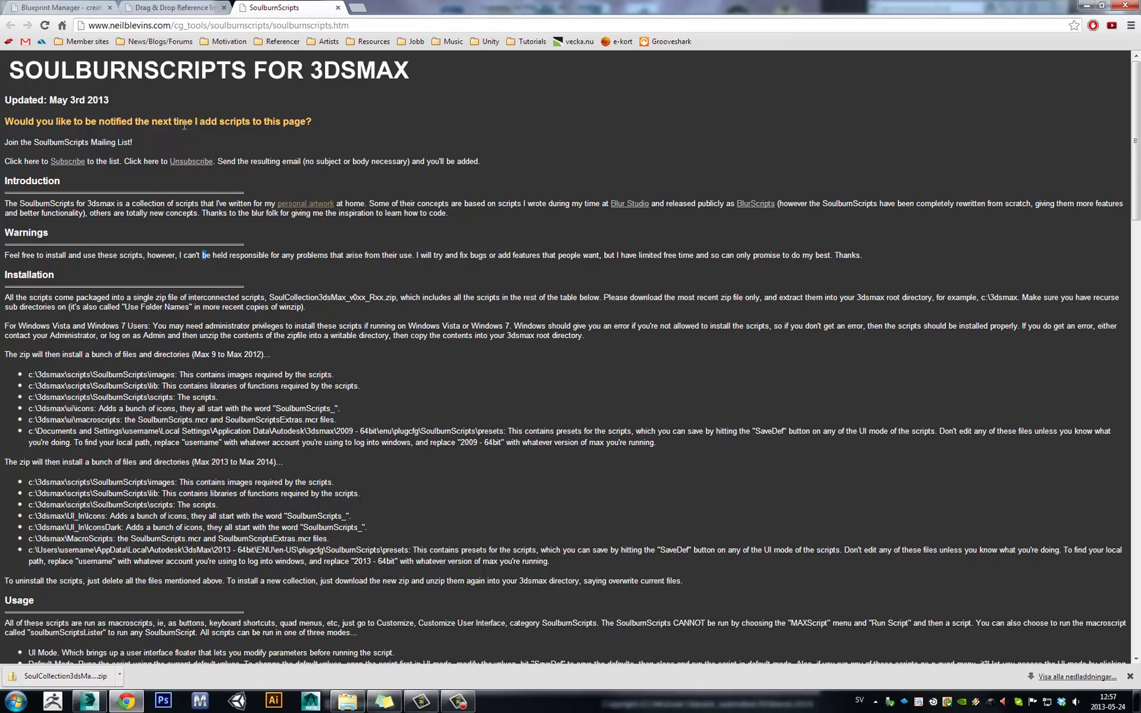
click(182, 9)
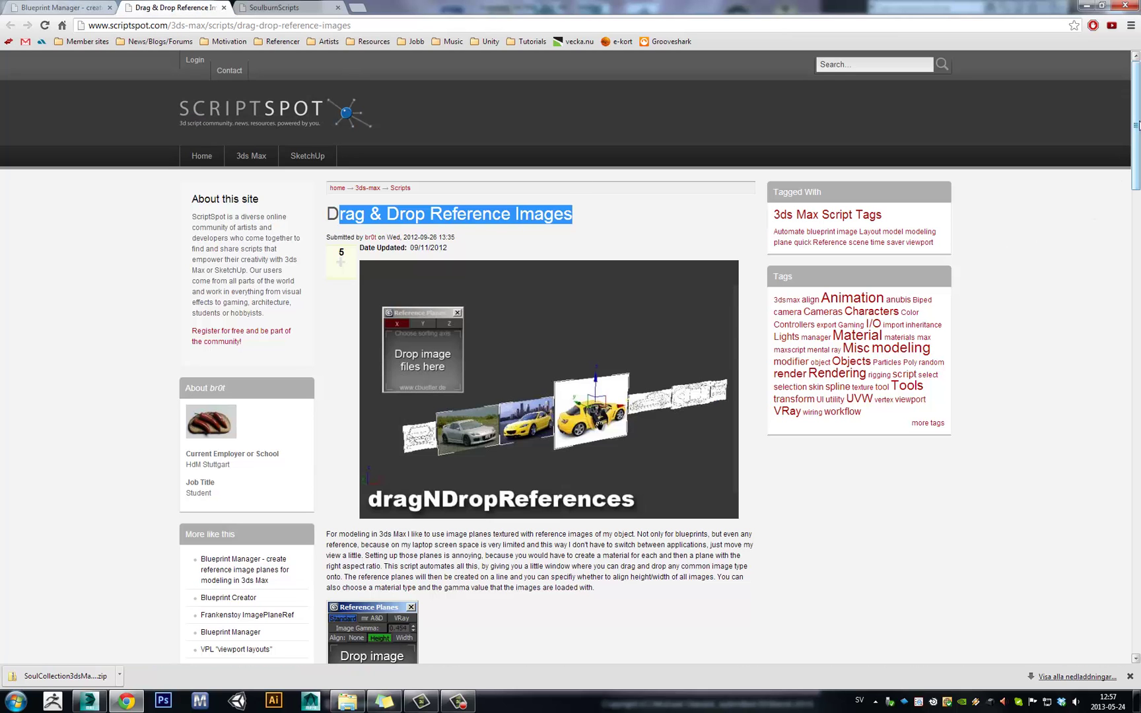
drag(1135, 138, 1097, 217)
scroll(1096, 237, down, 6)
mouse_move(416, 342)
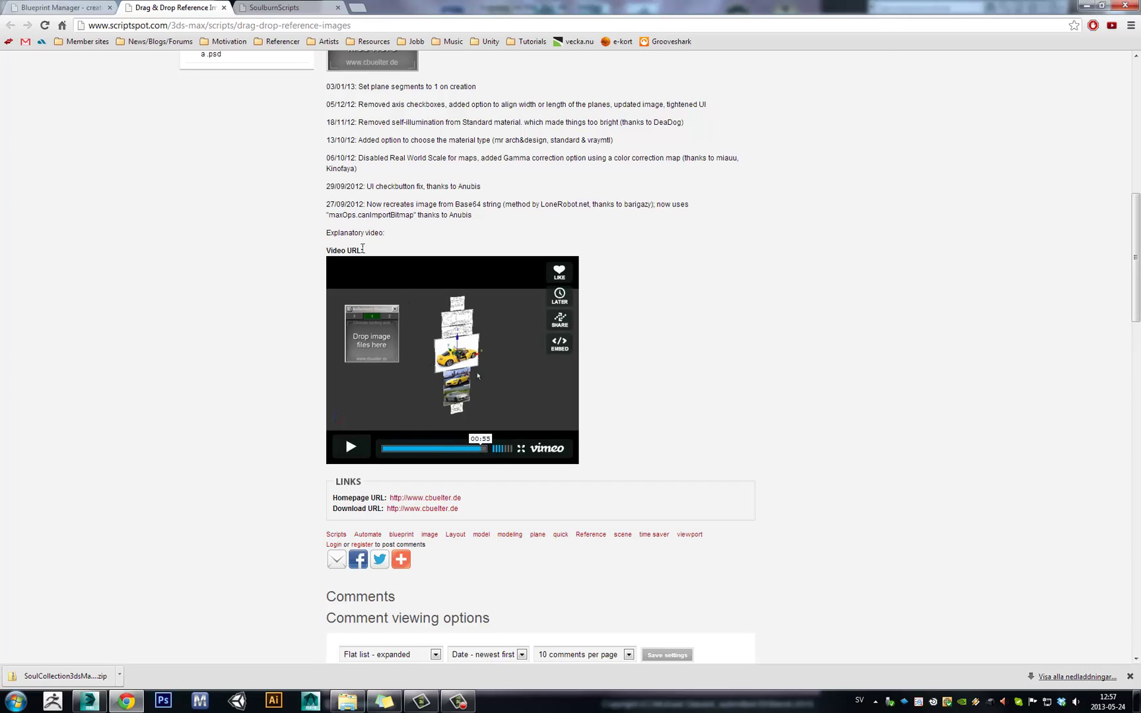
key(ctrl+shift+Tab)
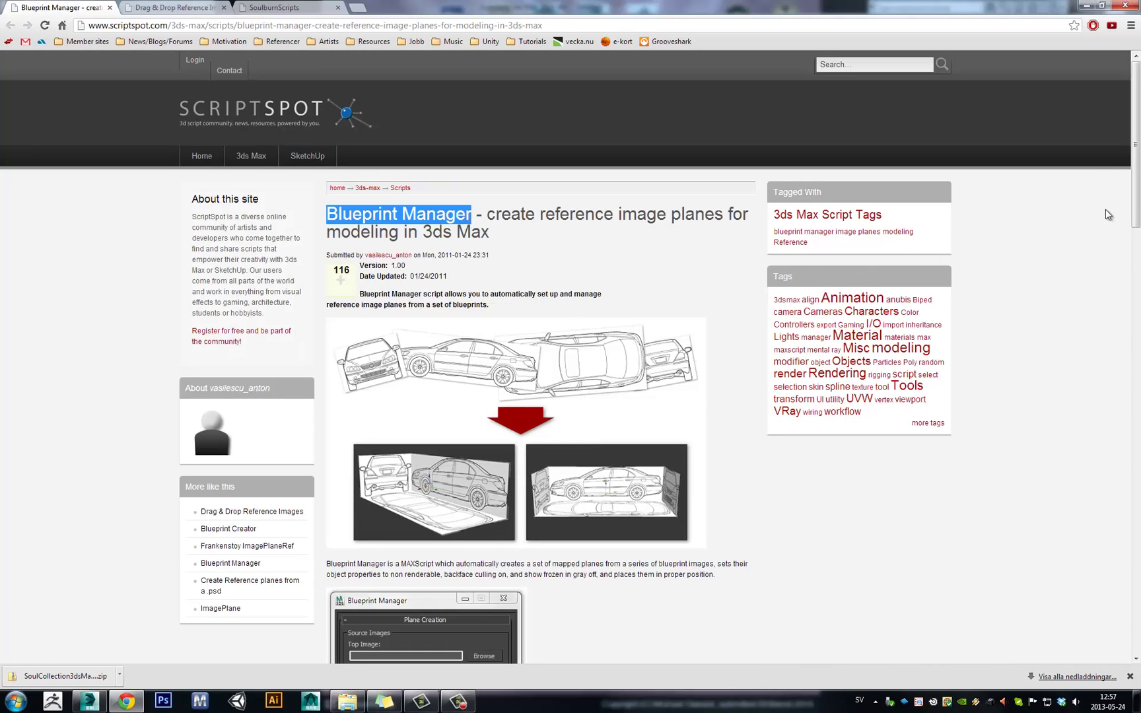
drag(1135, 198, 503, 313)
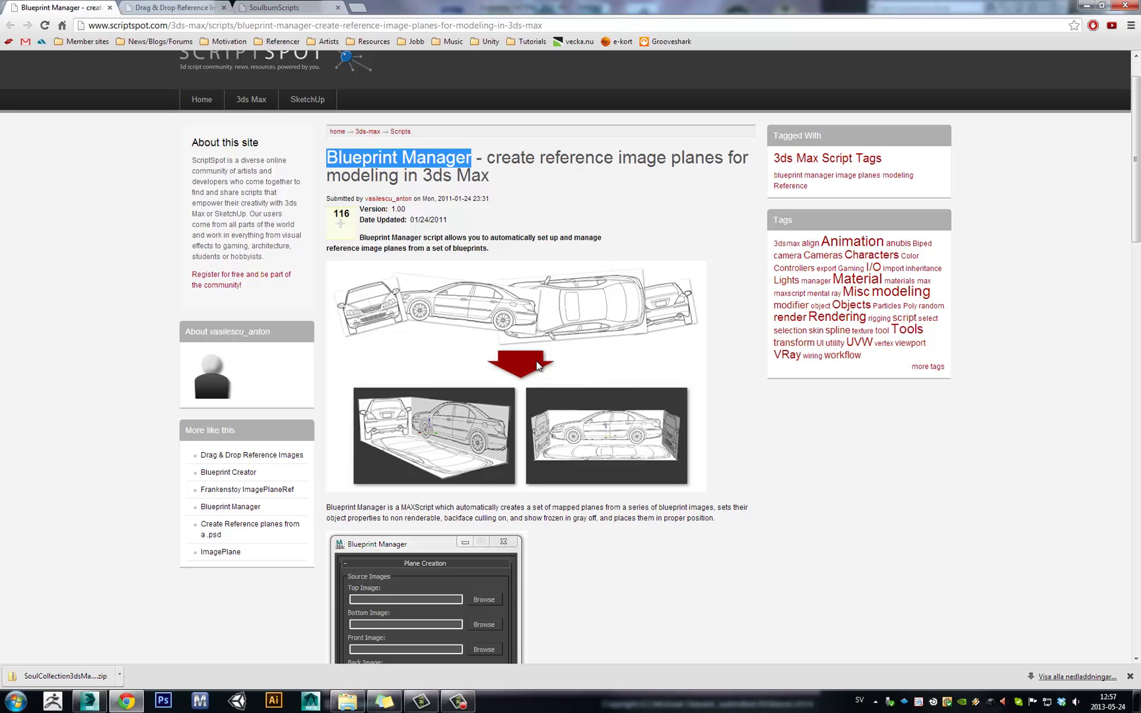
click(289, 8)
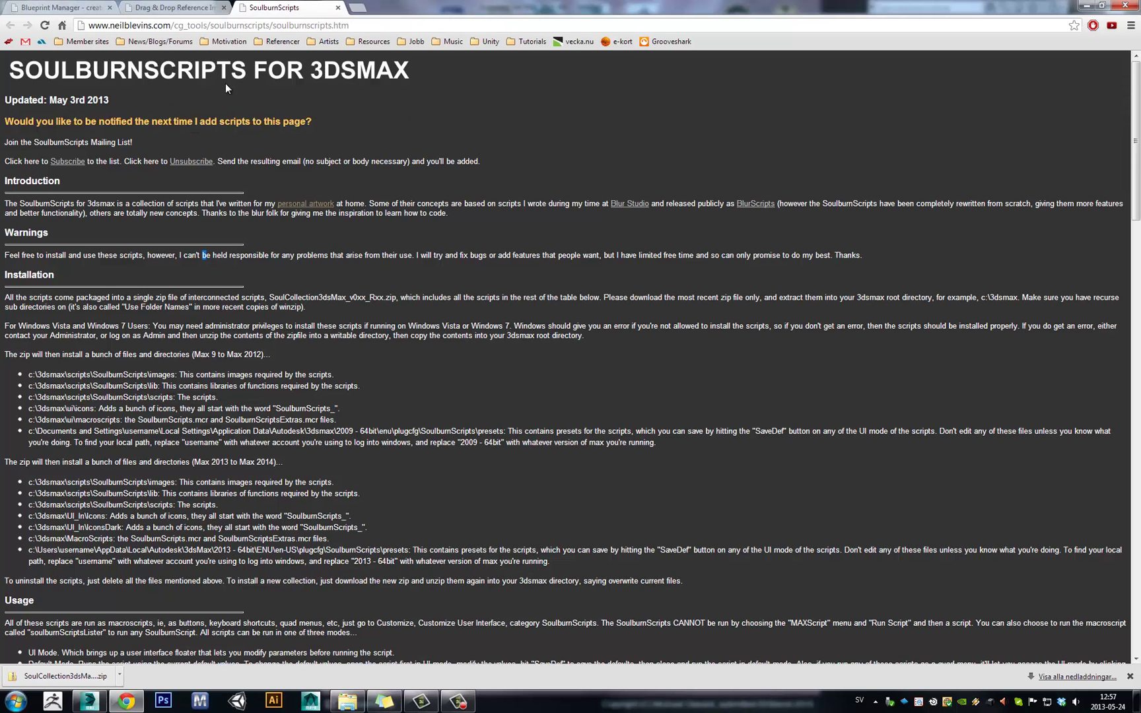
Switch to 3ds Max and close the session holding the knife reference scene to restart with an empty scene
click(1086, 9)
click(626, 197)
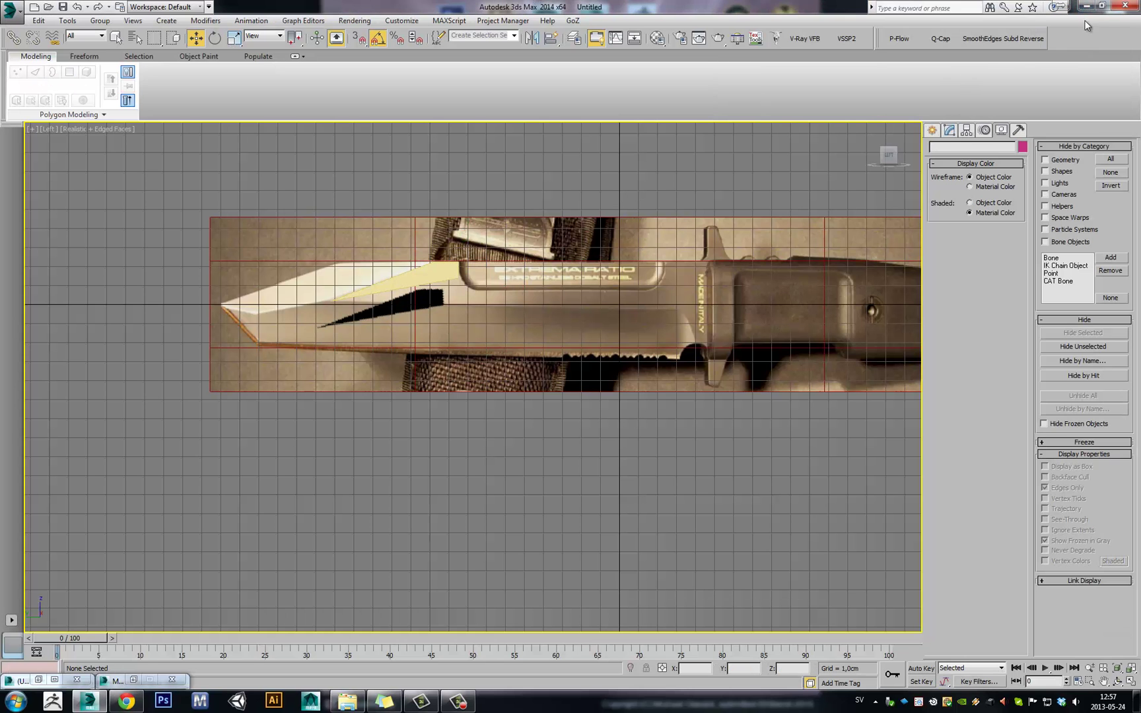
click(1125, 6)
click(568, 367)
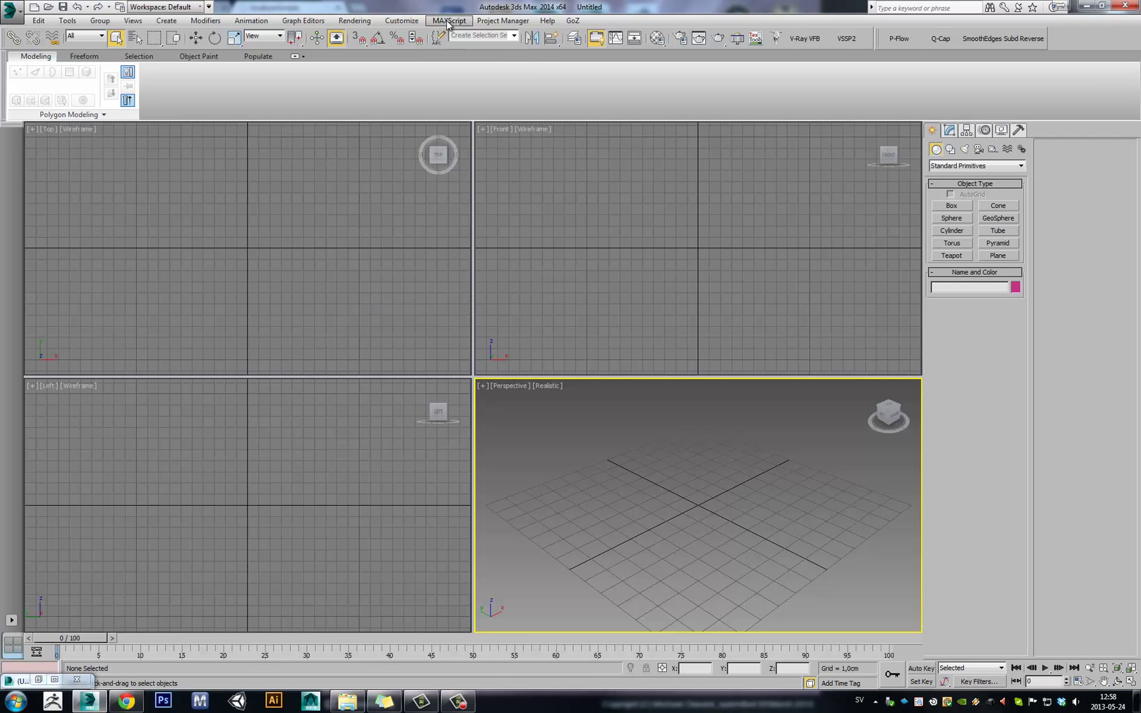
Open the toolbar customization settings and list the actions of the SoulburnScripts category
click(396, 21)
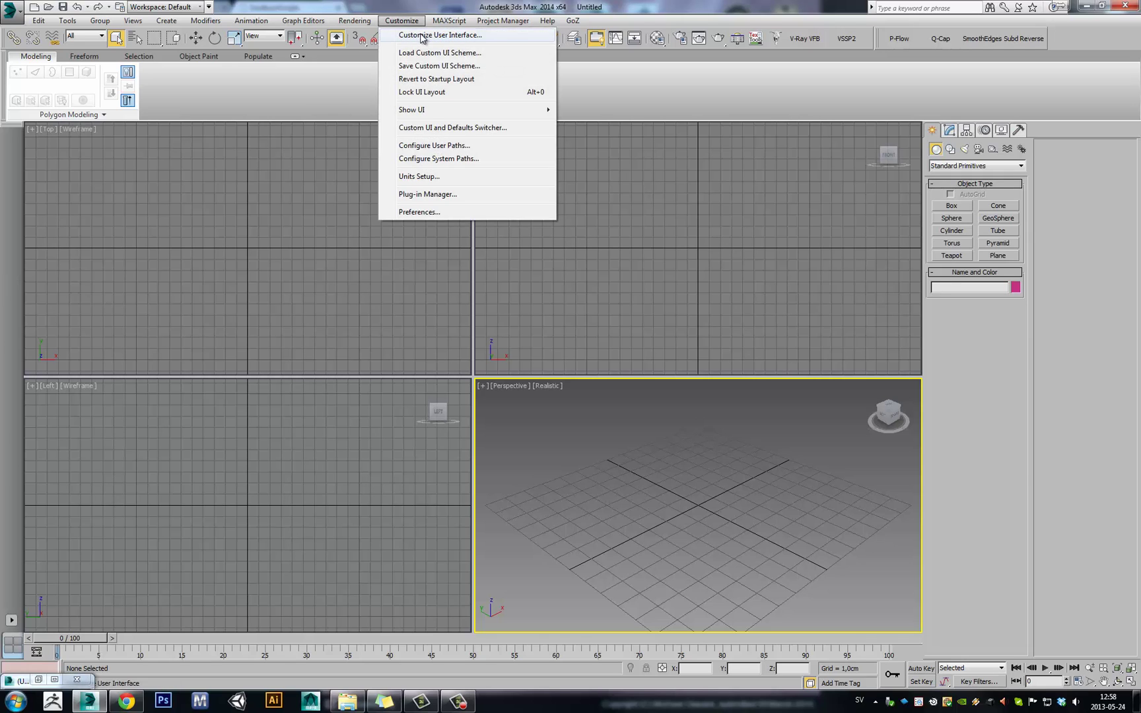
click(421, 37)
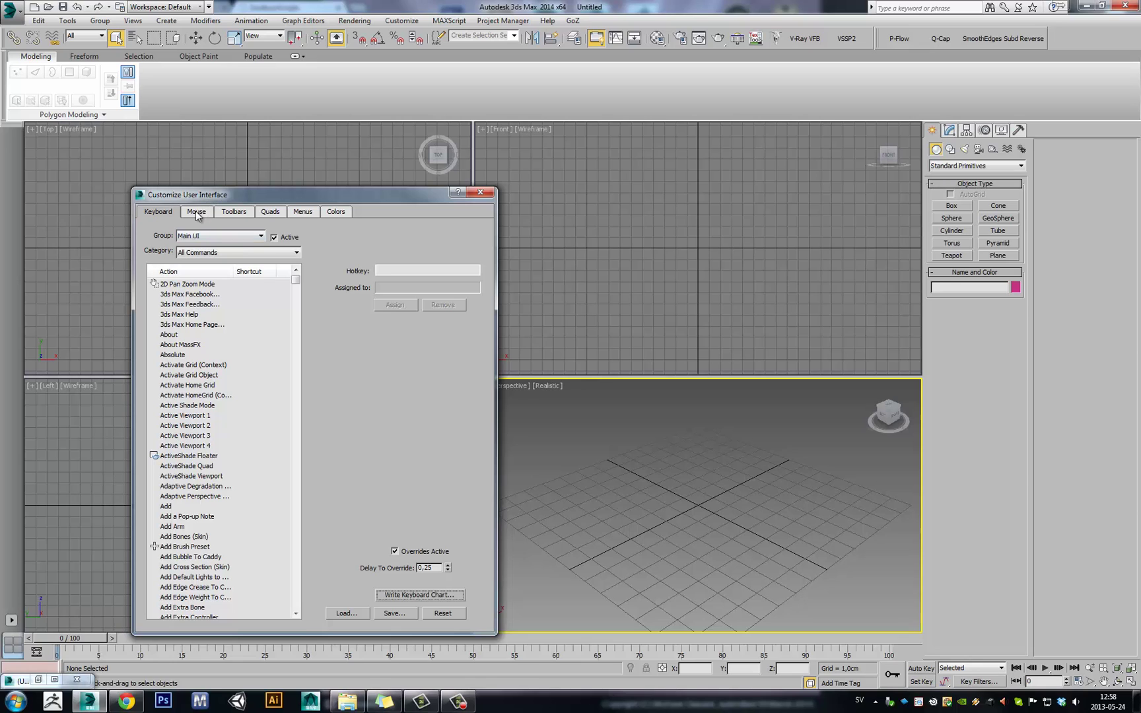
click(232, 212)
click(297, 252)
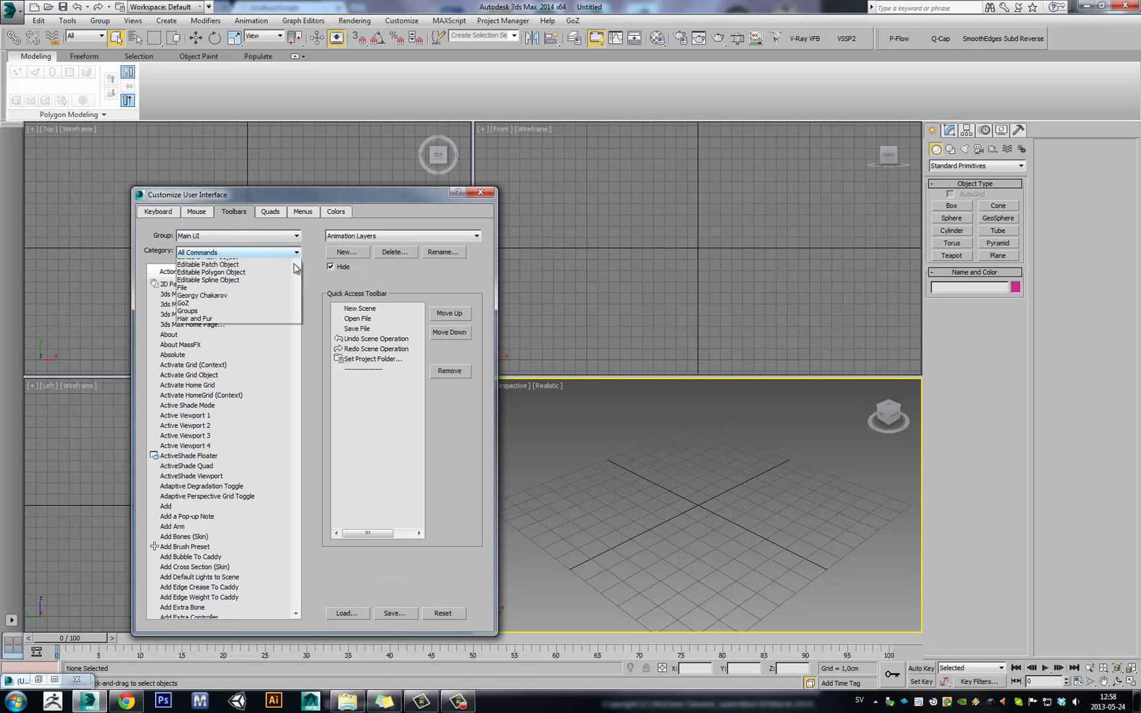
drag(296, 293, 302, 422)
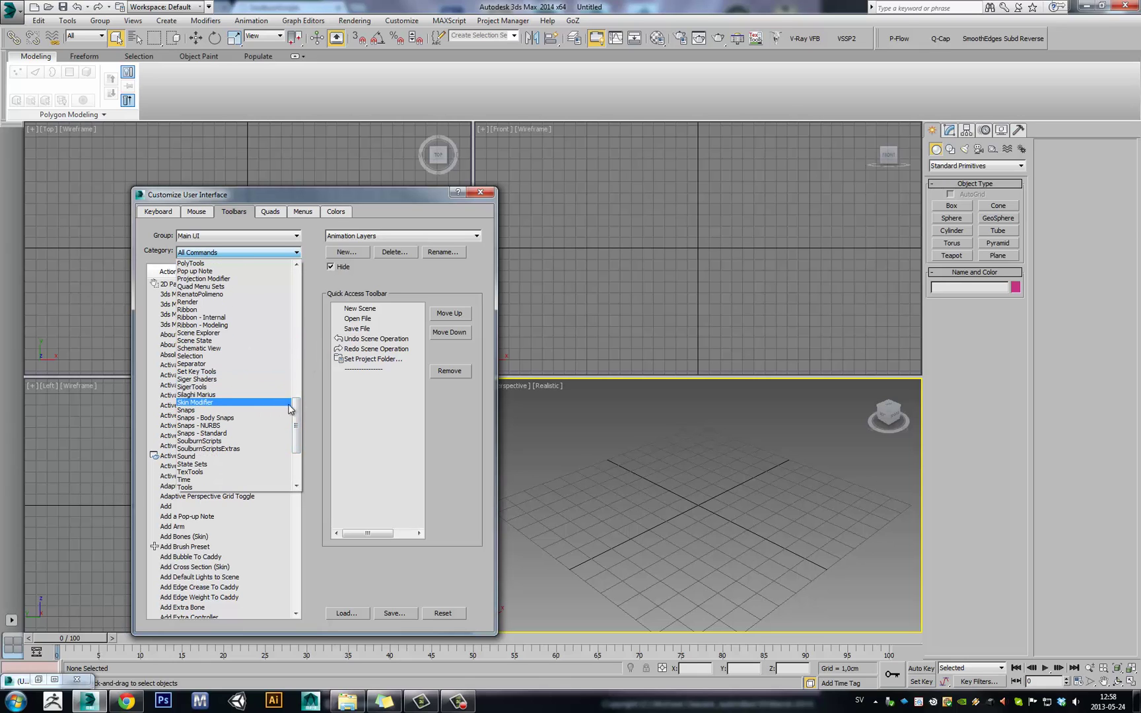
scroll(291, 414, down, 2)
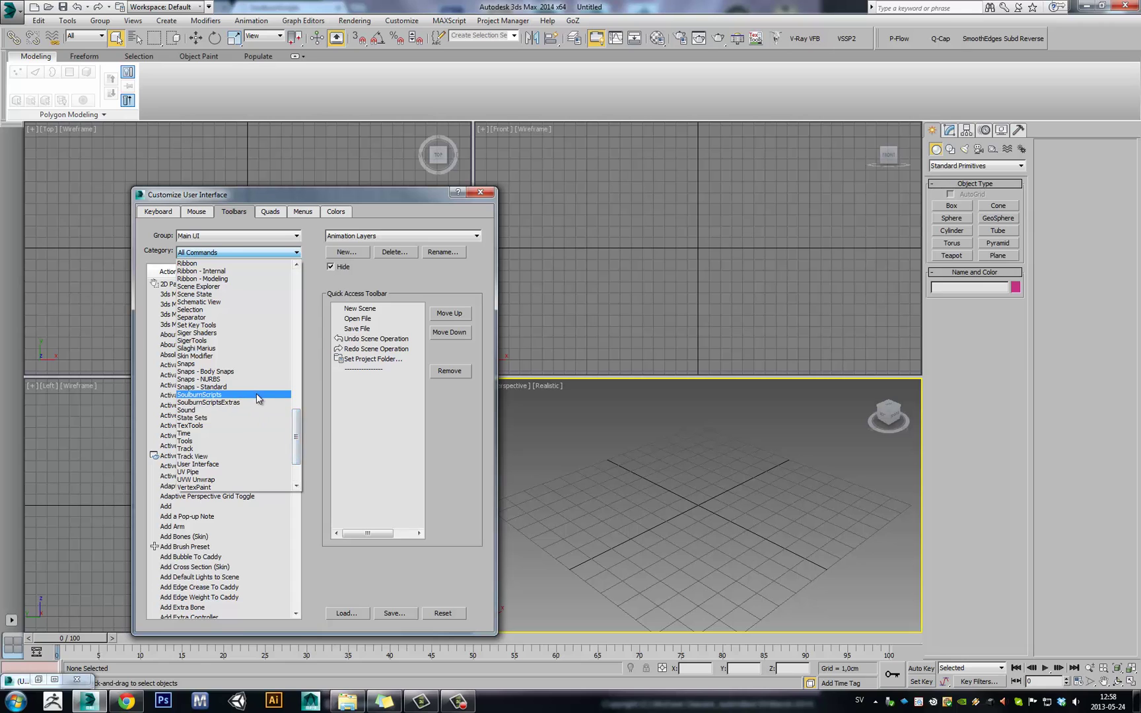
click(258, 398)
Add the soulburnScriptsListerUI action to the main toolbar beside SmoothEdges Subd Reverse, and close the customization dialog
drag(296, 315, 307, 480)
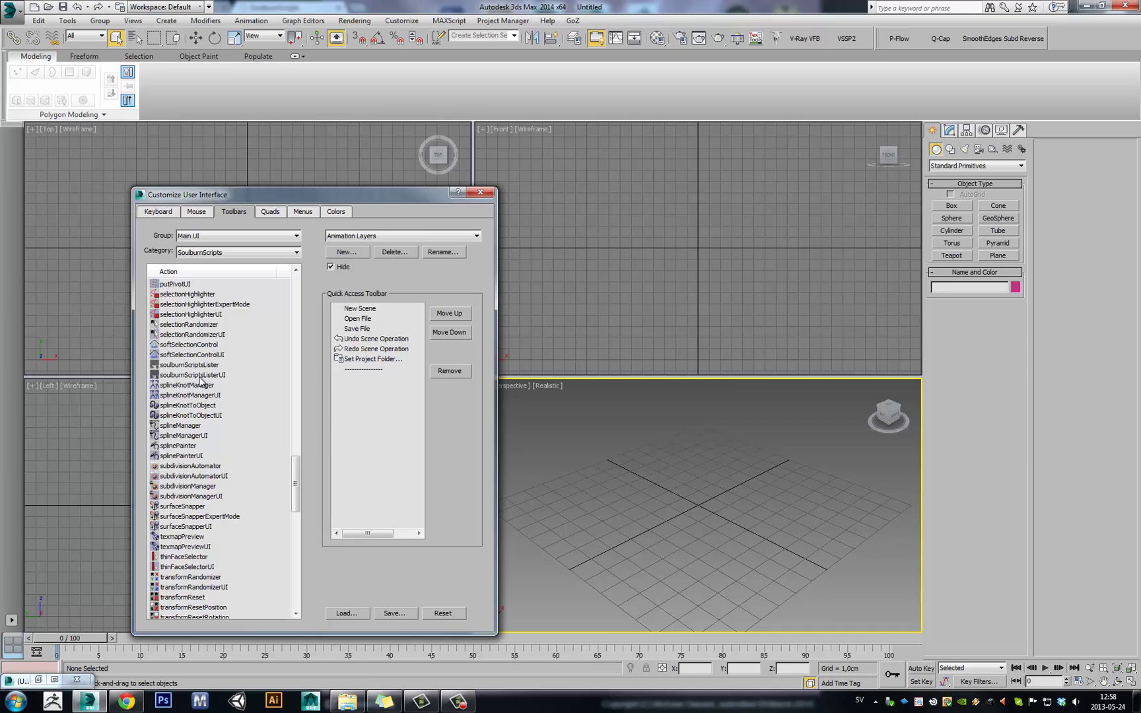
click(201, 376)
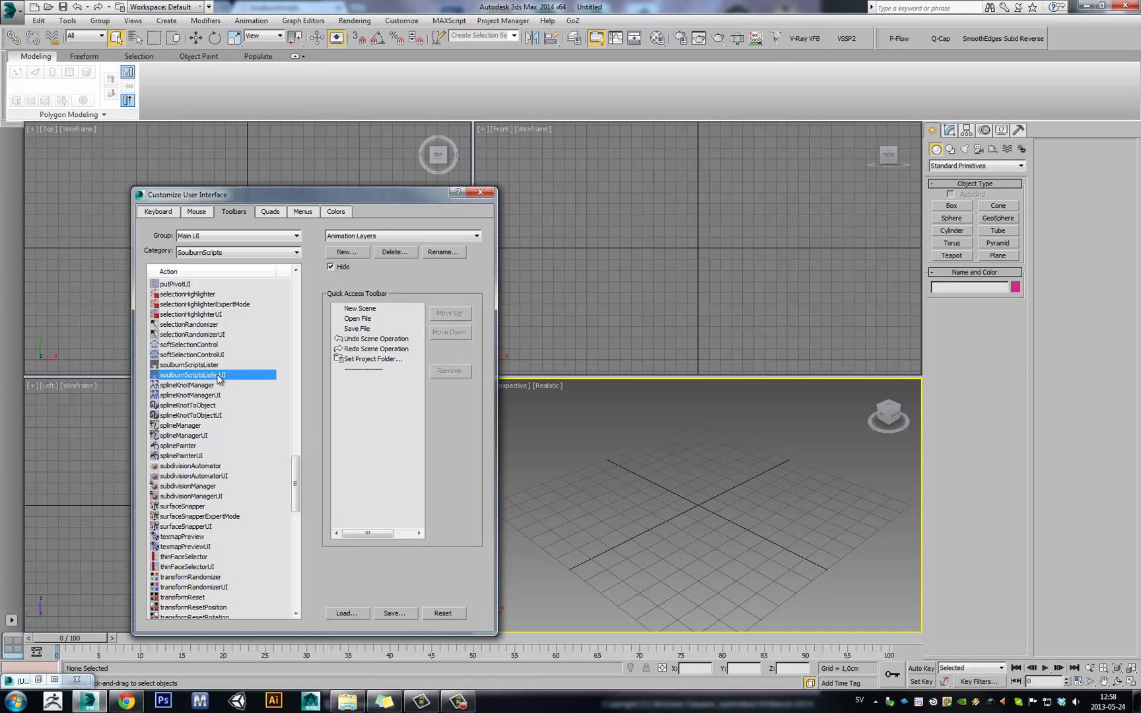
drag(219, 377, 1050, 39)
click(483, 193)
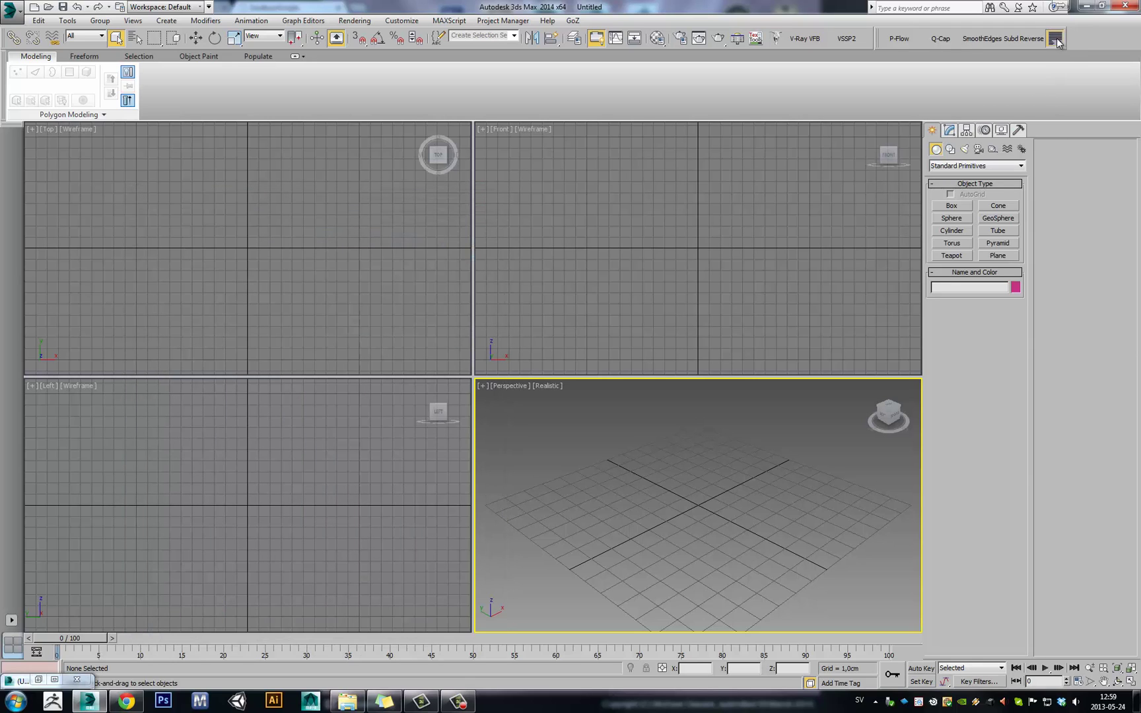
Launch soulburnScriptsLister, run imagePlaneMaker as UI, and place its window clear of the lister
click(1055, 40)
drag(321, 247, 382, 178)
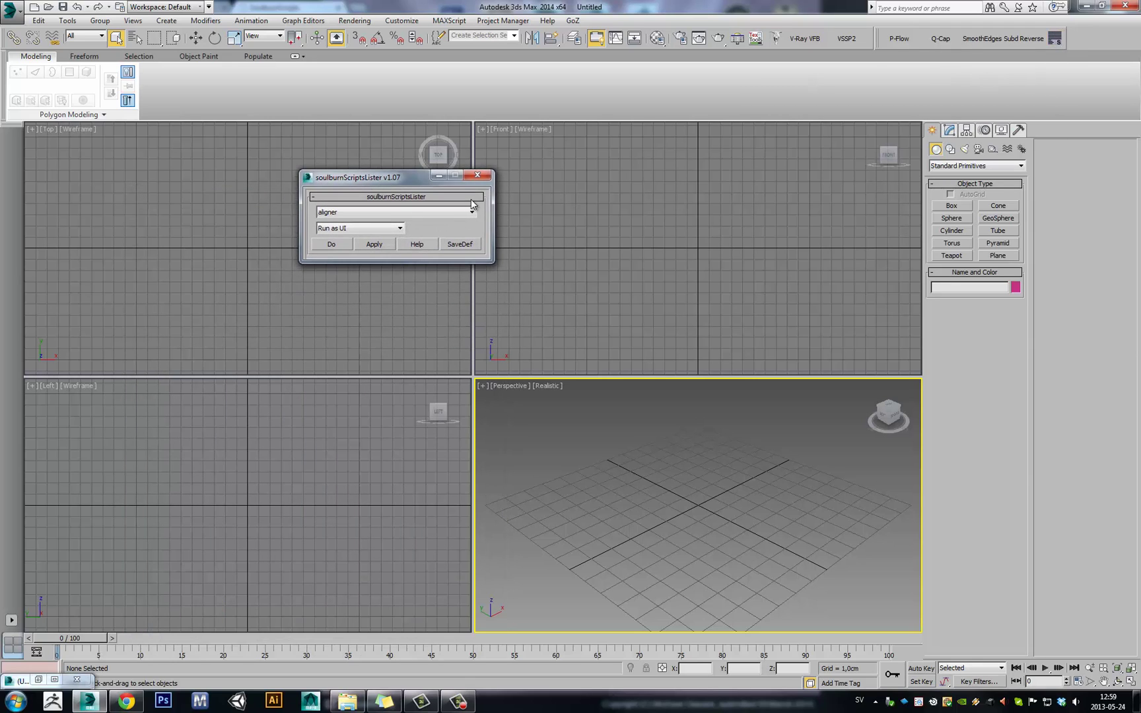
click(470, 211)
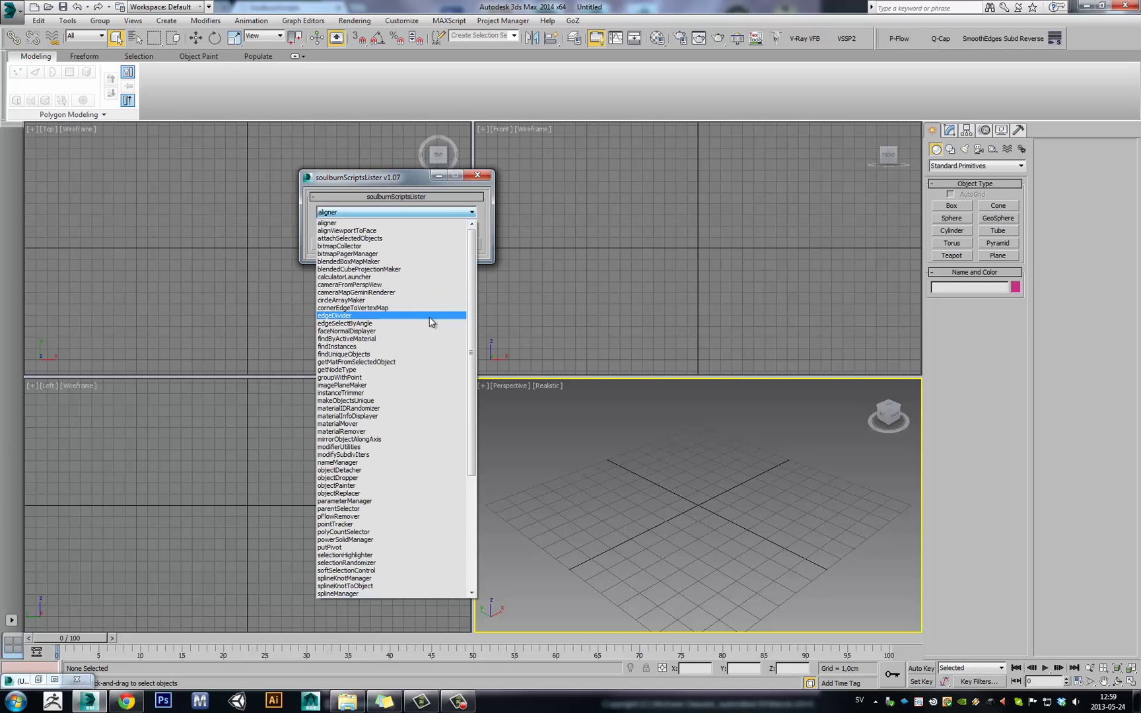
click(379, 386)
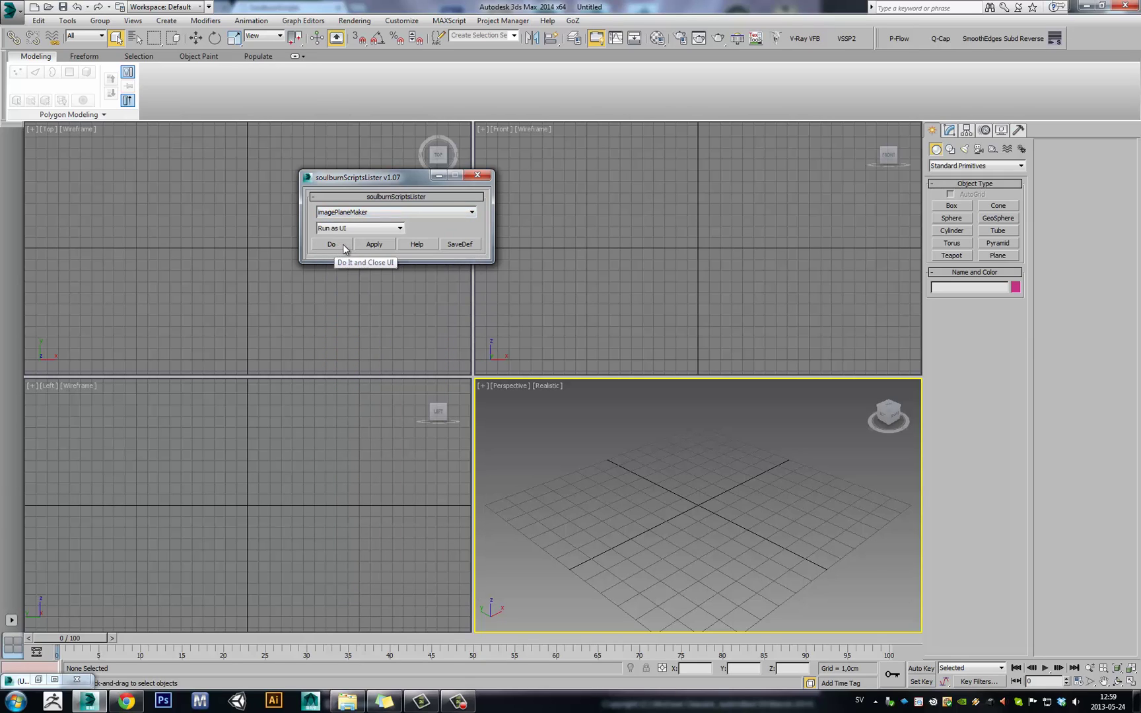
click(374, 244)
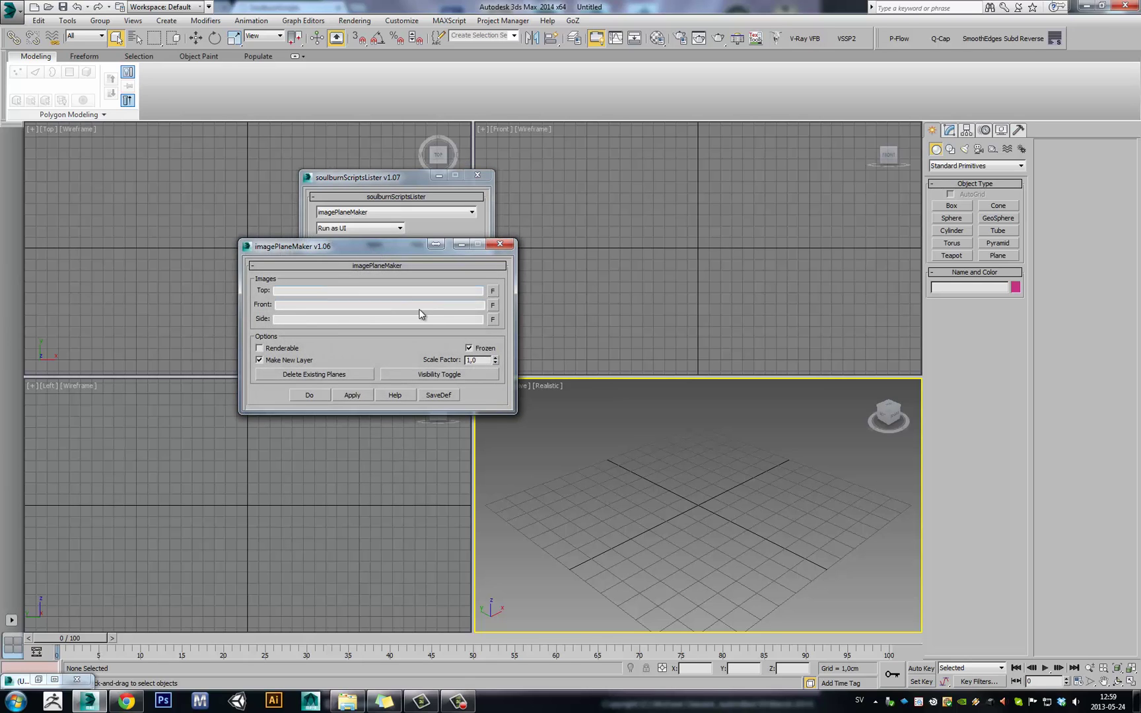
drag(432, 245, 786, 155)
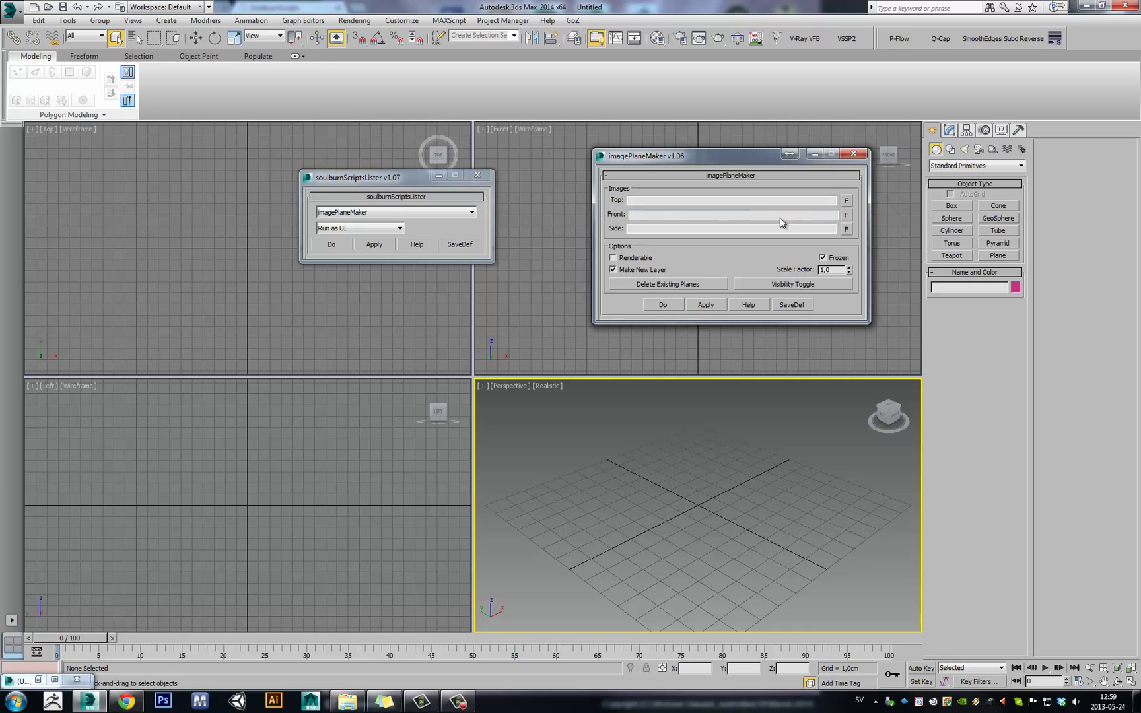
Load extrema-ratio-fulcrum ref.jpg from the Knife folder as the Side image in imagePlaneMaker
click(846, 230)
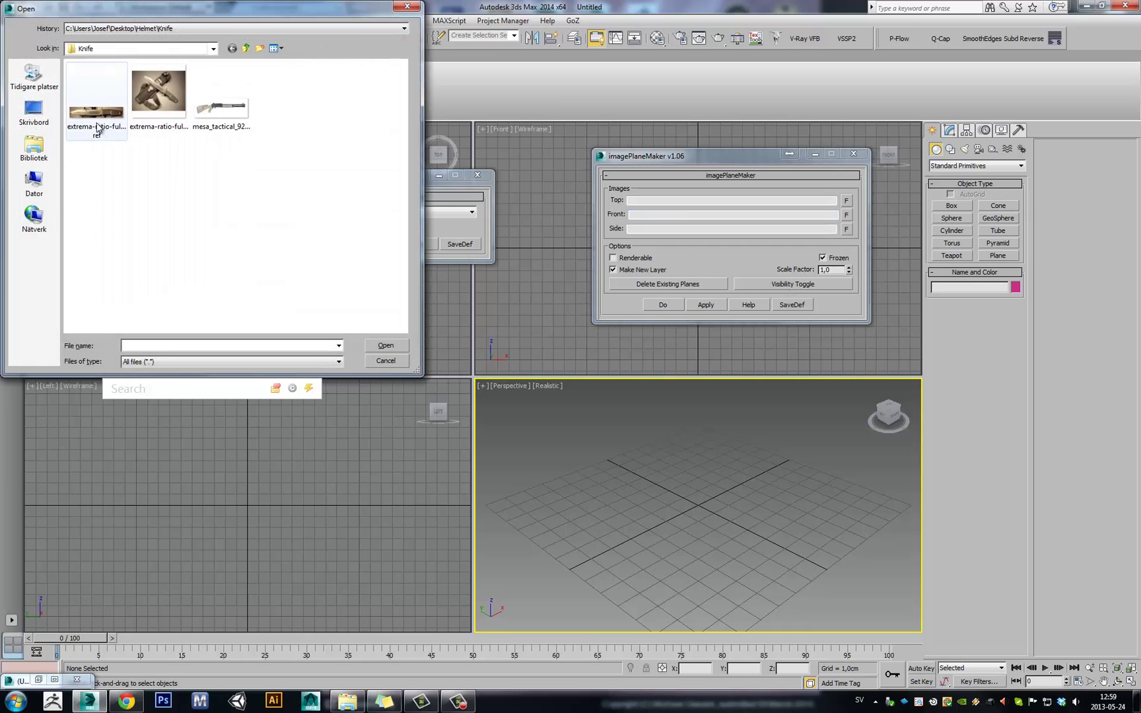
click(87, 104)
double_click(91, 110)
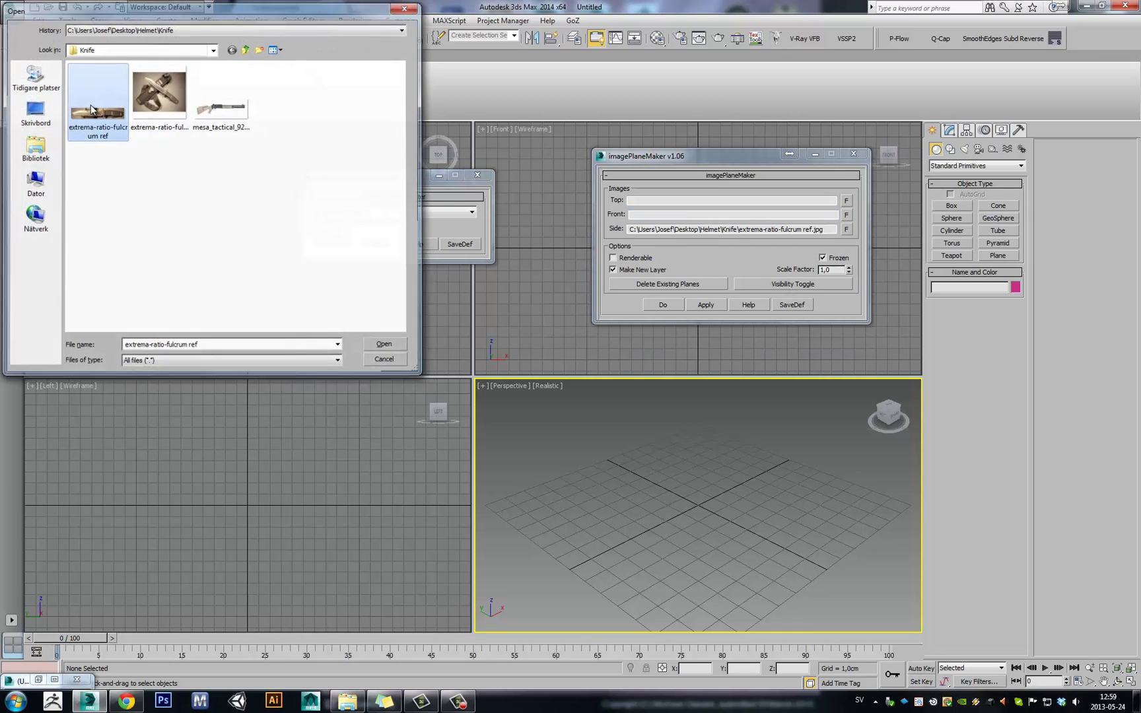
Load mesa_tactical_92740_02.jpg from the Knife folder as the Top image in imagePlaneMaker and generate the image planes
click(847, 202)
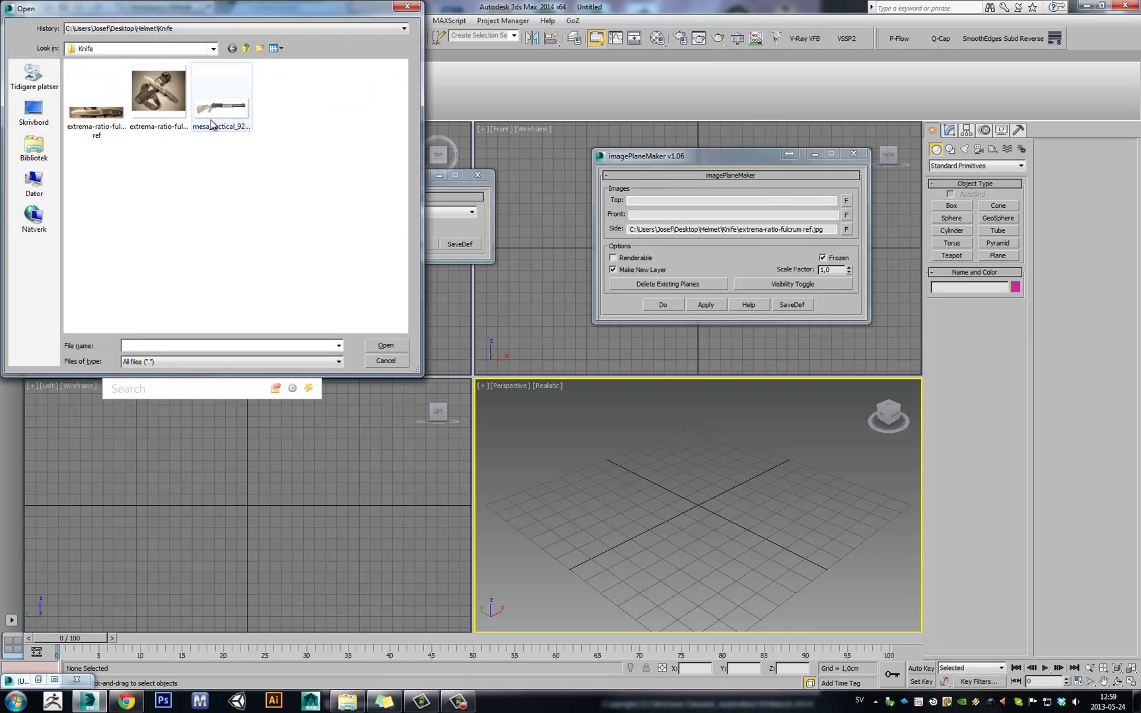
double_click(221, 114)
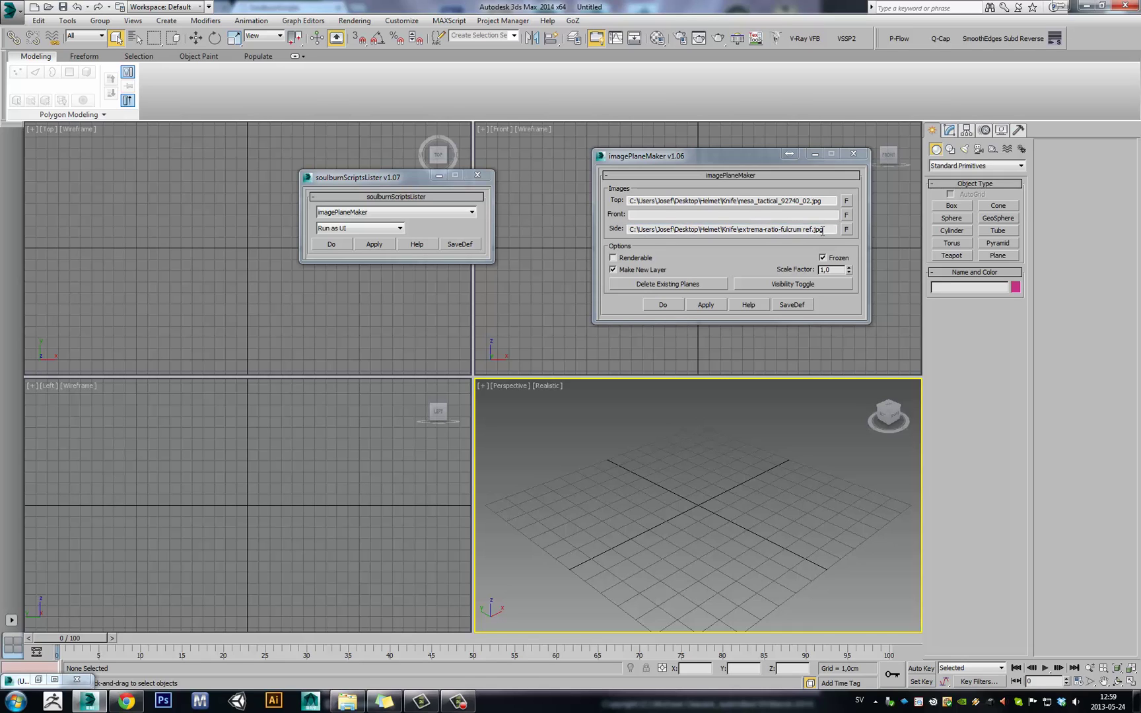
drag(822, 231, 628, 233)
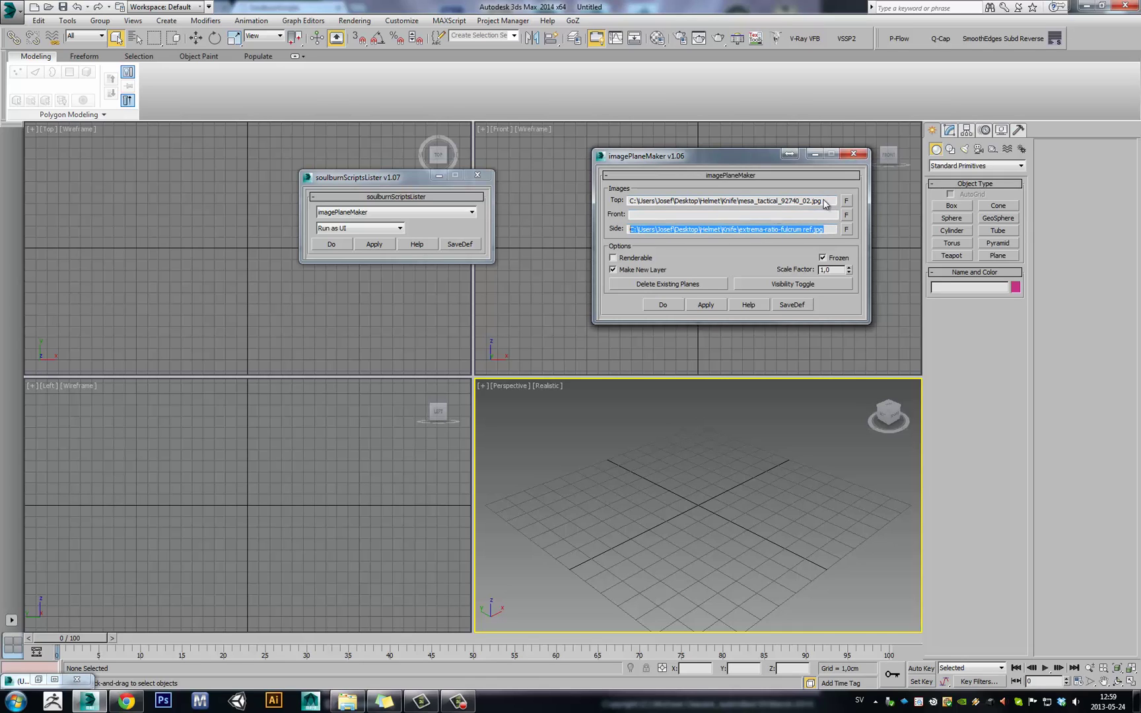
click(706, 305)
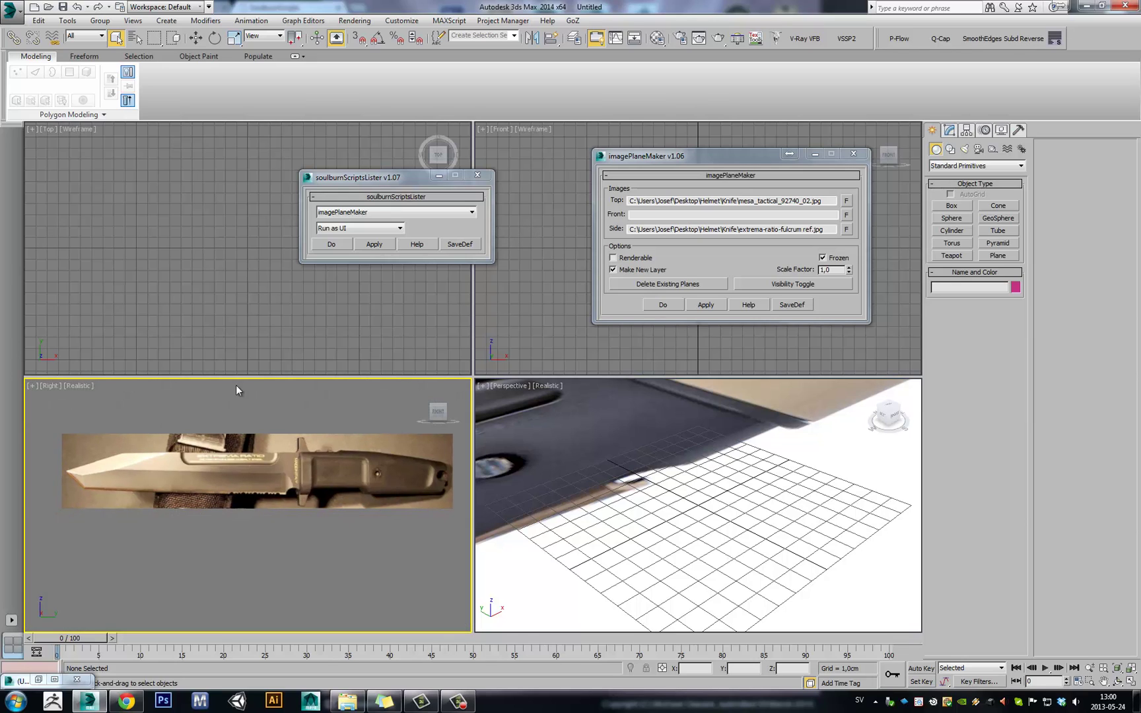
click(558, 270)
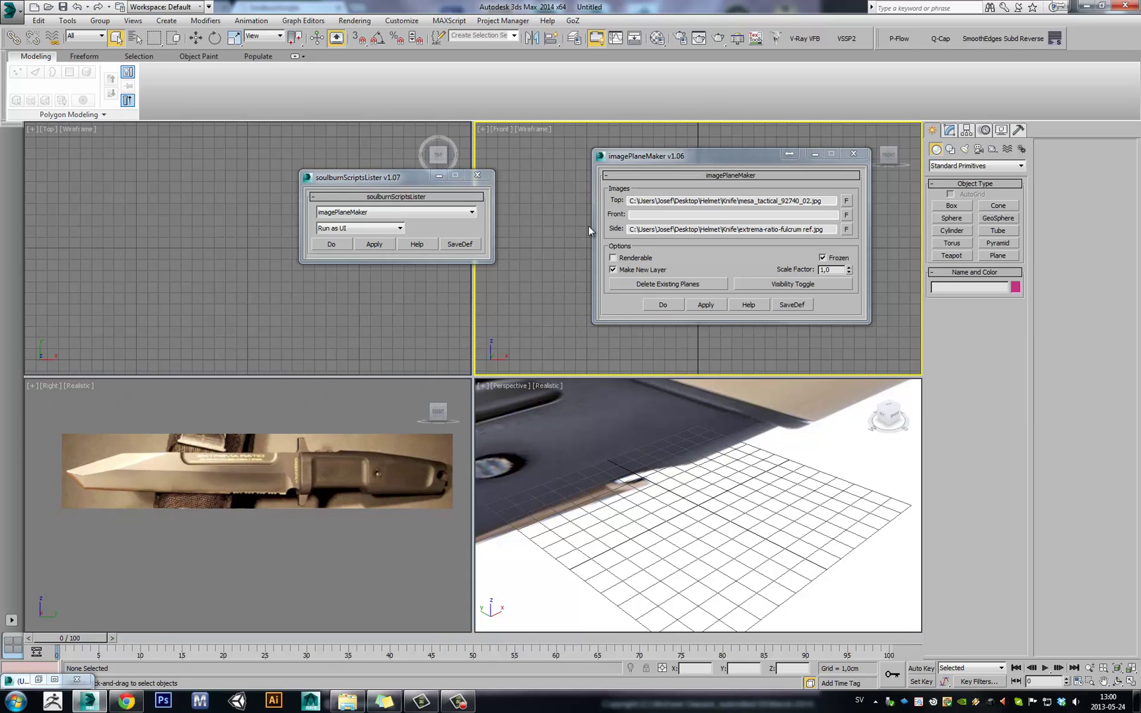
click(663, 305)
click(706, 304)
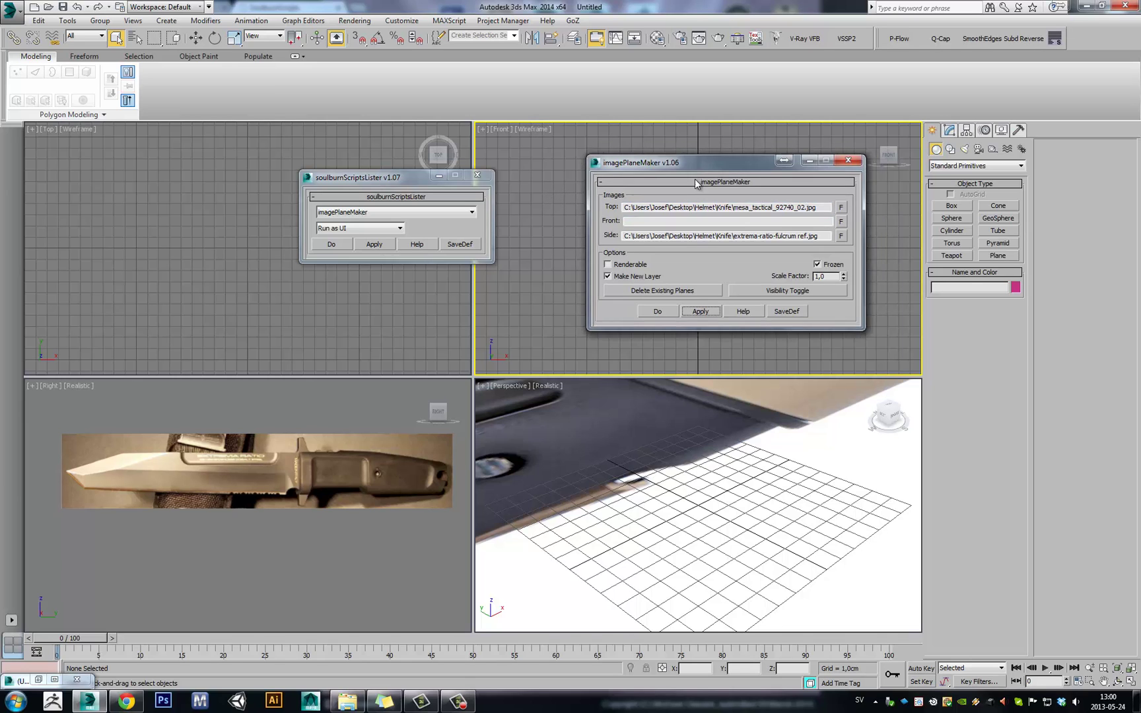
Switch the Front viewport to a Top view in realistic shading with edged faces, and close both script windows
click(502, 130)
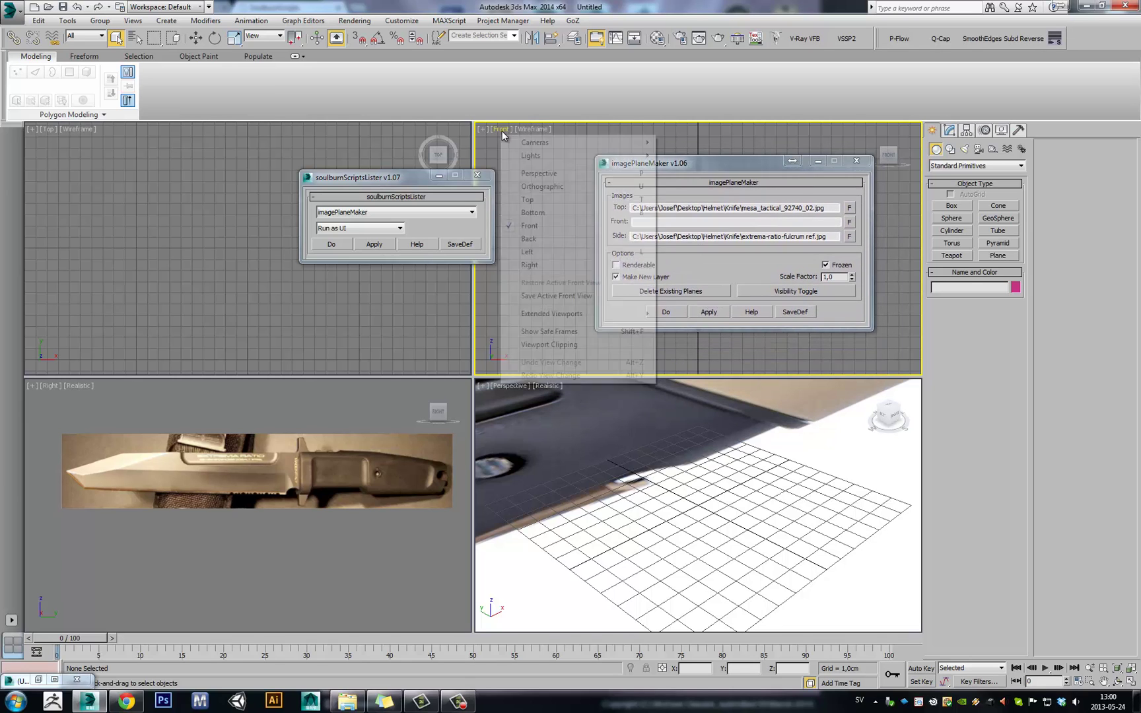
click(538, 200)
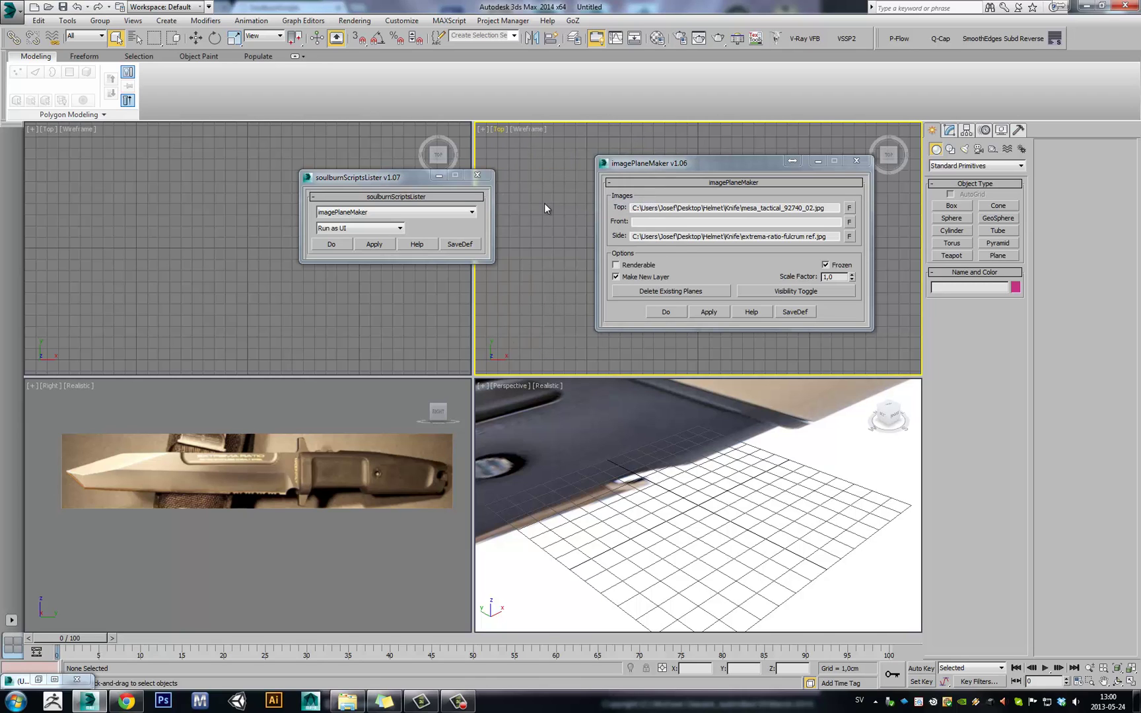
scroll(555, 247, down, 10)
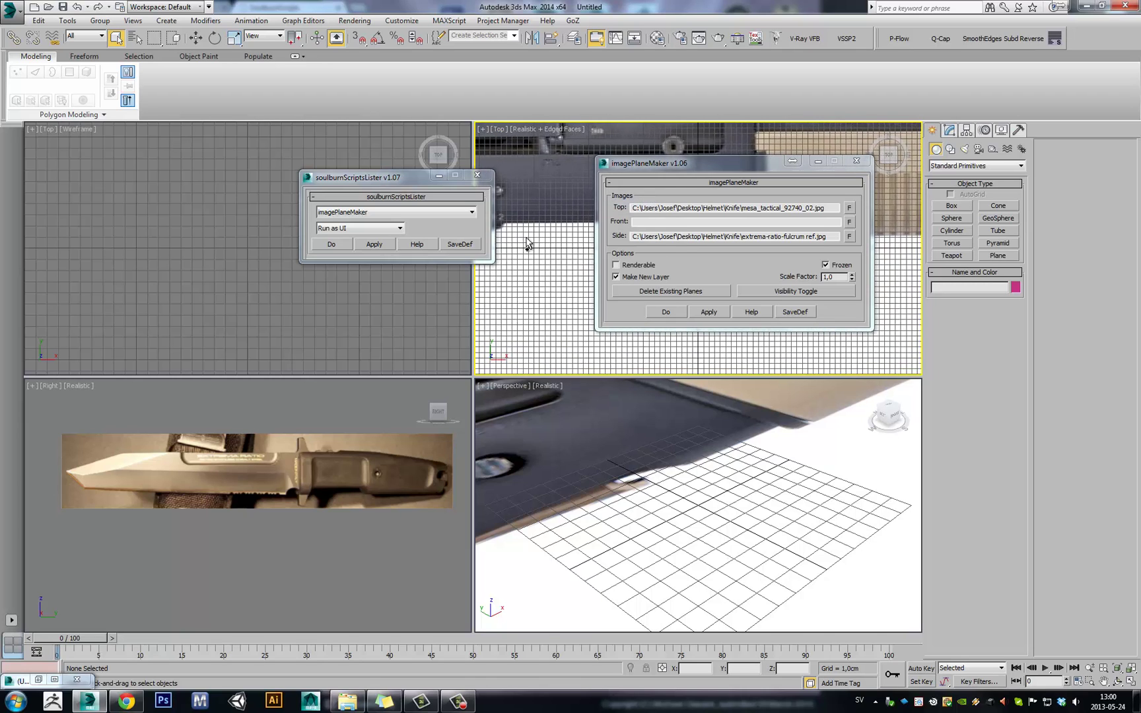
click(708, 312)
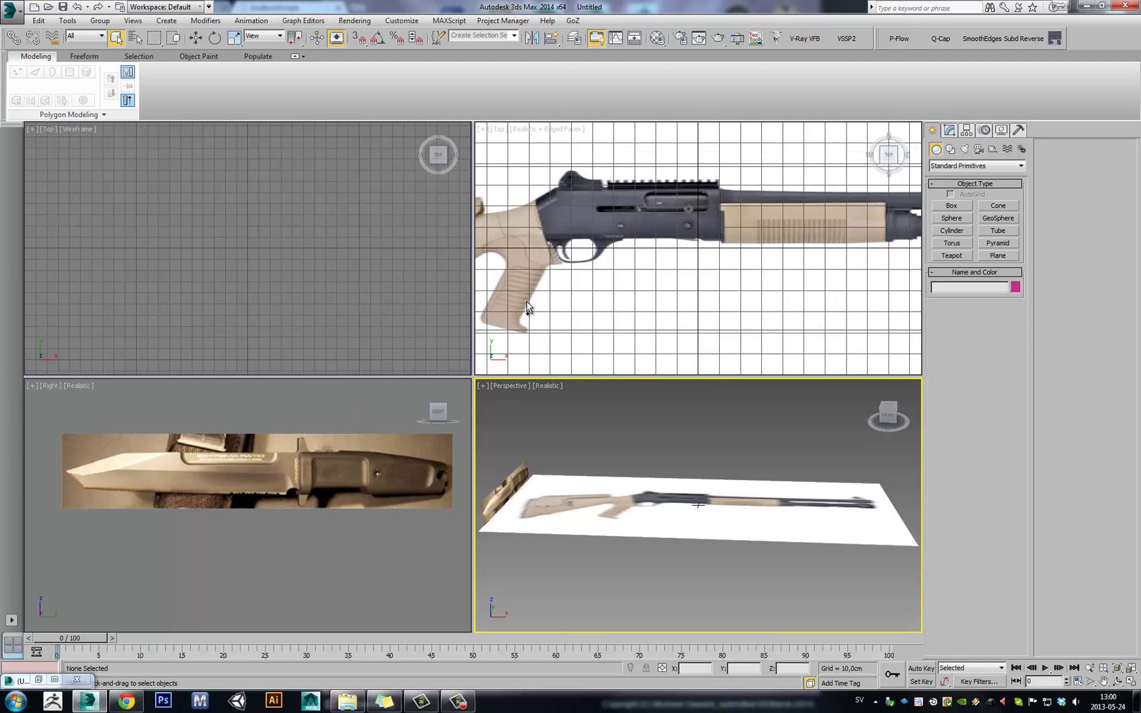
click(367, 395)
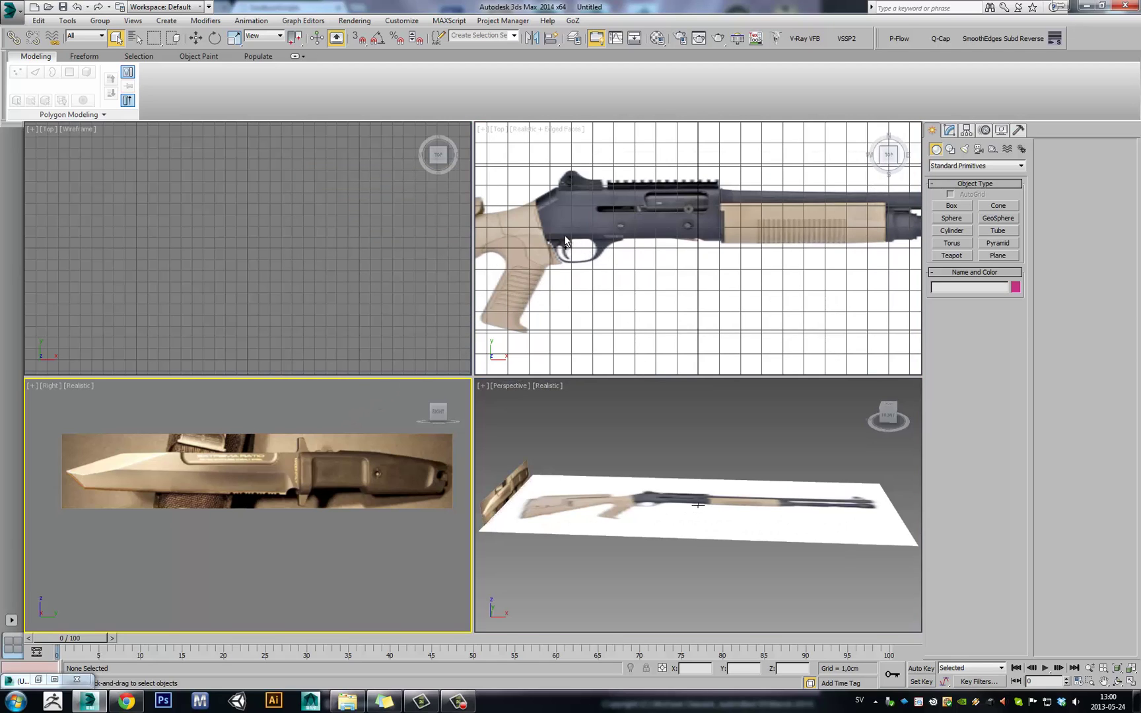
Examine the image quality of the shotgun reference plane in the Top viewport, from overview to receiver close-up
middle_drag(567, 239, 628, 234)
scroll(759, 247, down, 4)
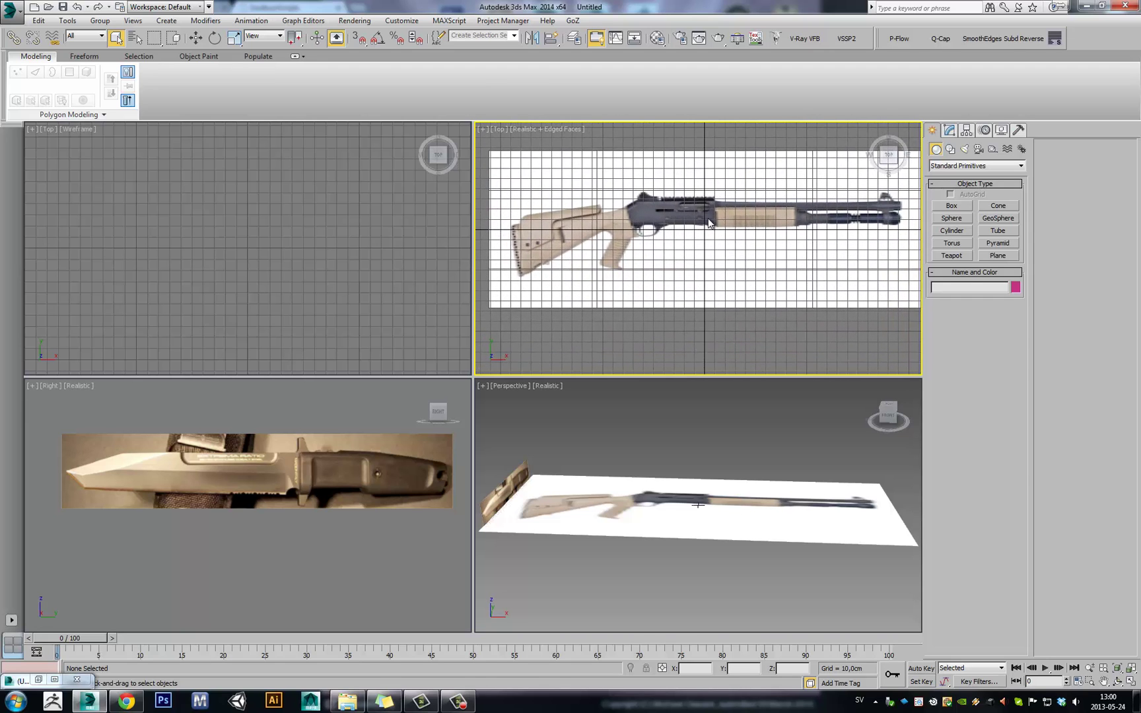
scroll(693, 222, up, 6)
middle_drag(719, 219, 712, 249)
scroll(712, 244, up, 8)
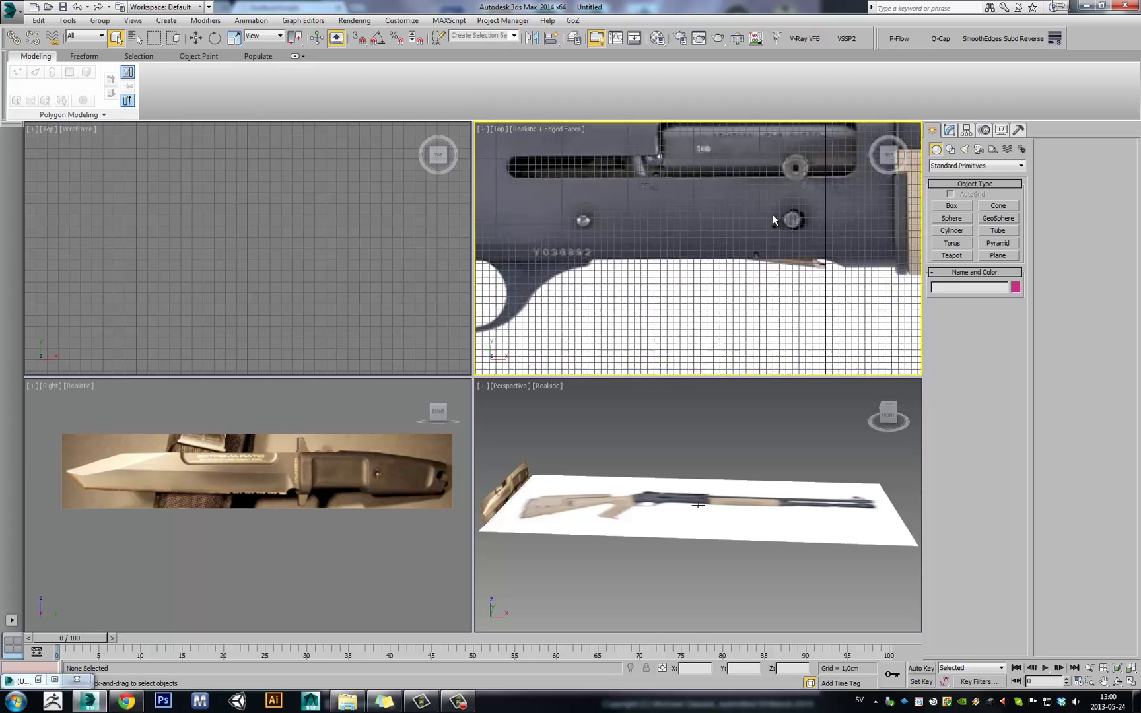
scroll(665, 249, down, 5)
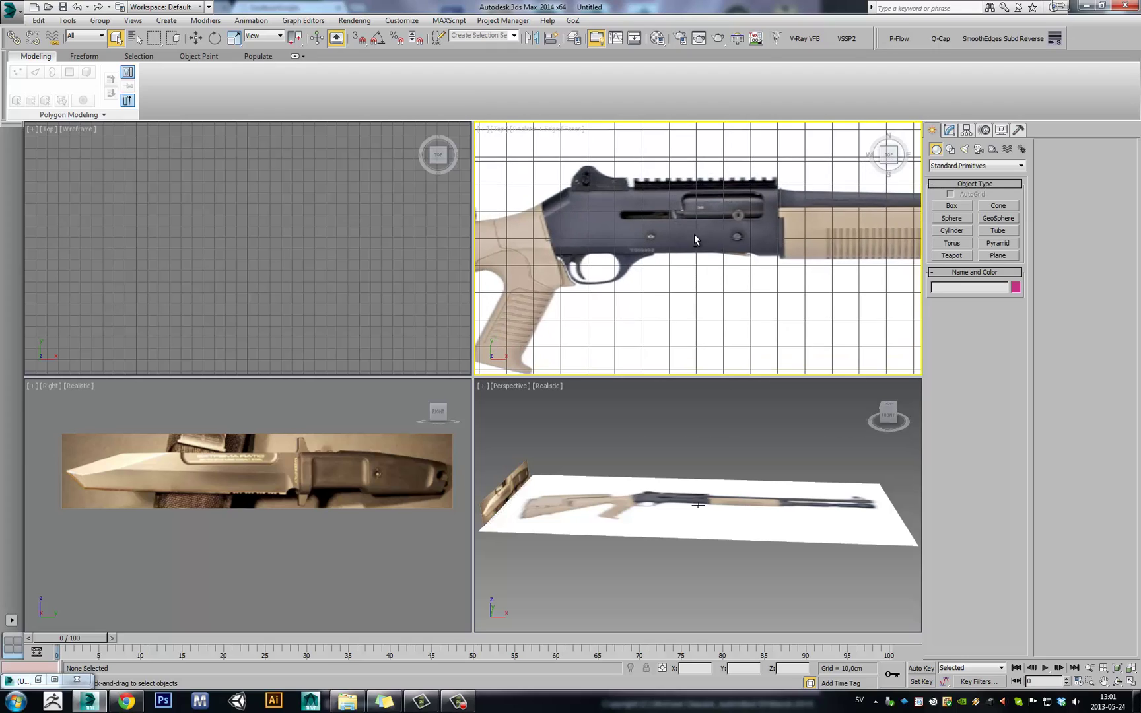
scroll(782, 232, up, 8)
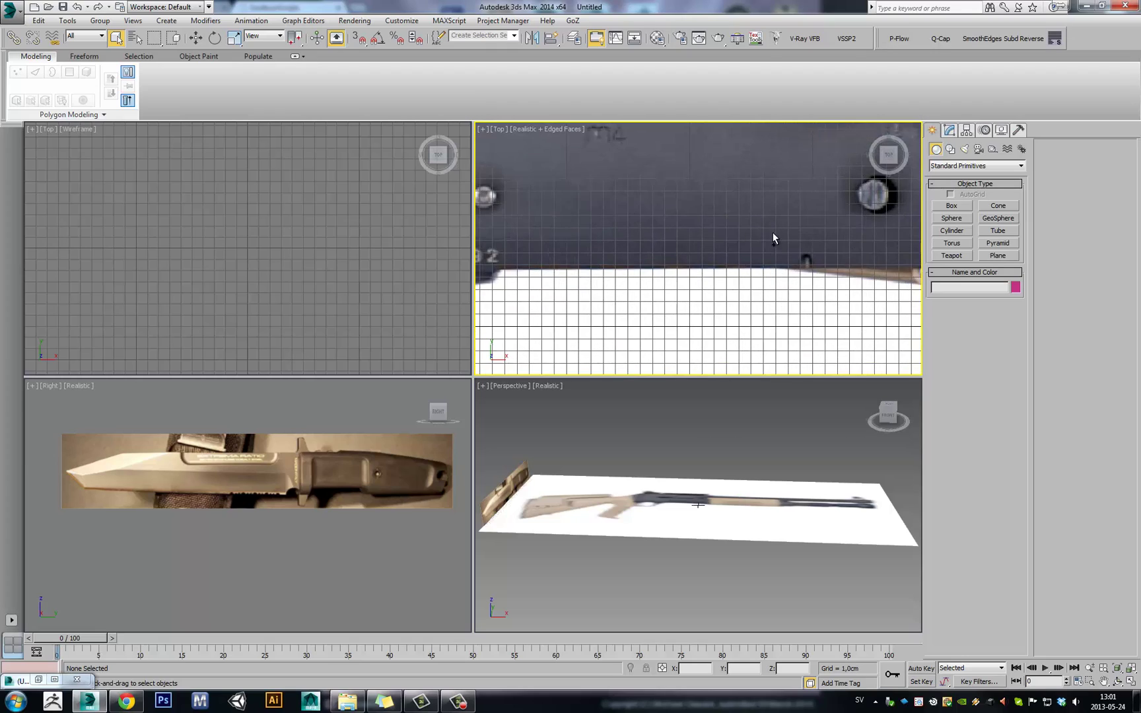
scroll(733, 247, down, 3)
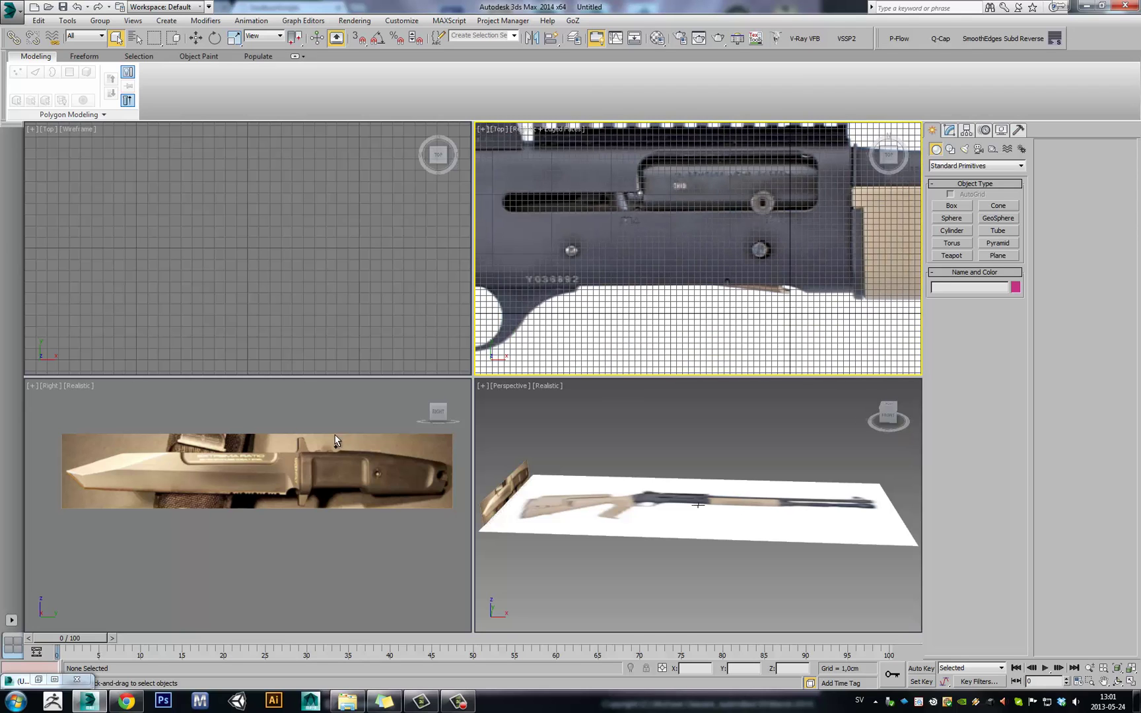
Compare the knife plane in the maximized Right view with the original extrema-ratio-fulcrum ref image in Windows photo viewer
scroll(306, 442, up, 6)
middle_drag(307, 442, 338, 524)
scroll(286, 467, down, 3)
scroll(263, 502, up, 3)
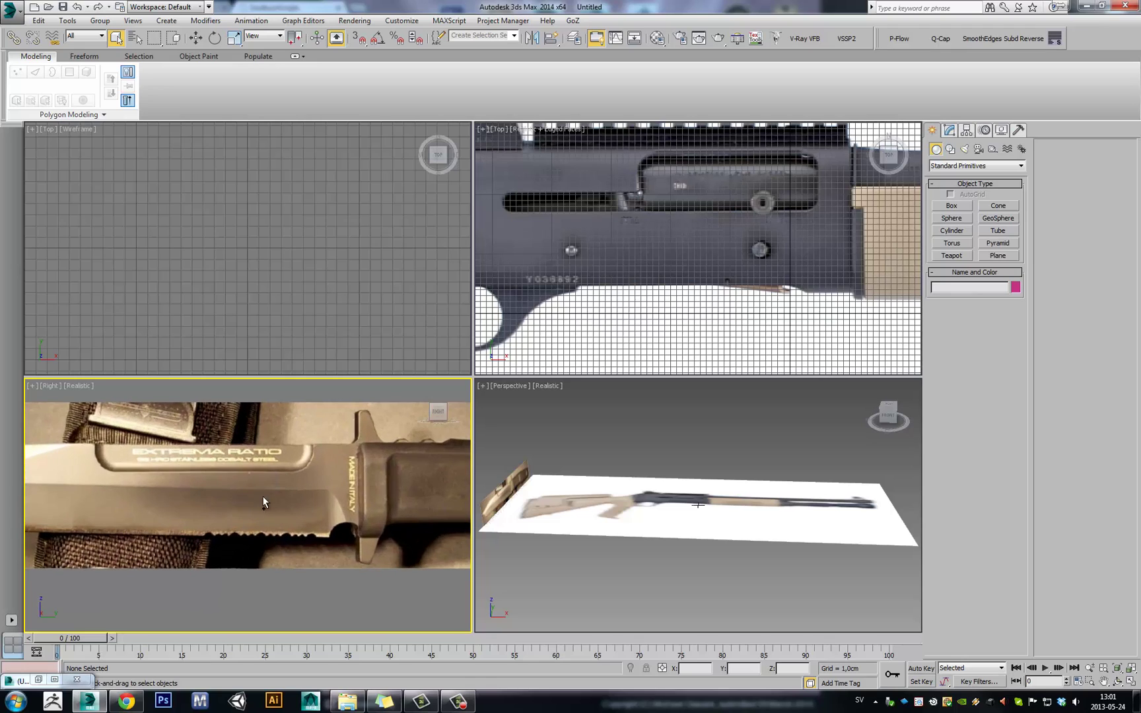
key(alt+w)
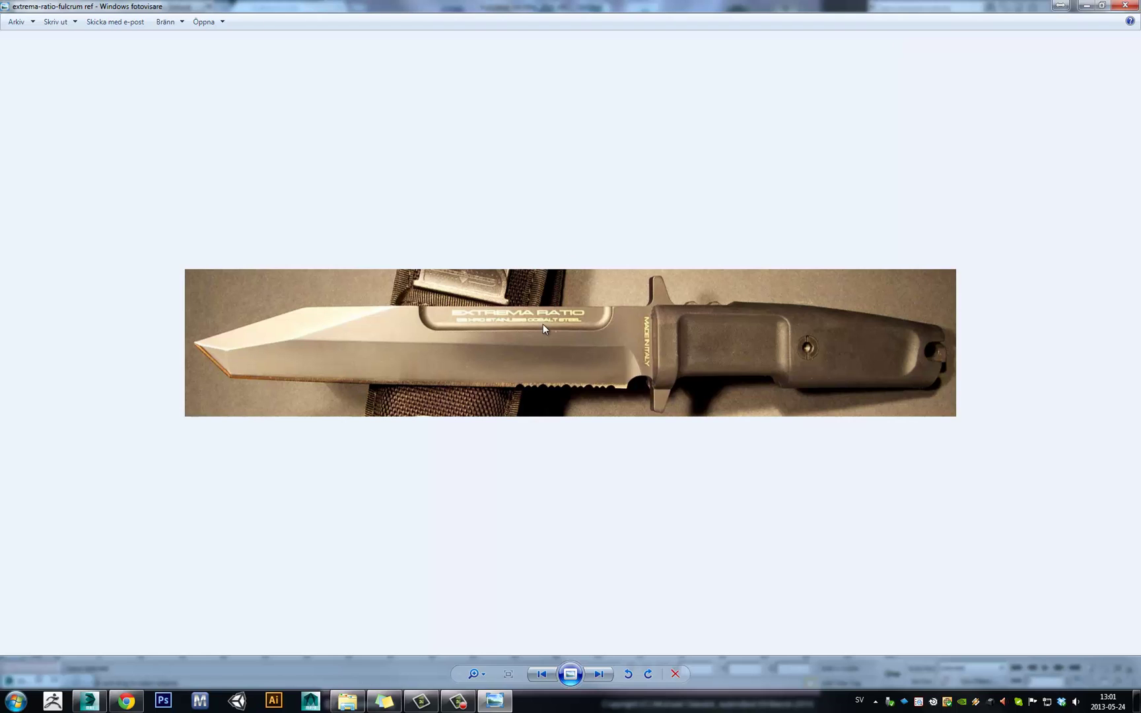
drag(473, 674, 474, 644)
key(alt+Tab)
key(alt+Tab)
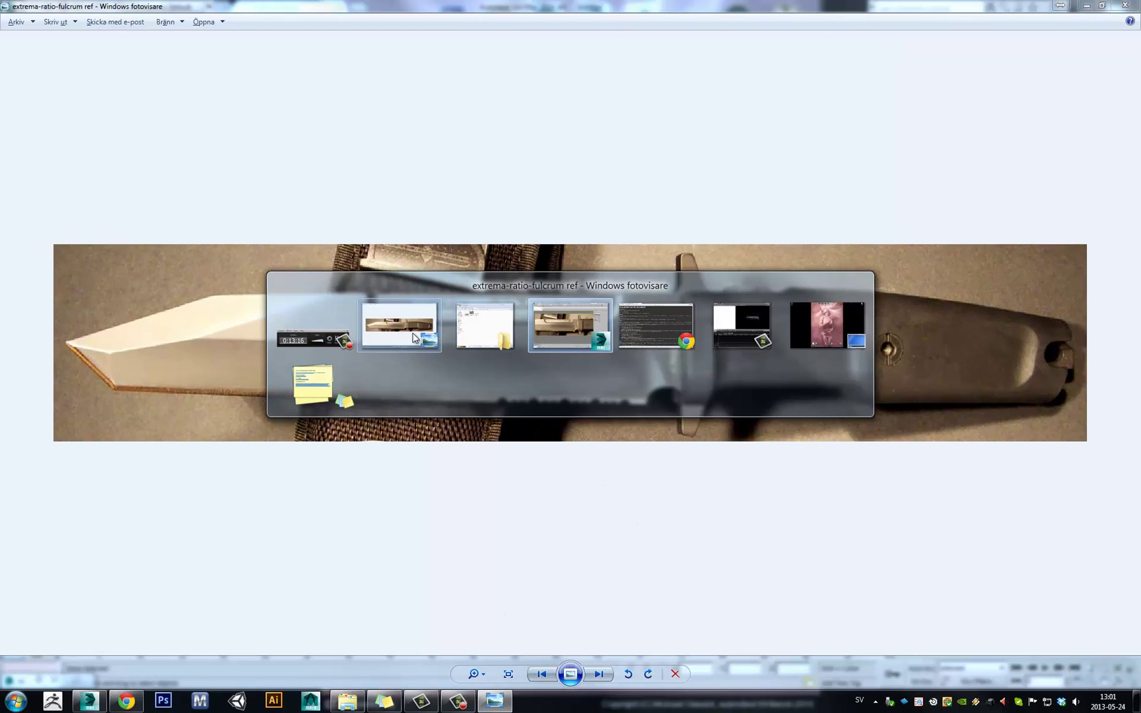
key(alt+Tab)
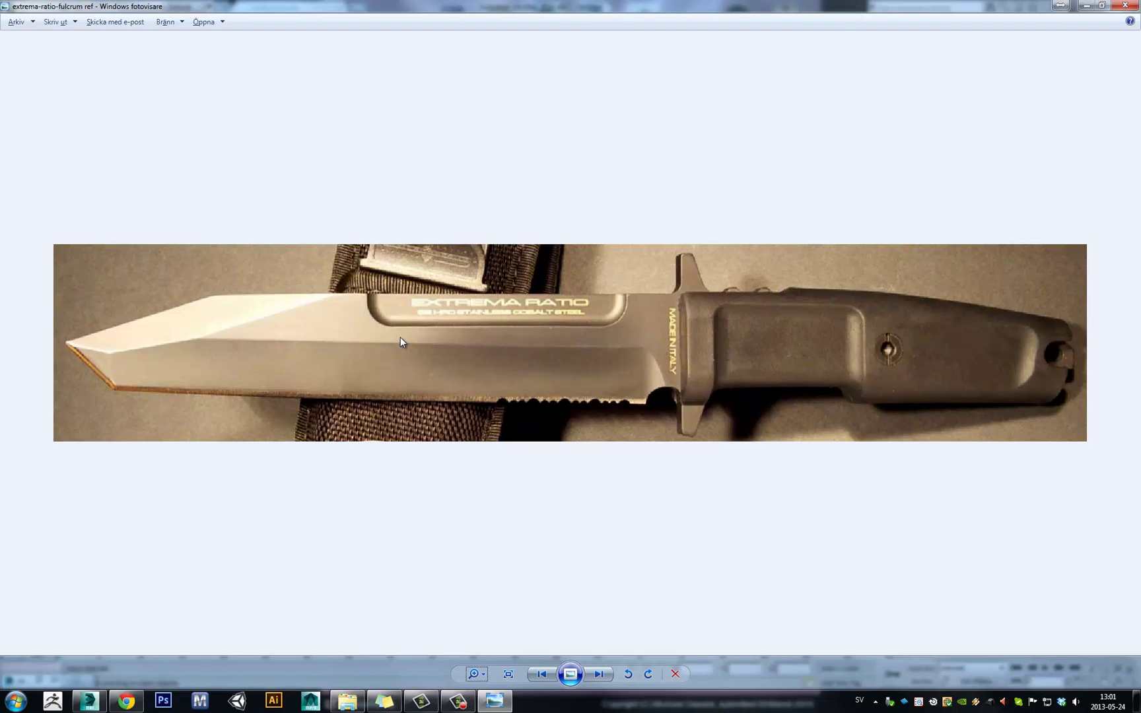
key(alt+Tab)
key(alt+Tab)
key(alt+Tab)
scroll(430, 330, down, 6)
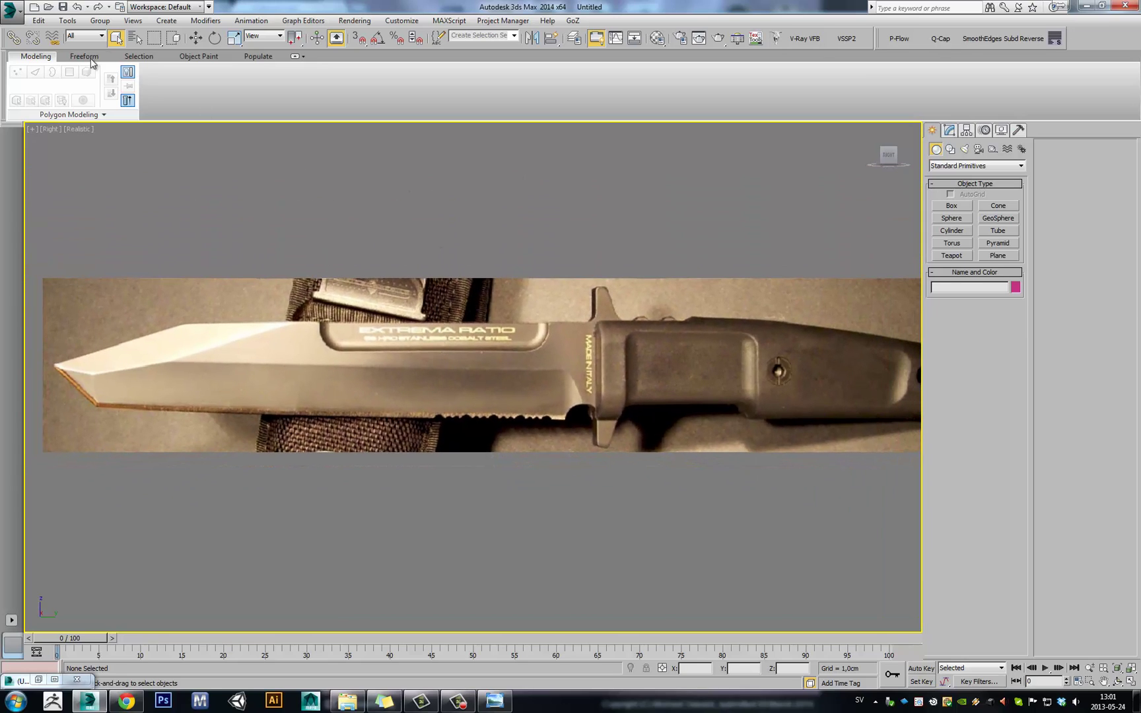
Open Asset Tracking, select both reference bitmaps, and enable the bitmap proxy system
click(11, 13)
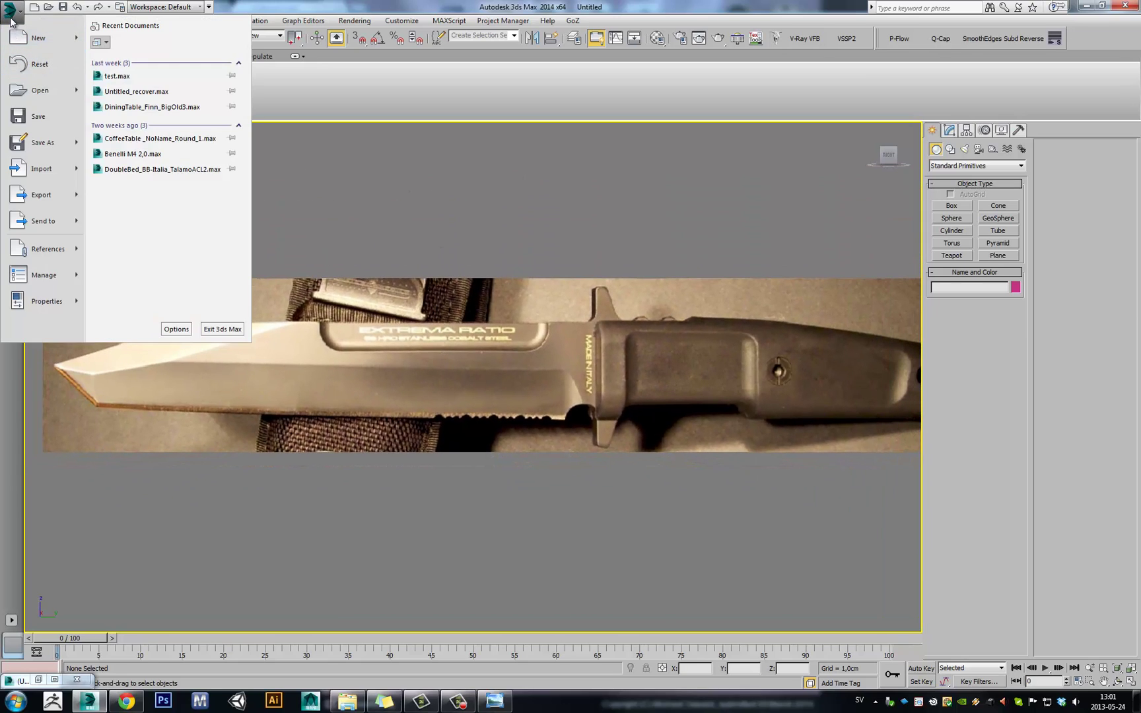
mouse_move(74, 276)
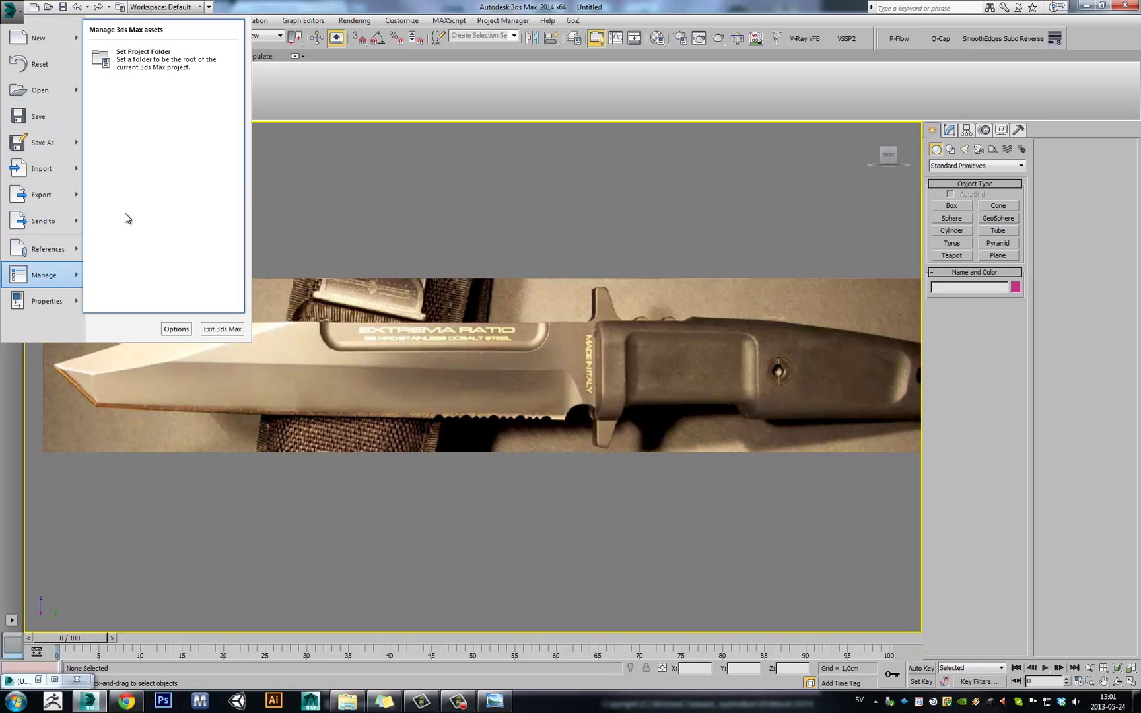
mouse_move(66, 248)
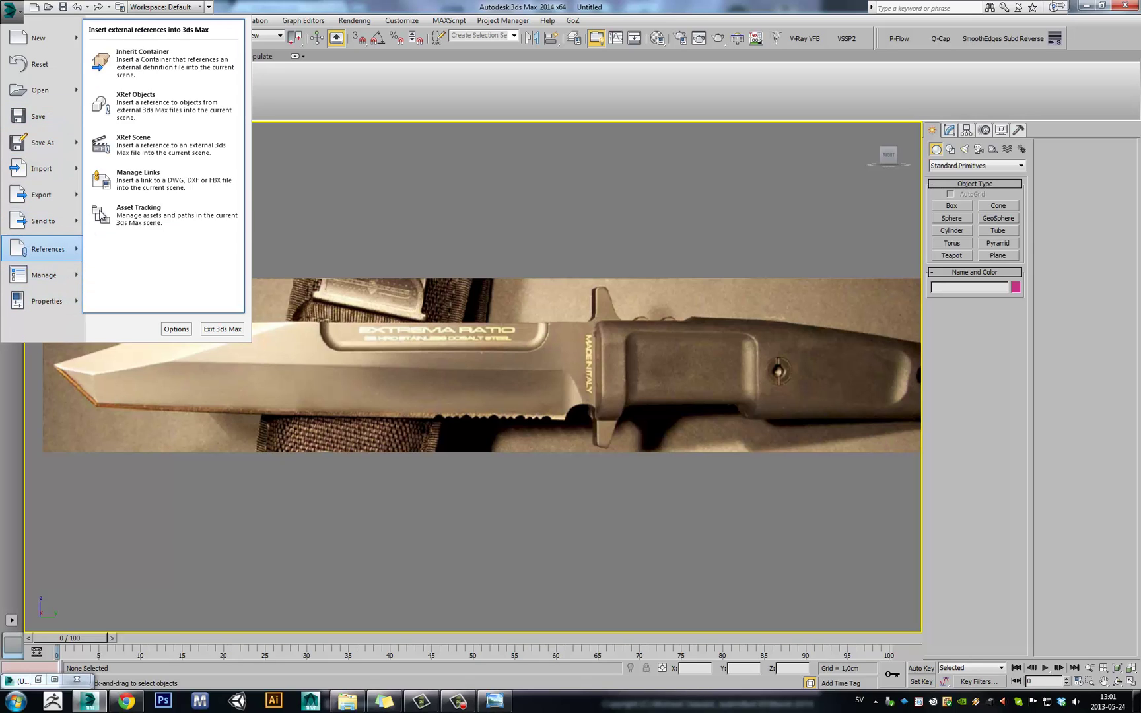
click(151, 216)
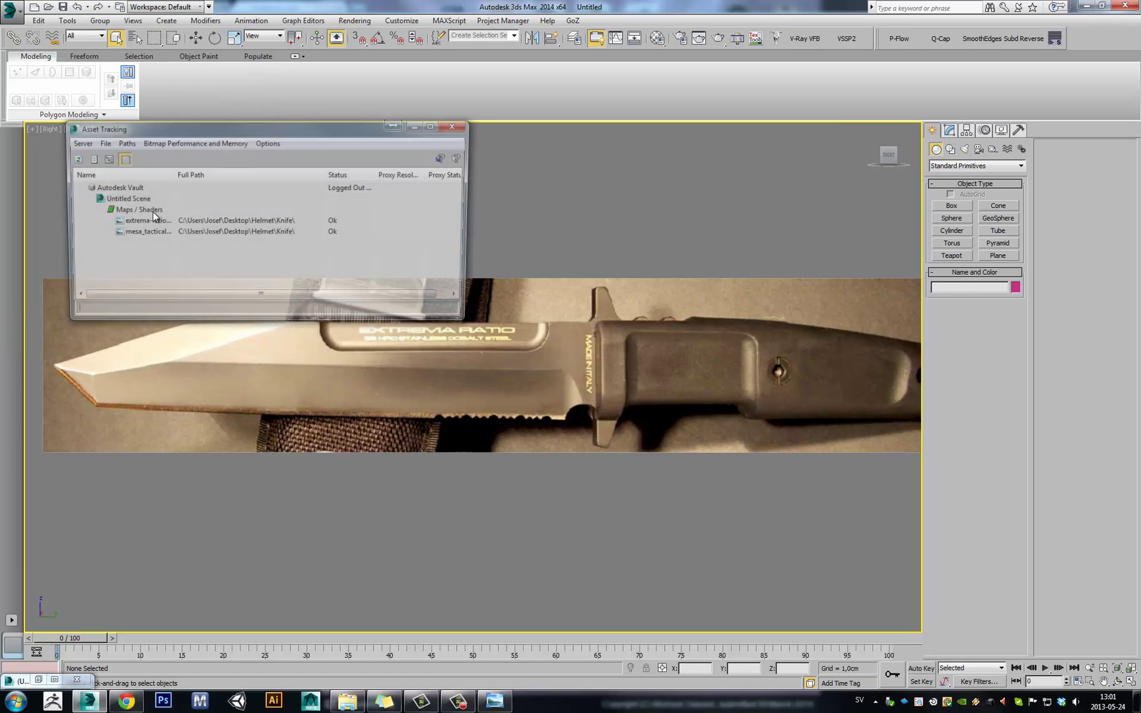
click(149, 222)
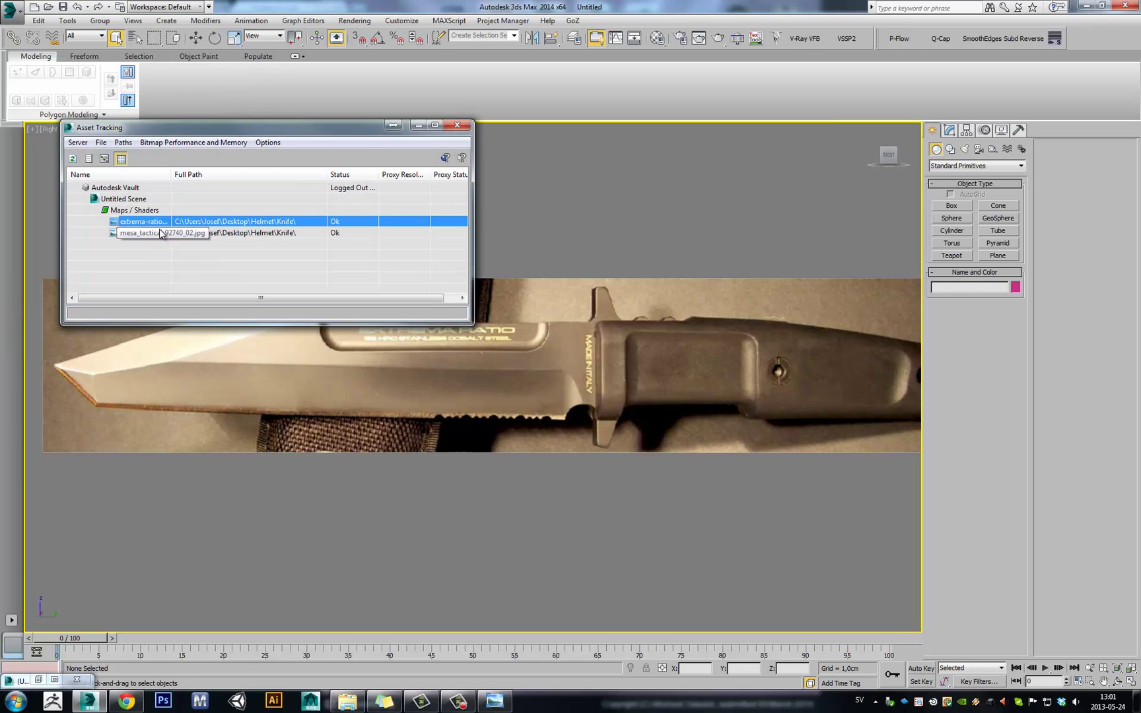
shift+click(160, 234)
right_click(159, 238)
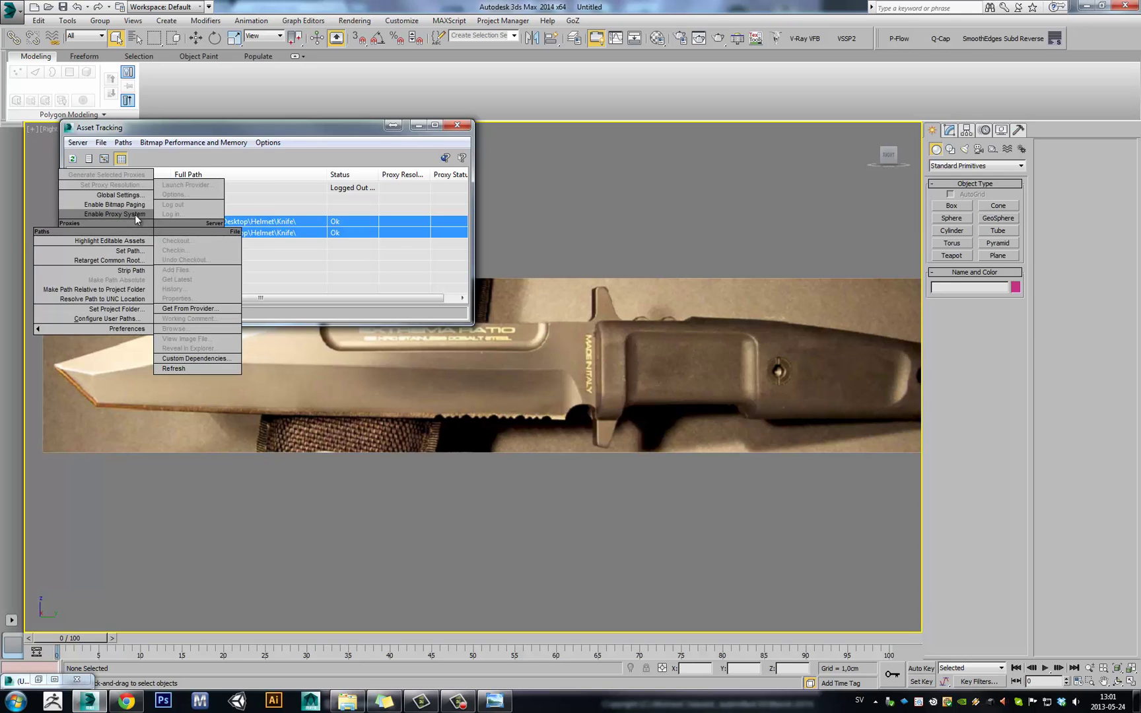
click(135, 214)
Set the global bitmap proxy downscale to Full for both maps, generate the proxies now, and close Asset Tracking
click(142, 223)
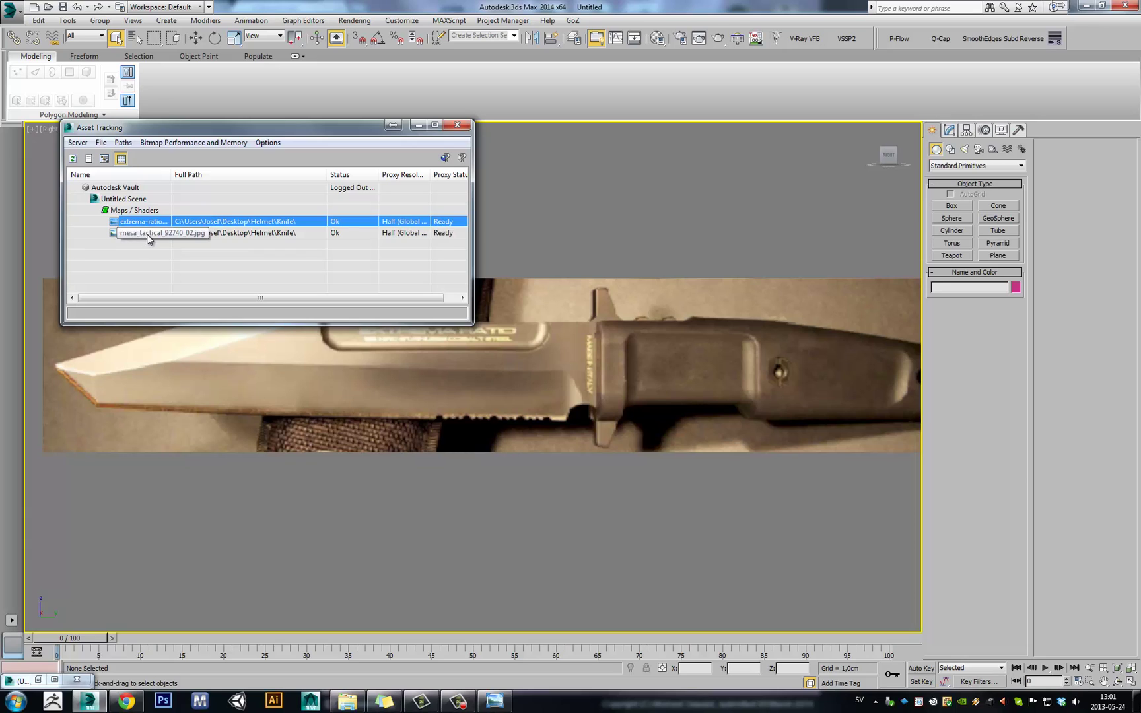
shift+click(149, 235)
right_click(141, 229)
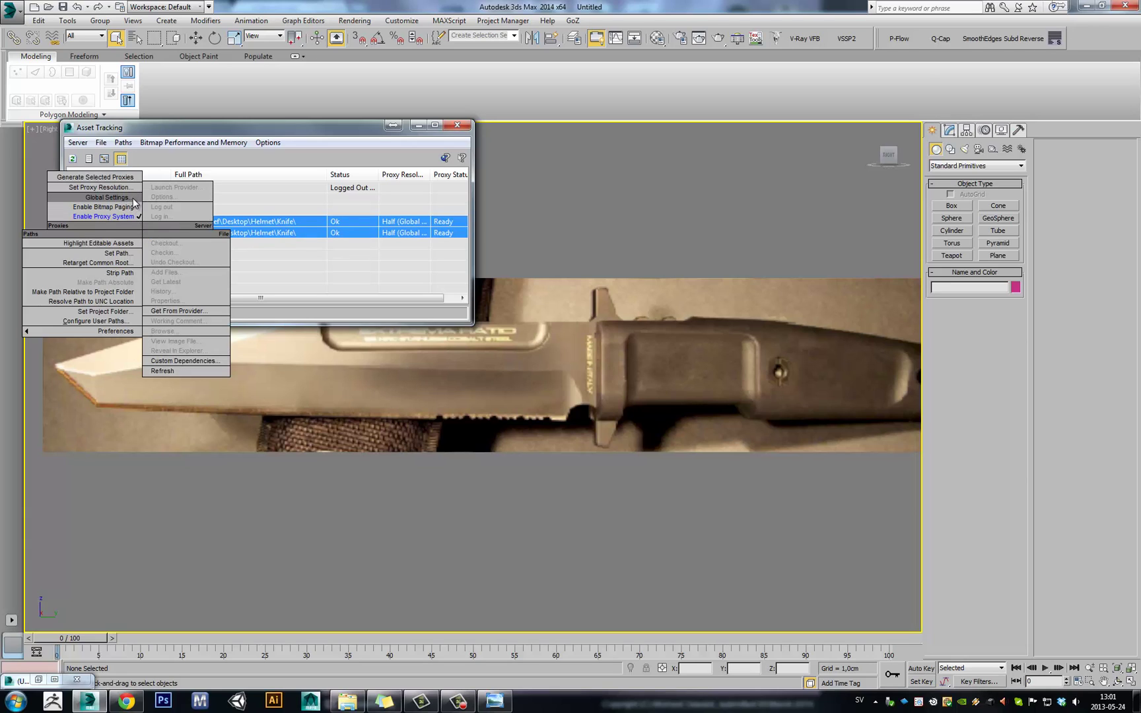
click(134, 198)
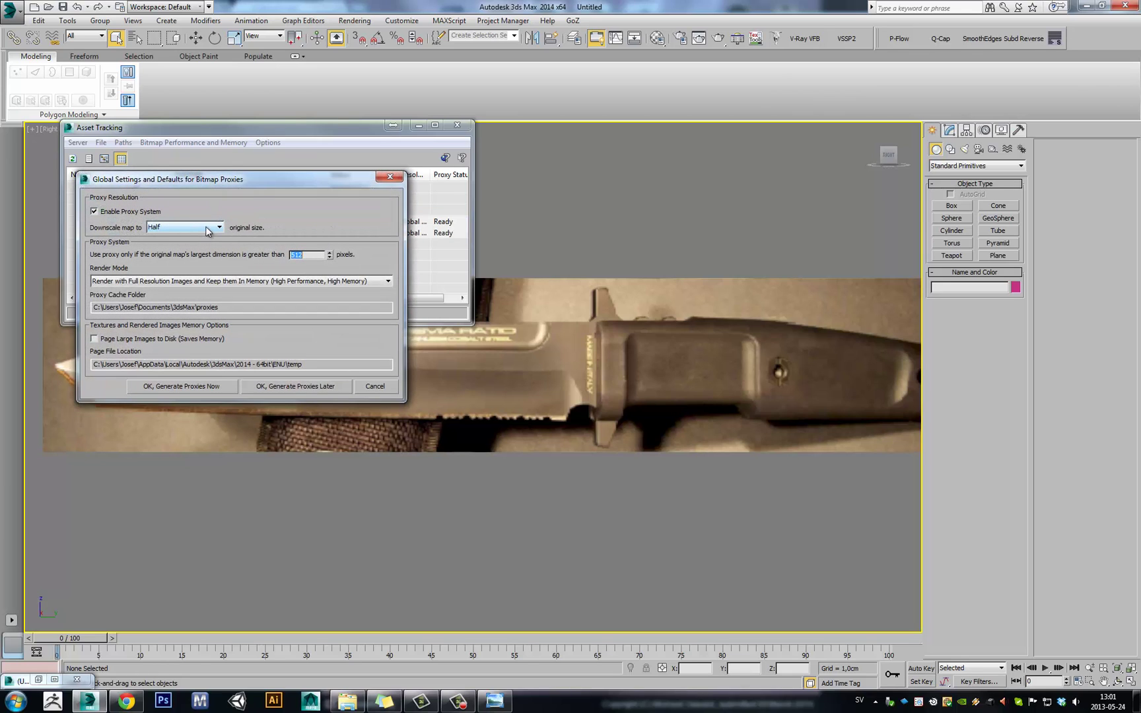
click(207, 228)
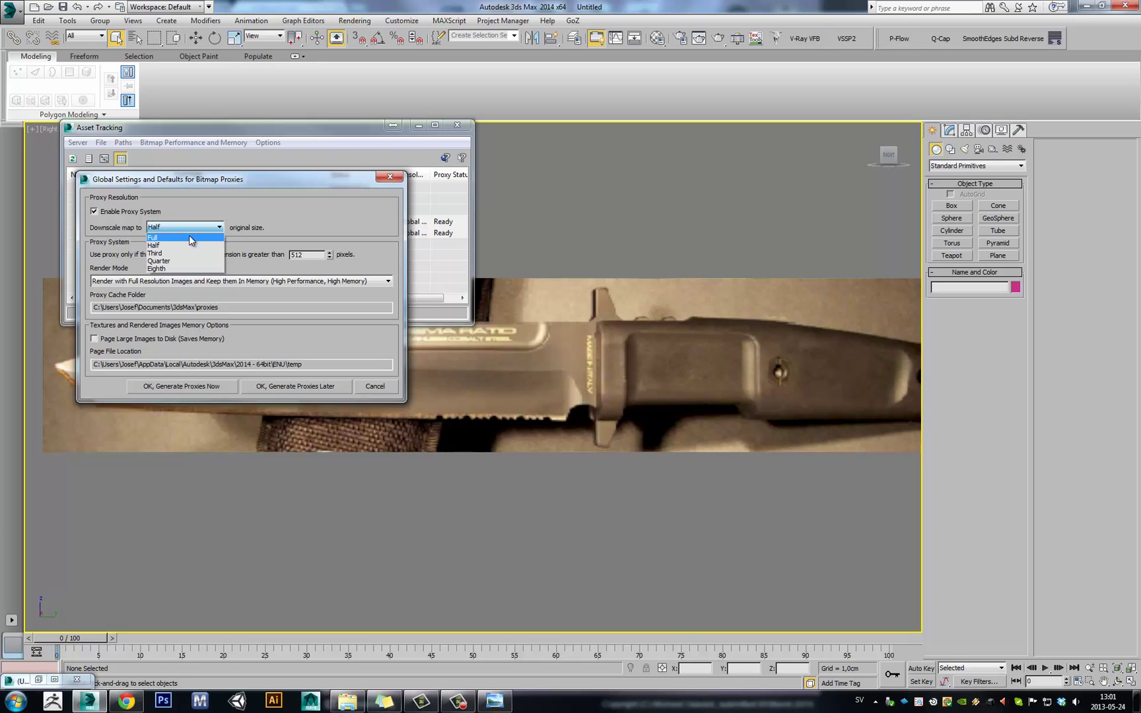
click(190, 238)
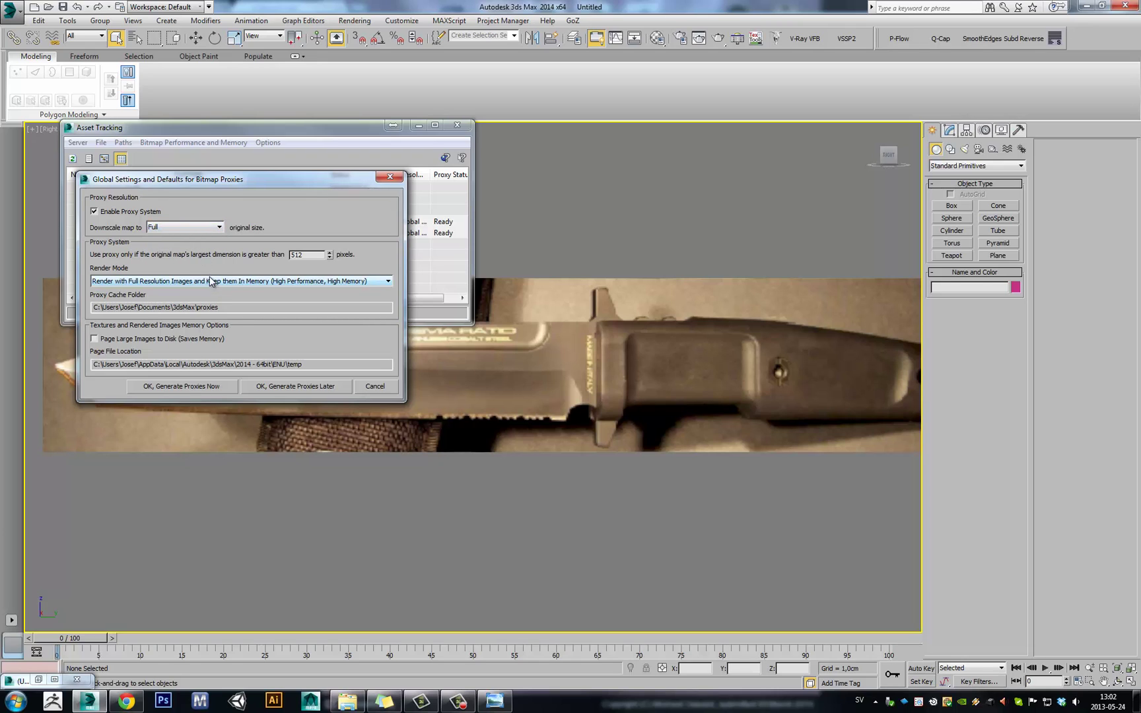
click(187, 389)
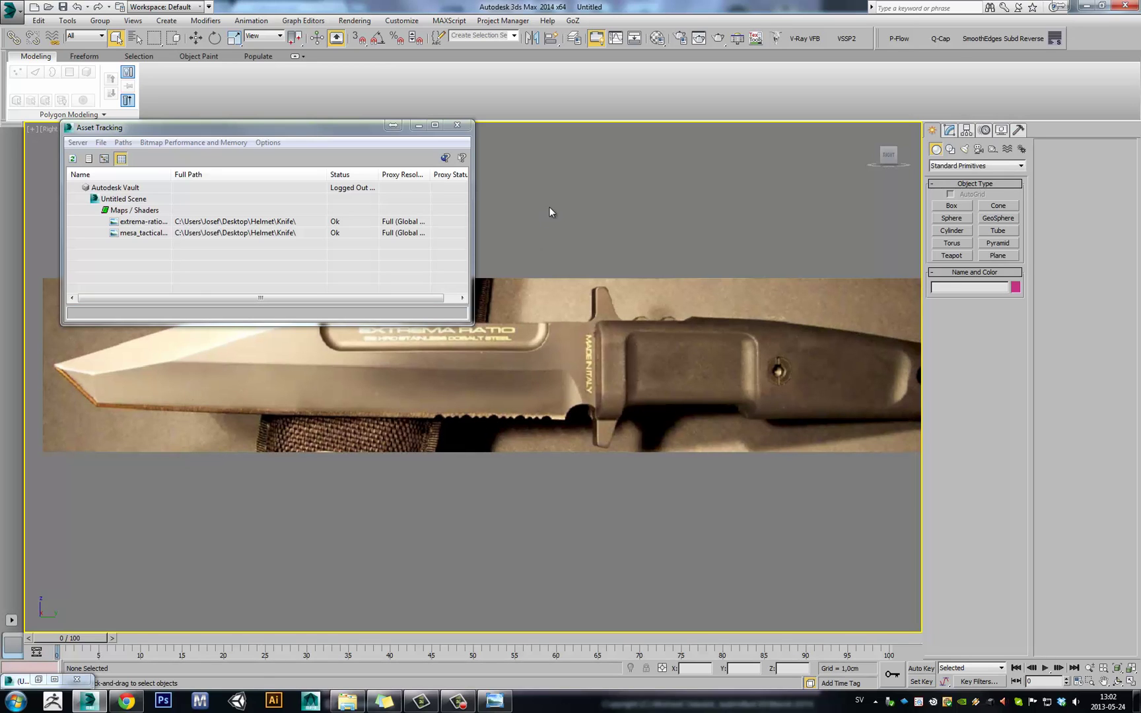
click(456, 125)
Examine the display sharpness of the knife and shotgun reference planes in the maximized Right and Top views
middle_drag(568, 324, 592, 291)
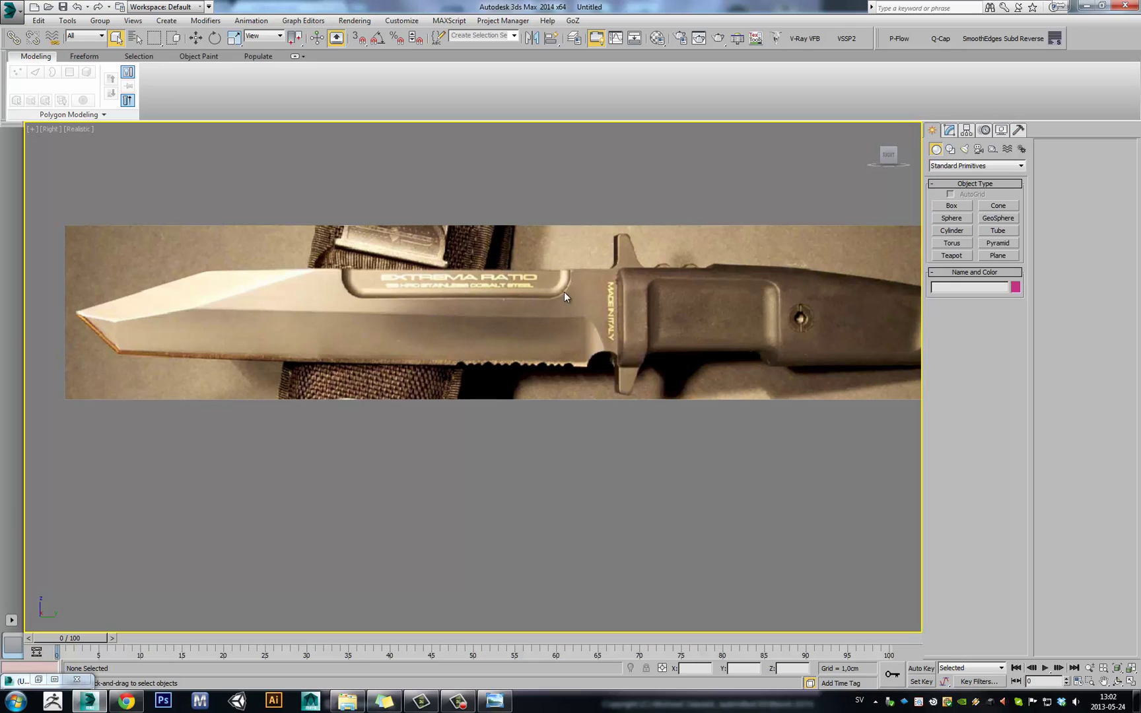
key(alt+w)
click(692, 249)
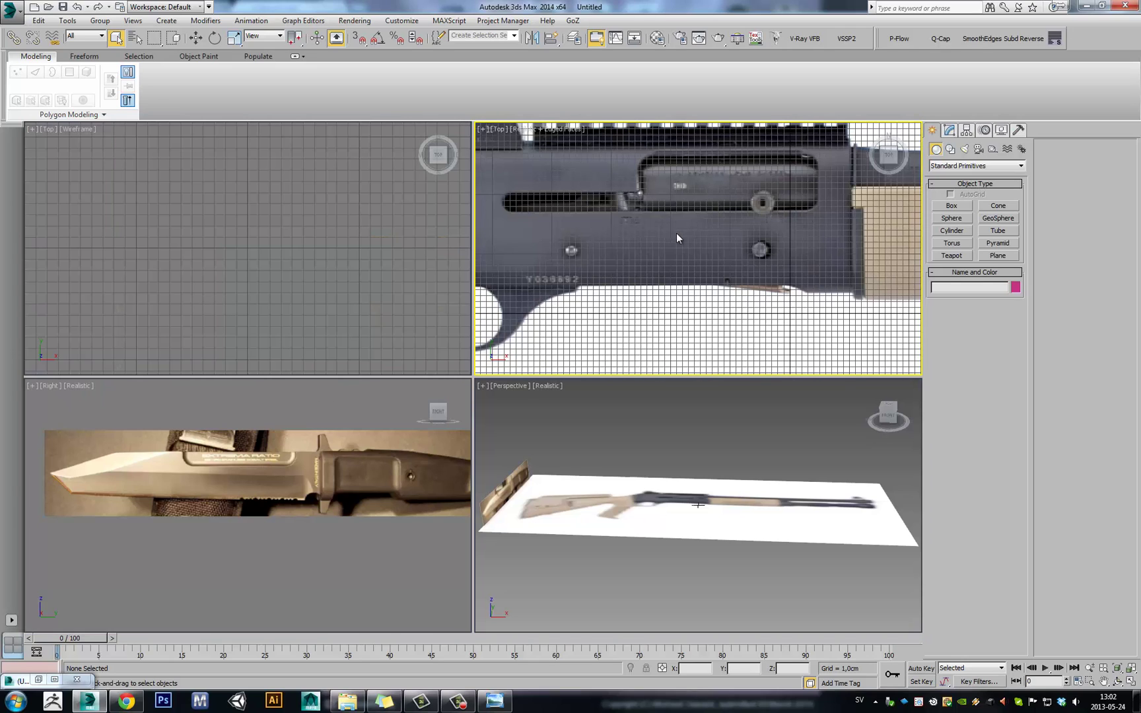
scroll(703, 231, down, 5)
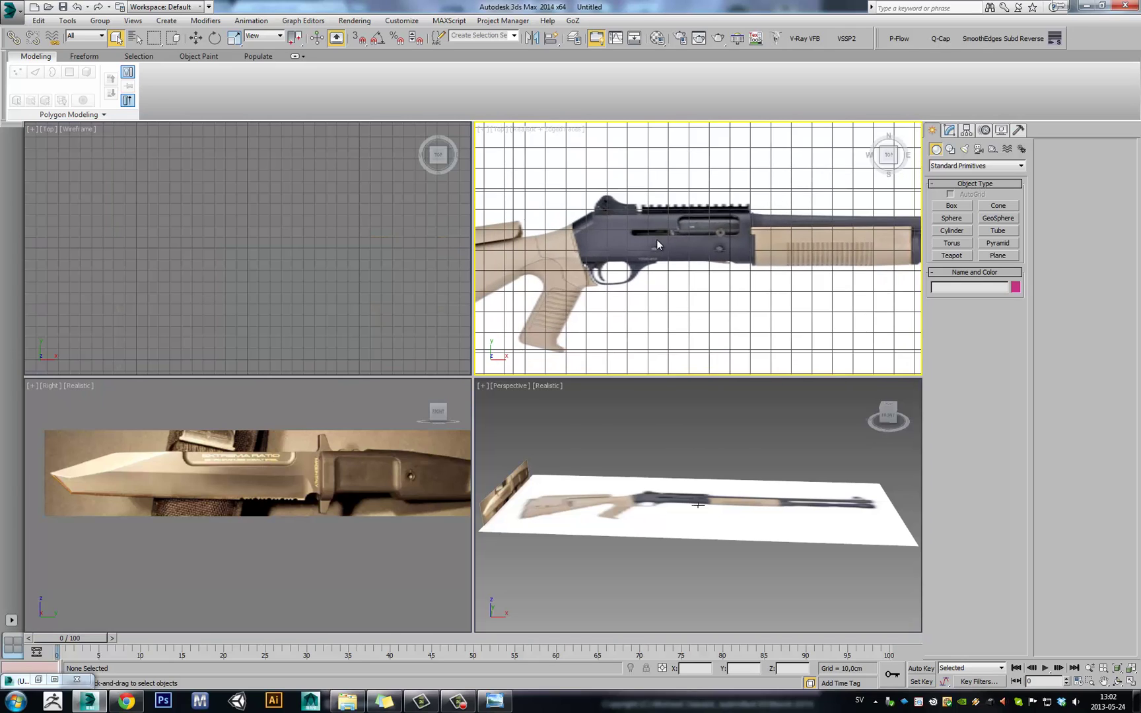
key(alt+w)
scroll(561, 283, up, 5)
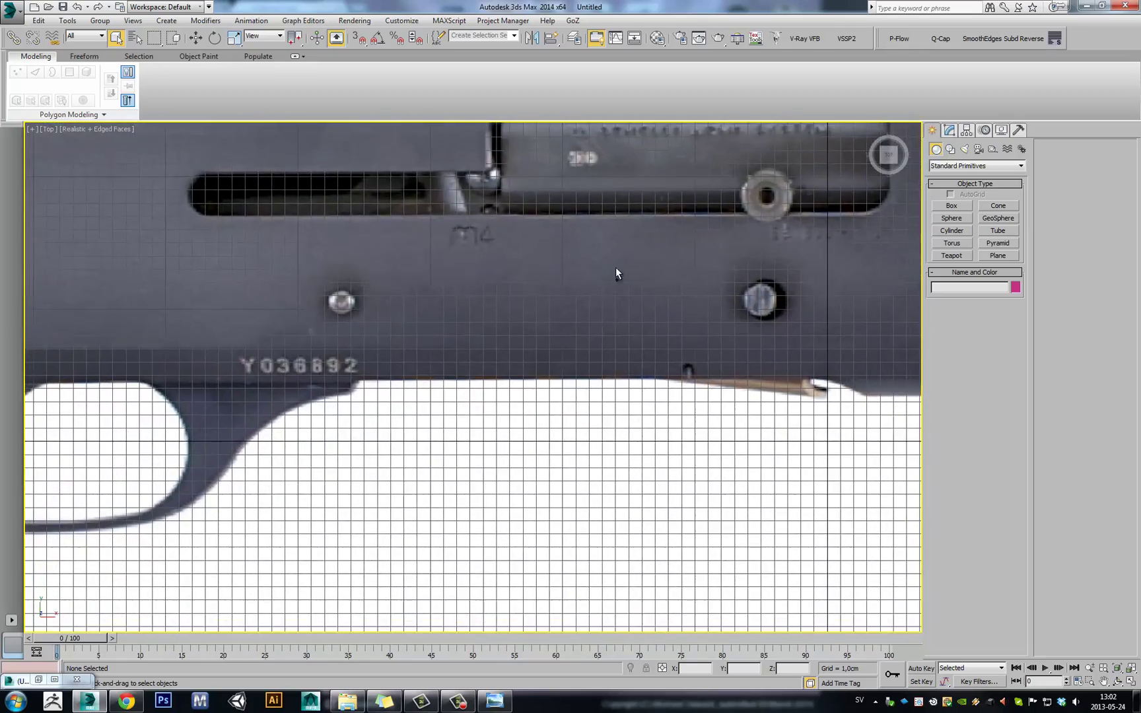
scroll(614, 271, down, 4)
scroll(584, 295, down, 2)
scroll(580, 294, up, 3)
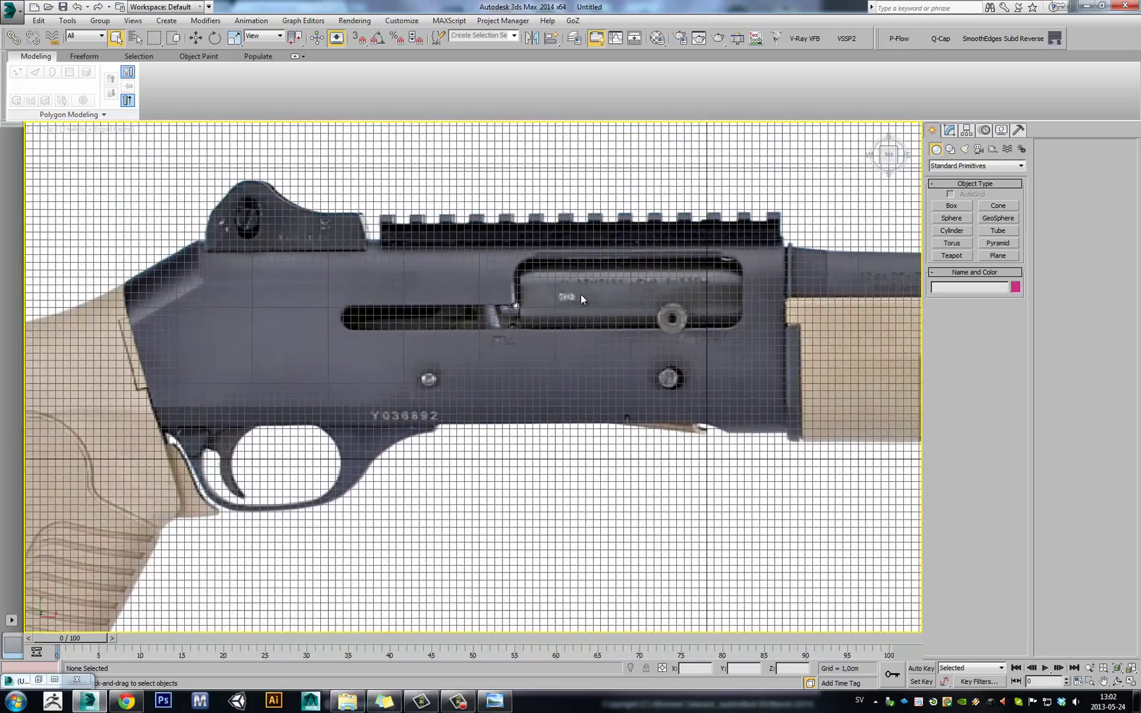
key(alt+w)
middle_click(344, 431)
key(alt+w)
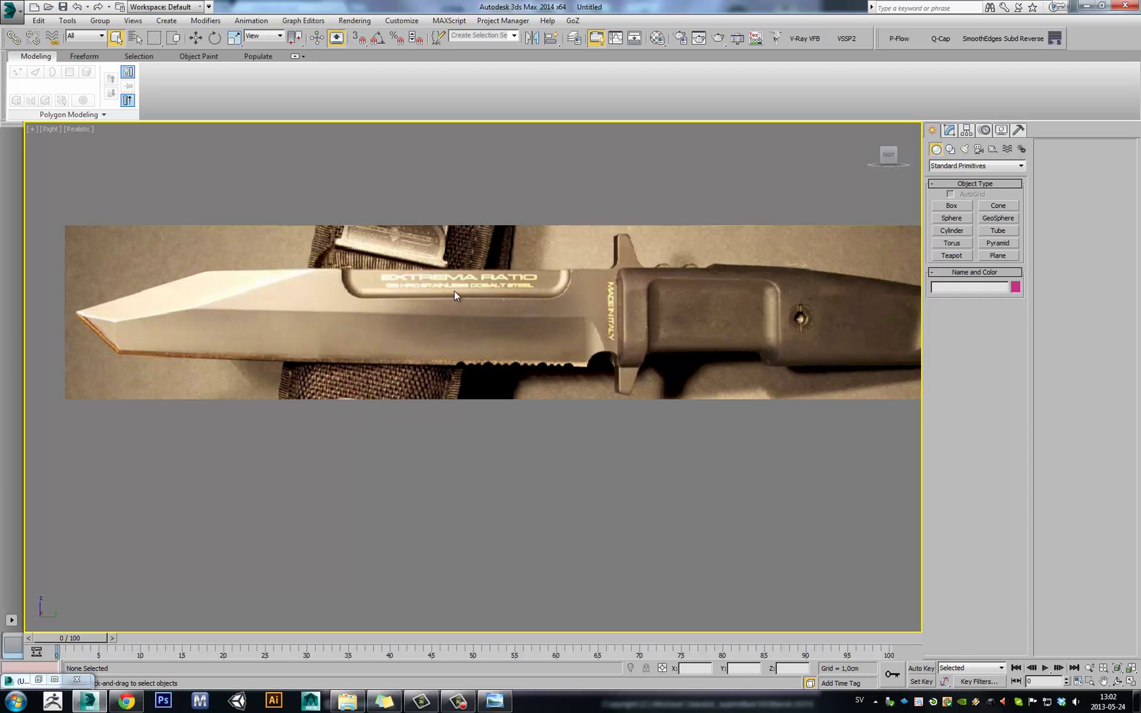